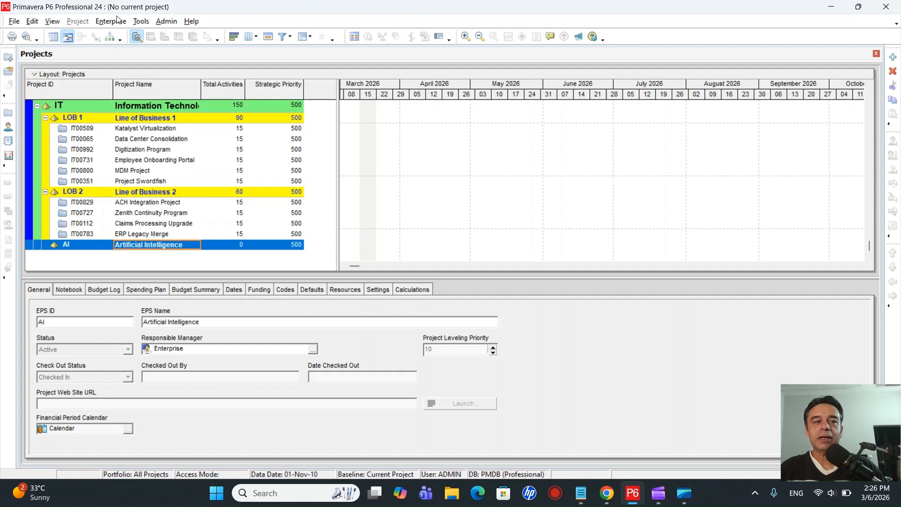
Open the enterprise Projects view and look through the full list of EPS nodes and their projects.
{"action": "left_click", "coordinate": [103, 23]}
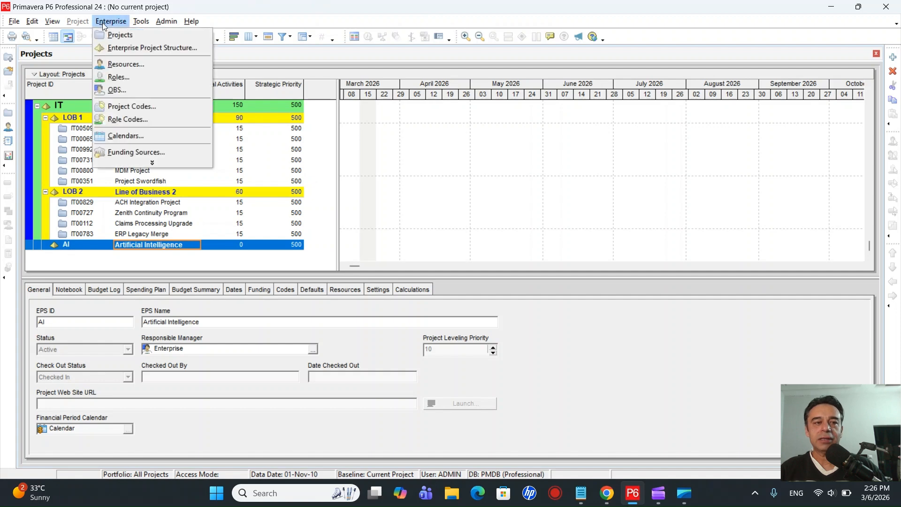
{"action": "left_click", "coordinate": [123, 38]}
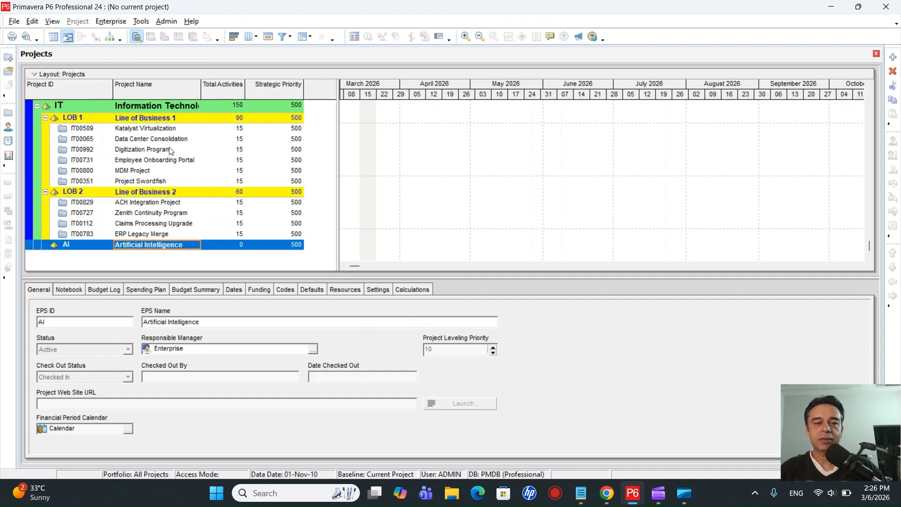
{"action": "left_click", "coordinate": [226, 172]}
{"action": "scroll", "coordinate": [226, 172], "scroll_direction": "up", "scroll_amount": 5}
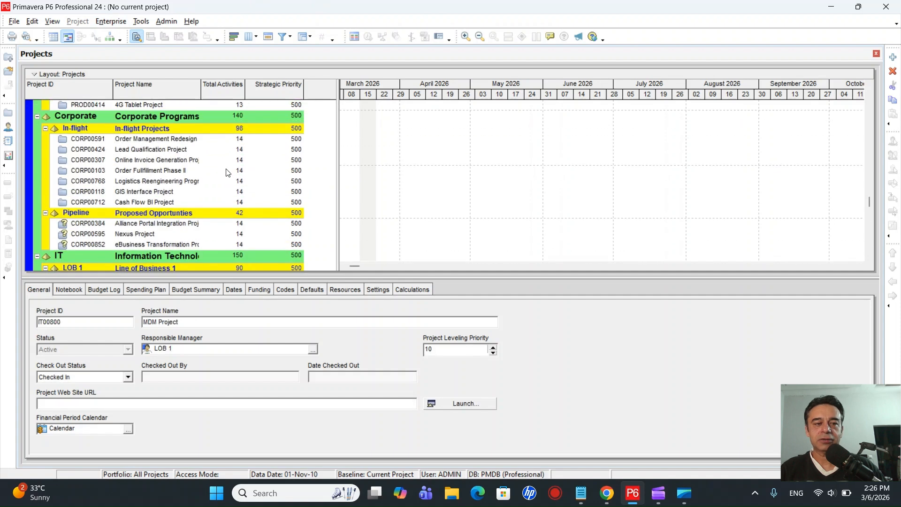
{"action": "scroll", "coordinate": [226, 172], "scroll_direction": "up", "scroll_amount": 10}
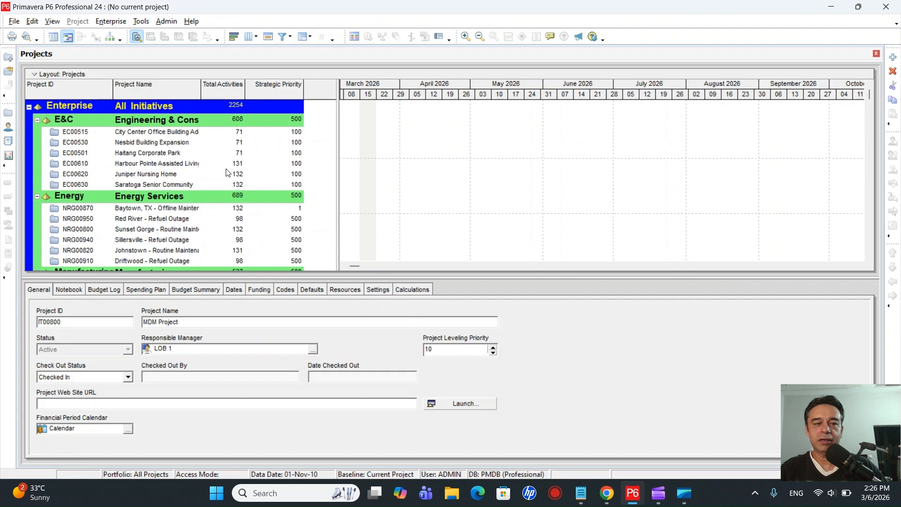
{"action": "scroll", "coordinate": [226, 171], "scroll_direction": "down", "scroll_amount": 12}
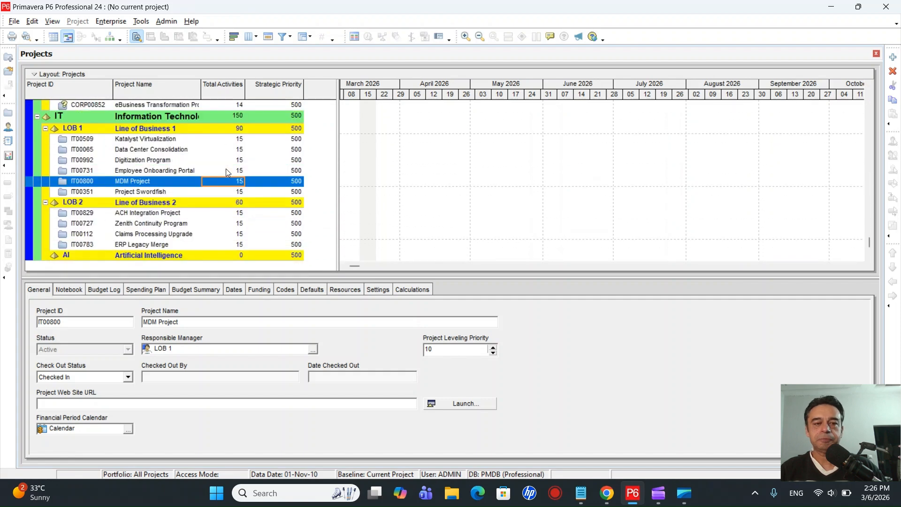
{"action": "scroll", "coordinate": [226, 169], "scroll_direction": "up", "scroll_amount": 12}
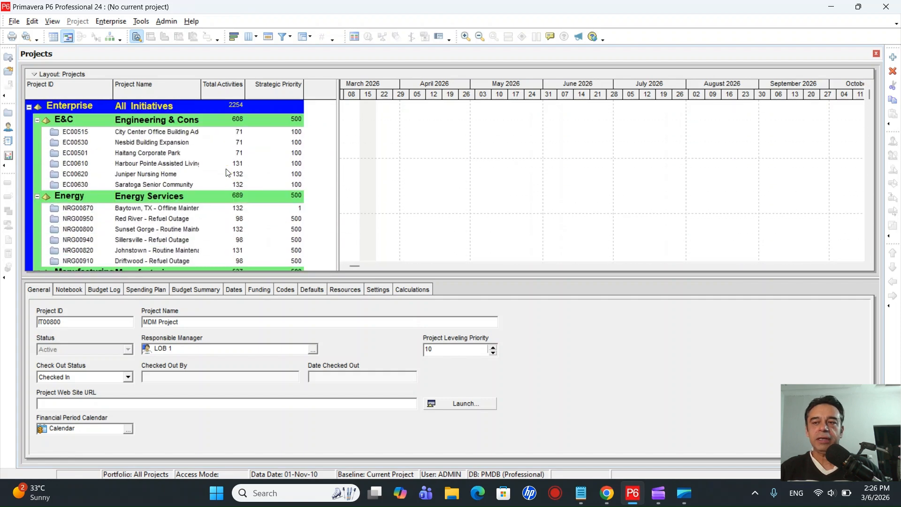
Start a new project and place it under the Artificial Intelligence EPS node.
{"action": "left_click", "coordinate": [894, 59]}
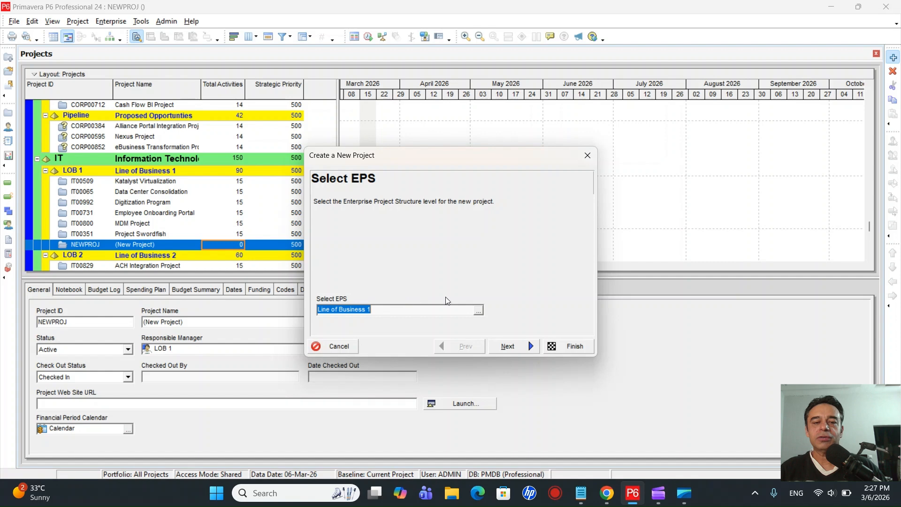
{"action": "left_click", "coordinate": [478, 311]}
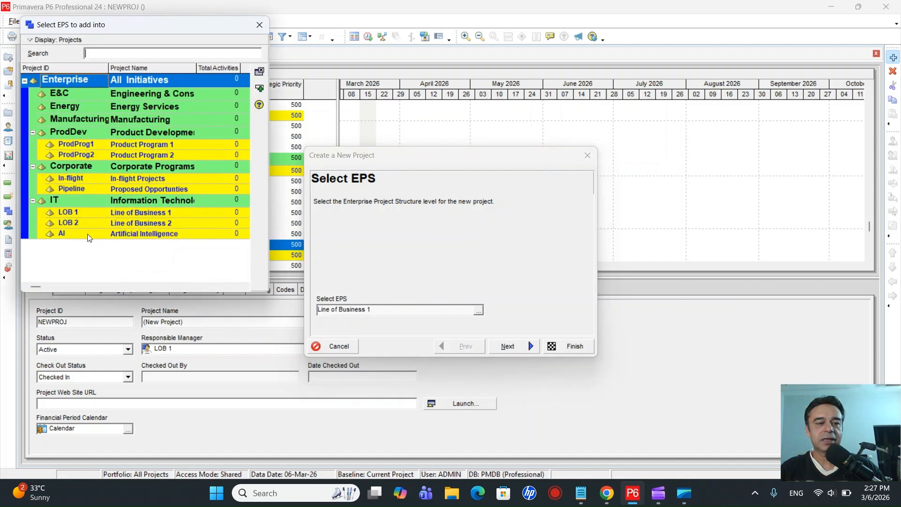
{"action": "left_click", "coordinate": [131, 235]}
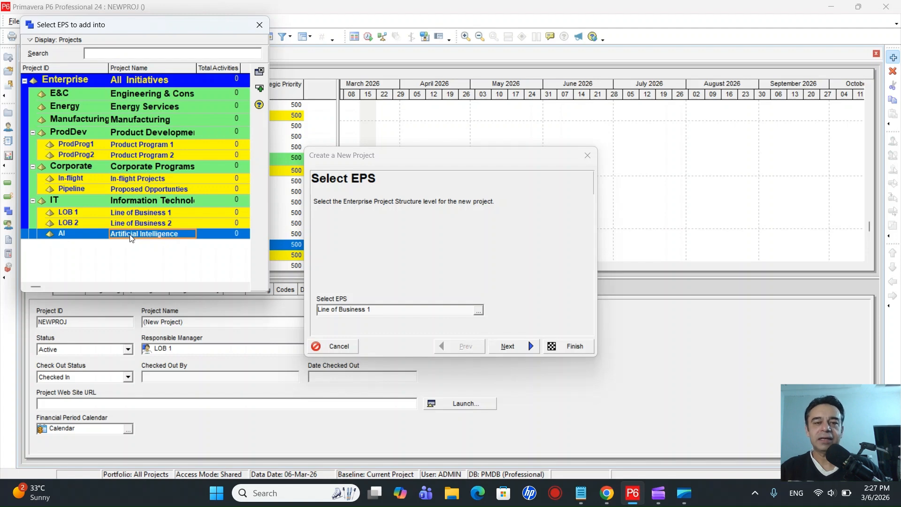
{"action": "left_click", "coordinate": [265, 88]}
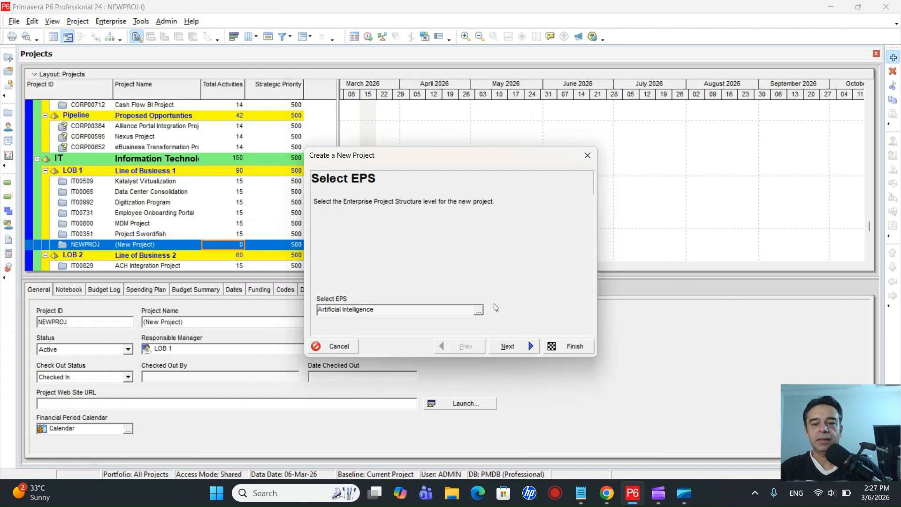
{"action": "left_click", "coordinate": [512, 346]}
Set the new project's ID to AI-101.
{"action": "double_click", "coordinate": [371, 285]}
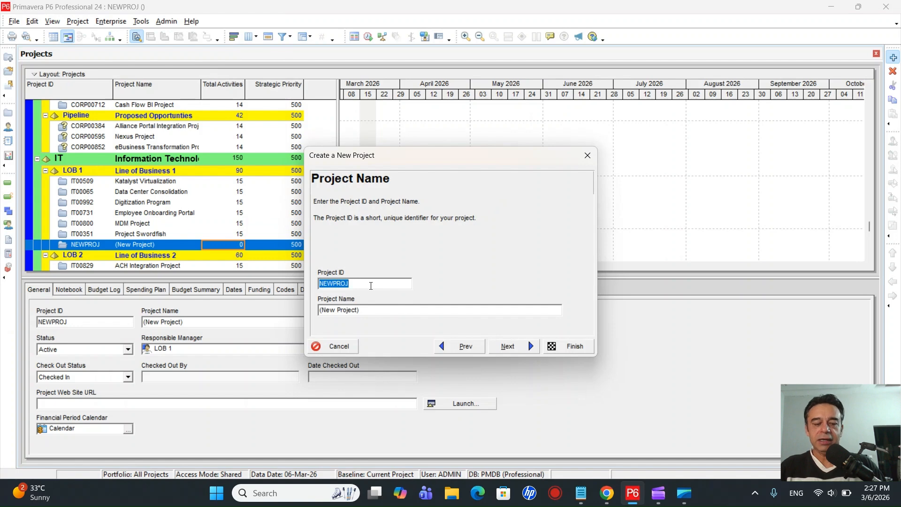
{"action": "type", "text": "AI-"}
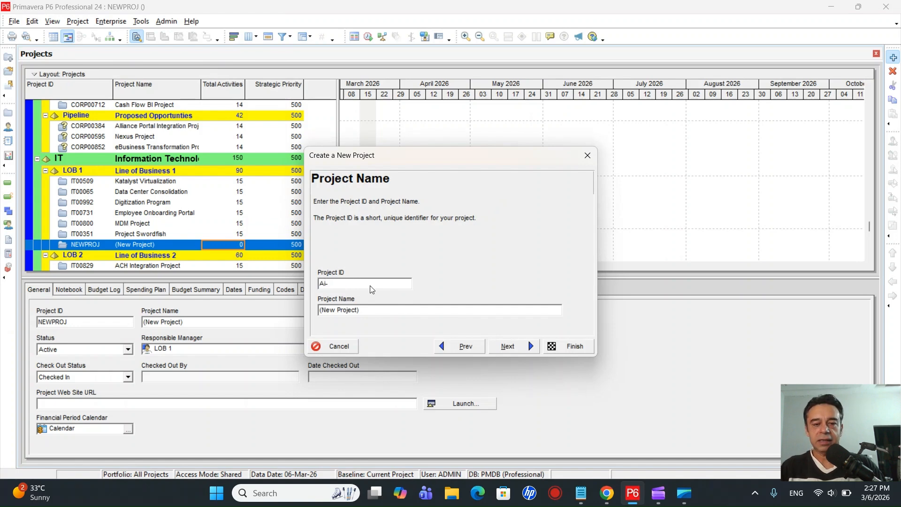
{"action": "type", "text": "101"}
{"action": "key", "text": "Left"}
{"action": "key", "text": "Left"}
{"action": "key", "text": "Left"}
{"action": "key", "text": "Left"}
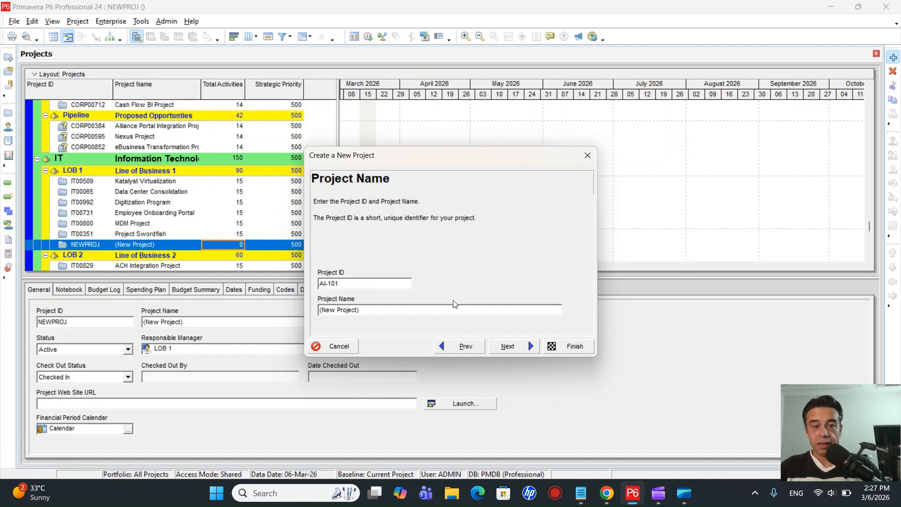
Name the project "New AI Project" and finish creating it with the remaining default settings.
{"action": "double_click", "coordinate": [415, 312]}
{"action": "key", "text": "BackSpace"}
{"action": "key", "text": "BackSpace"}
{"action": "key", "text": "BackSpace"}
{"action": "key", "text": "BackSpace"}
{"action": "key", "text": "BackSpace"}
{"action": "key", "text": "BackSpace"}
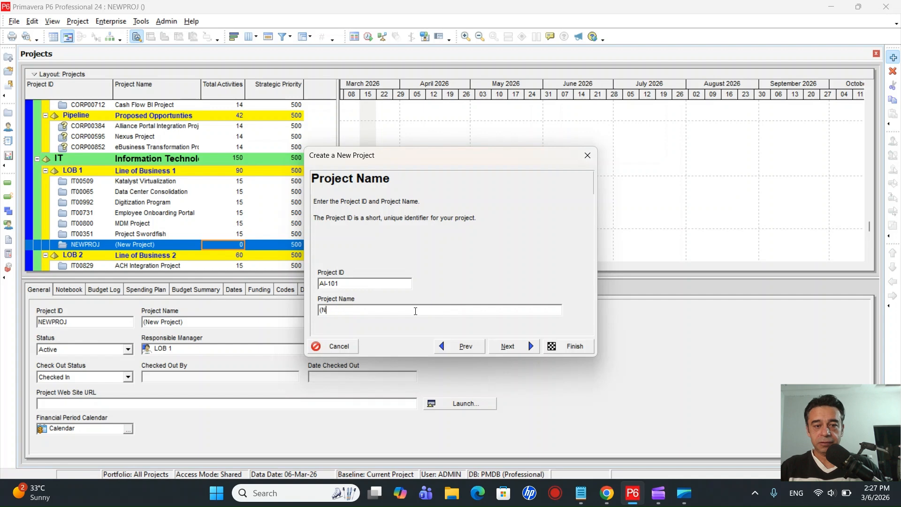
{"action": "type", "text": "New "}
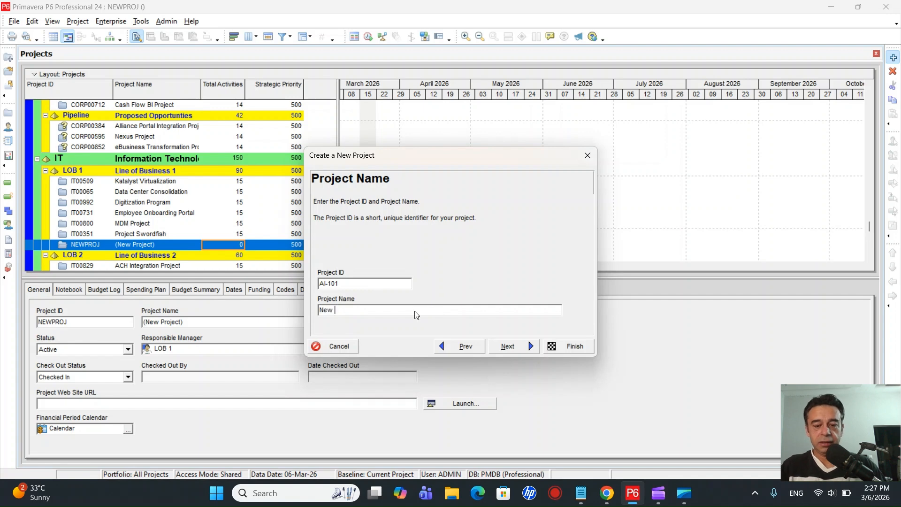
{"action": "type", "text": "AI Project"}
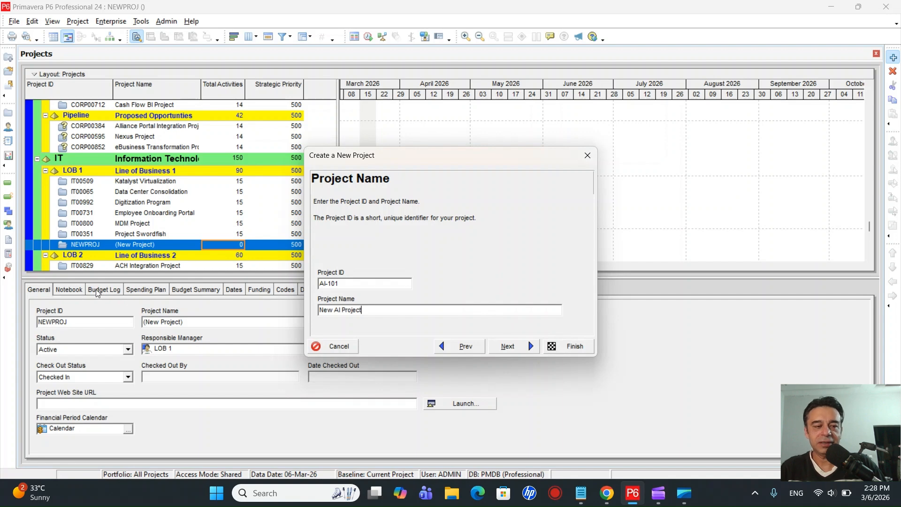
{"action": "left_click", "coordinate": [569, 346]}
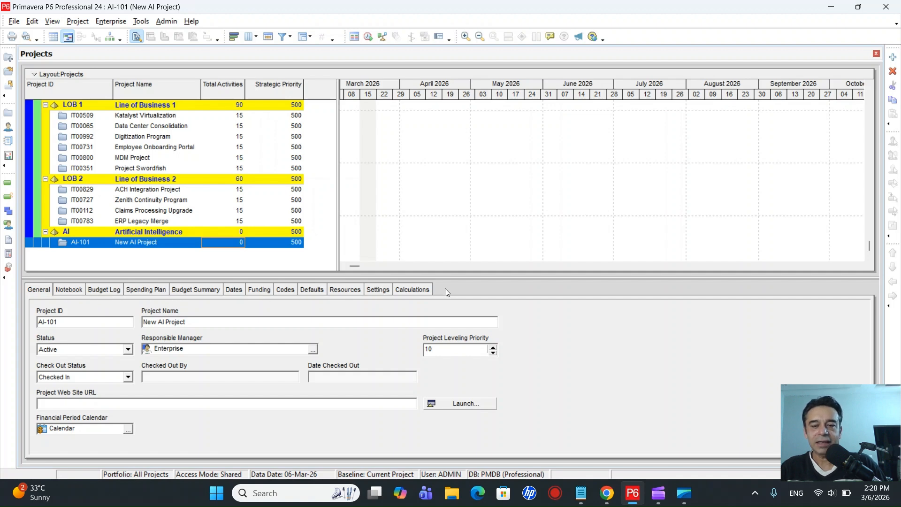
Review which detail tabs are available and displayed for projects, cancel without changes, and check the project's ID field.
{"action": "right_click", "coordinate": [471, 287]}
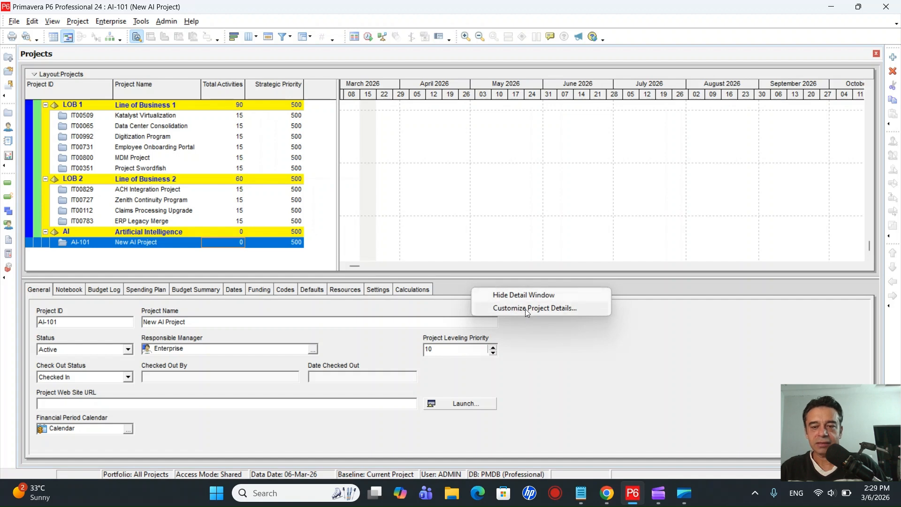
{"action": "left_click", "coordinate": [539, 311]}
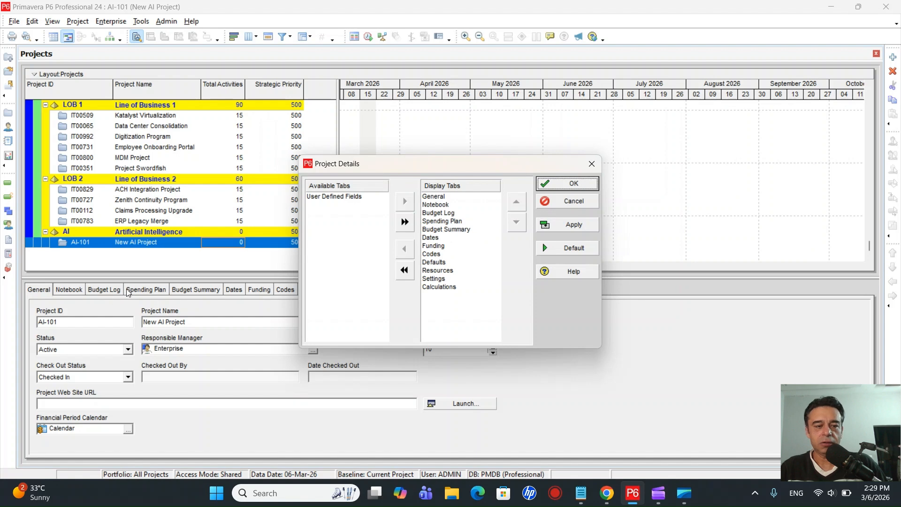
{"action": "left_click", "coordinate": [581, 206]}
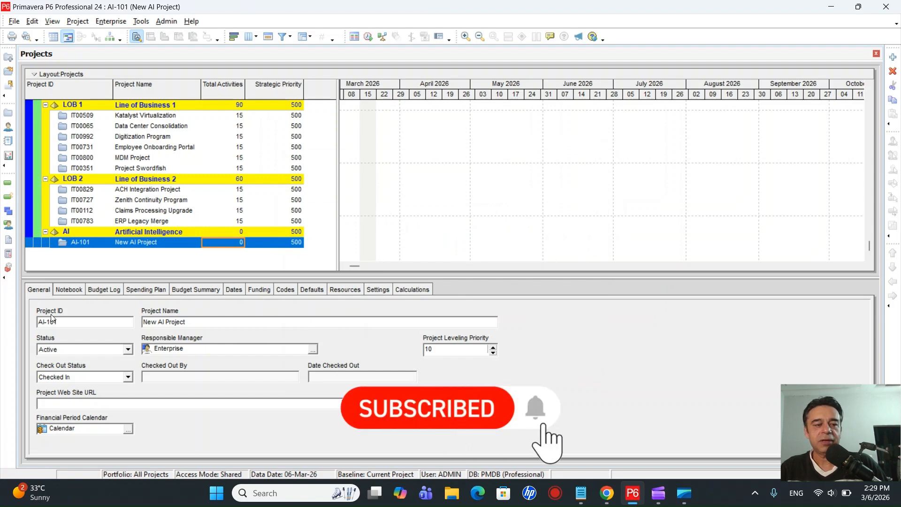
{"action": "double_click", "coordinate": [81, 323]}
{"action": "left_click", "coordinate": [81, 322]}
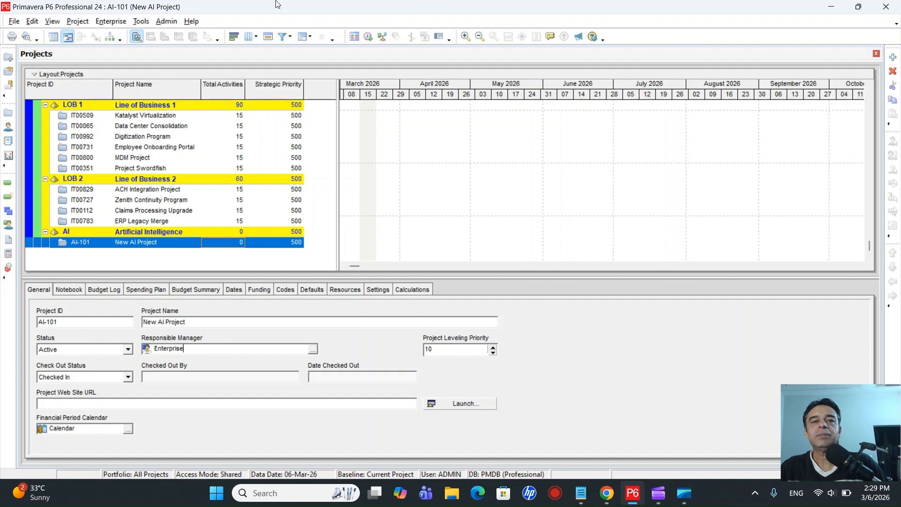
Open the Organizational Breakdown Structure, look through its OBS names, and close it.
{"action": "left_click", "coordinate": [107, 22]}
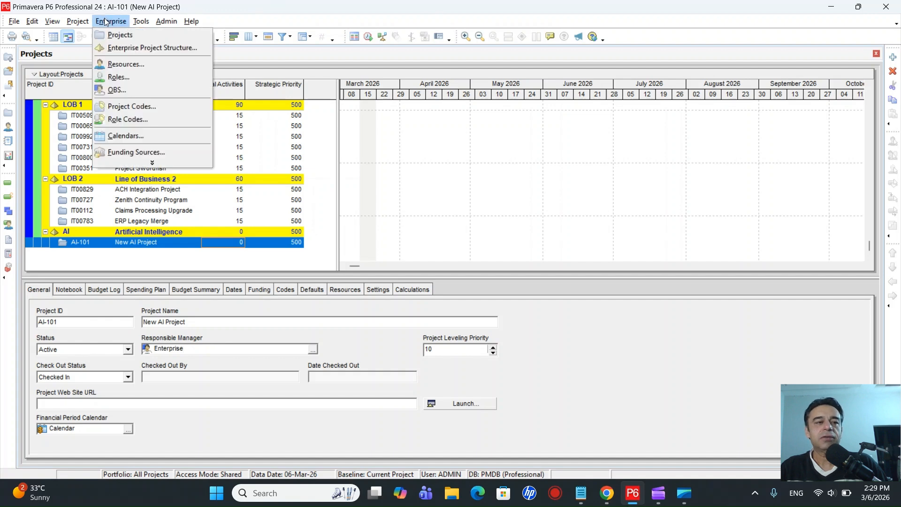
{"action": "left_click", "coordinate": [129, 90]}
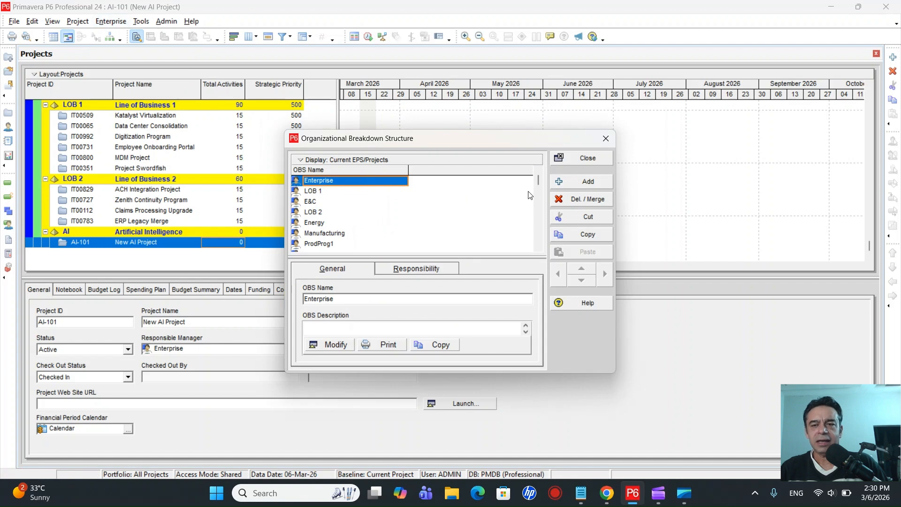
{"action": "scroll", "coordinate": [385, 231], "scroll_direction": "down", "scroll_amount": 2}
{"action": "scroll", "coordinate": [385, 231], "scroll_direction": "up", "scroll_amount": 2}
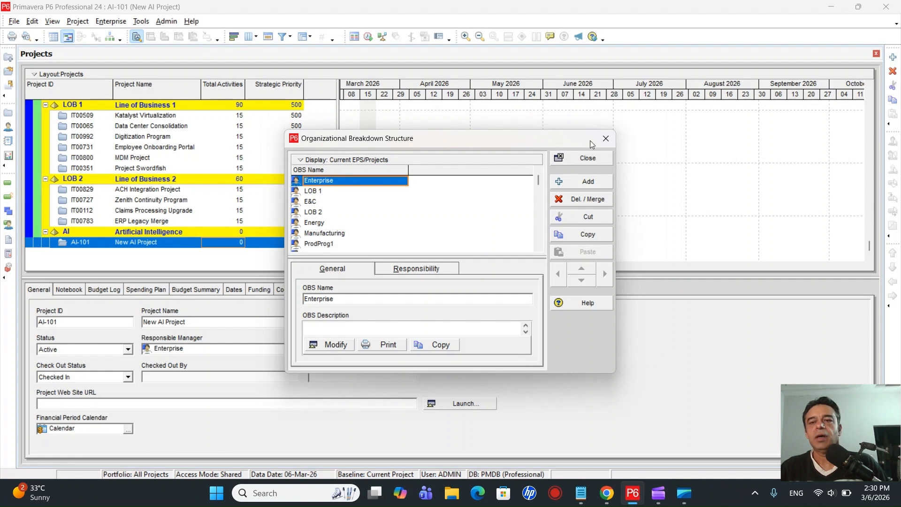
{"action": "left_click", "coordinate": [605, 138]}
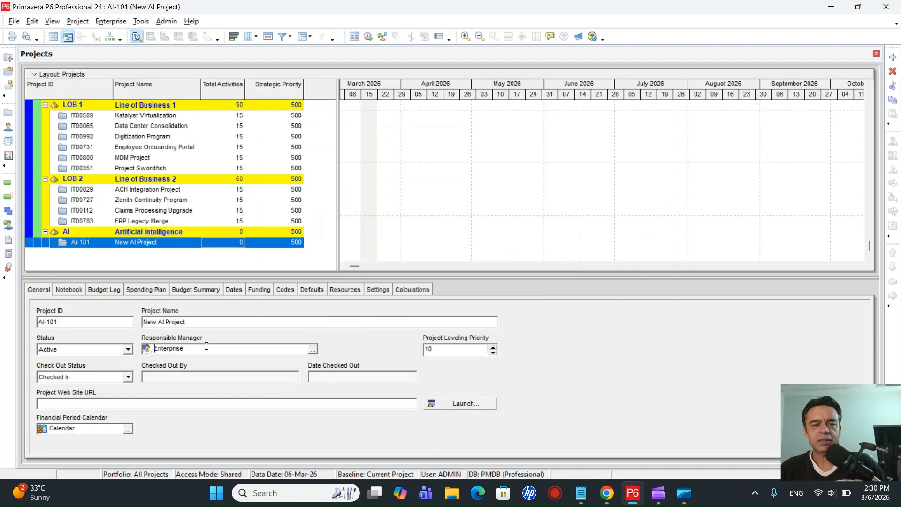
Assign IT as the responsible manager of New AI Project.
{"action": "left_click", "coordinate": [311, 349]}
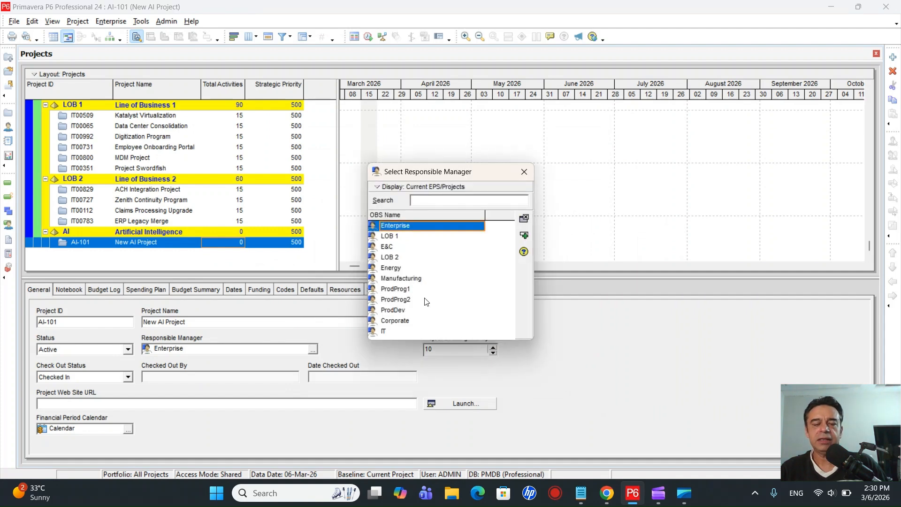
{"action": "double_click", "coordinate": [386, 332]}
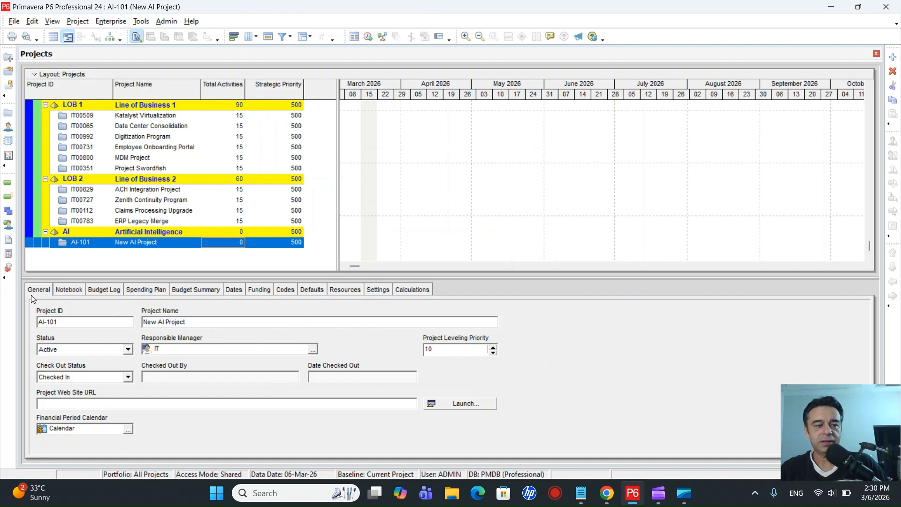
Examine the notebook topics that can be assigned to New AI Project, and close the list without assigning one.
{"action": "left_click", "coordinate": [68, 292]}
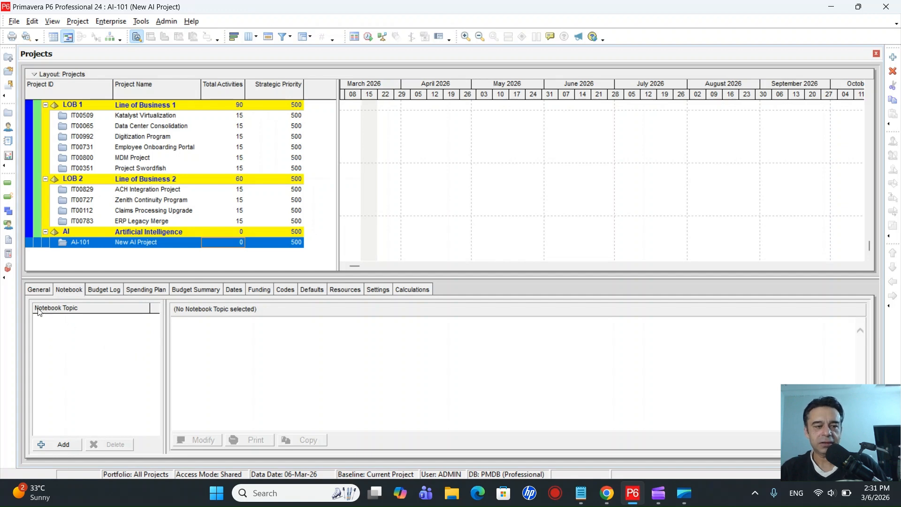
{"action": "left_click", "coordinate": [58, 445]}
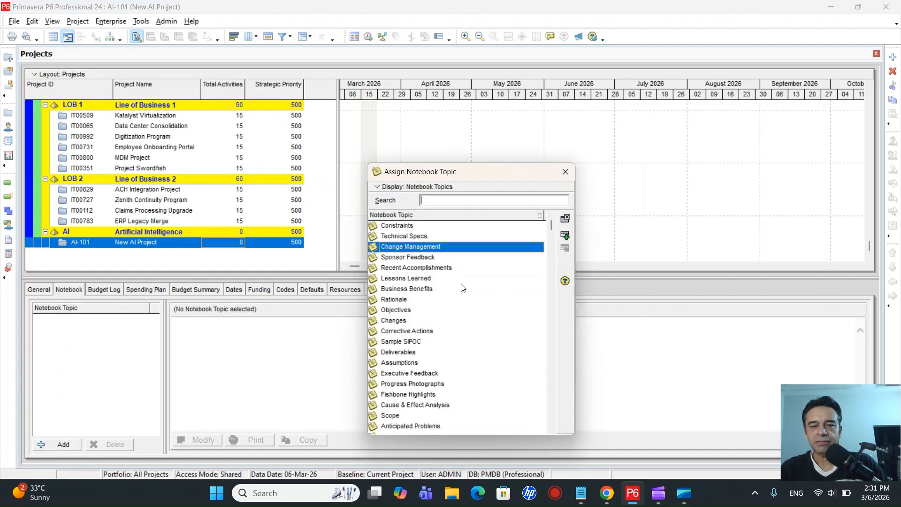
{"action": "left_click", "coordinate": [447, 282]}
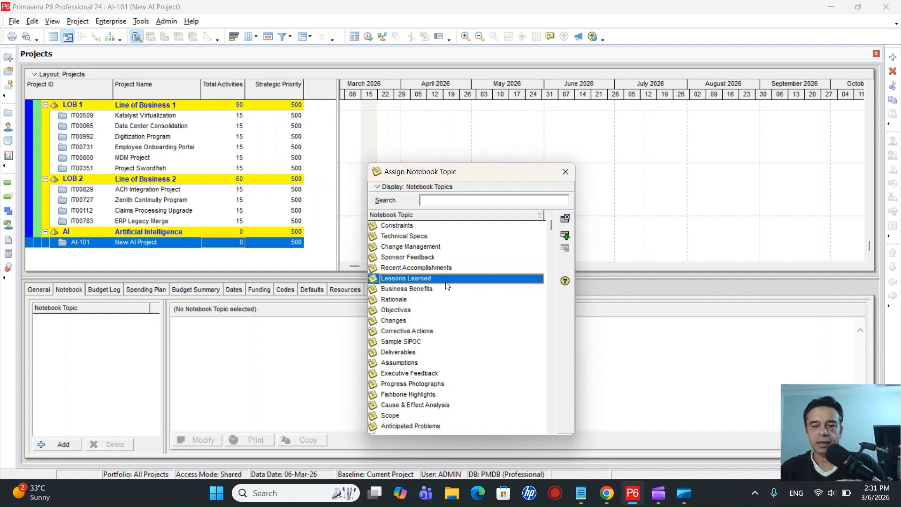
{"action": "scroll", "coordinate": [447, 286], "scroll_direction": "down", "scroll_amount": 3}
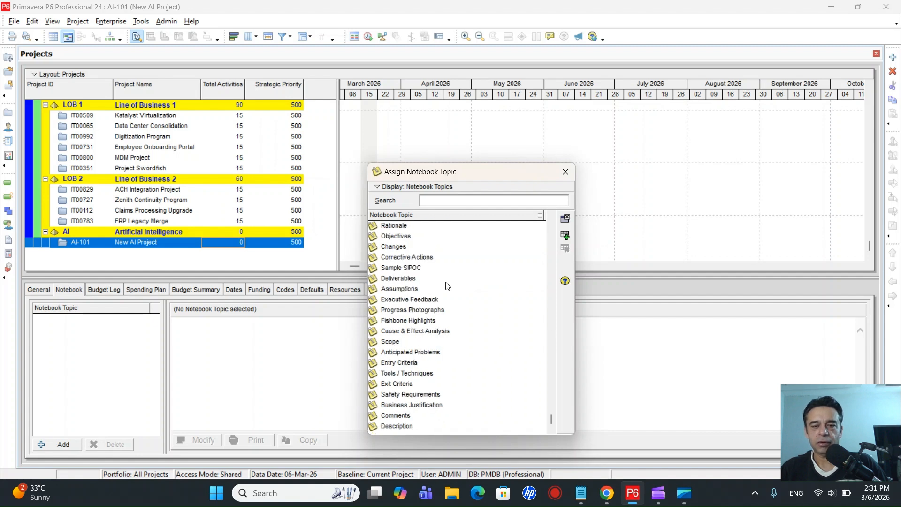
{"action": "scroll", "coordinate": [447, 286], "scroll_direction": "up", "scroll_amount": 3}
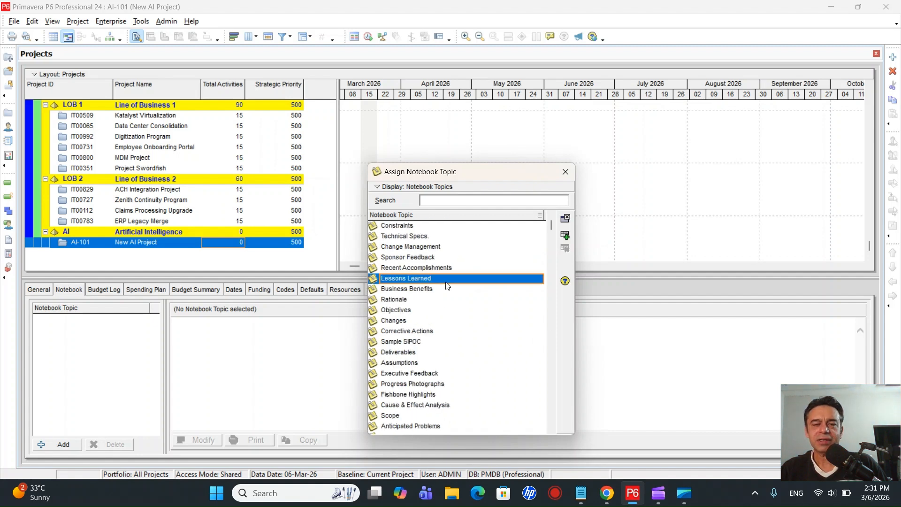
{"action": "left_click", "coordinate": [442, 321]}
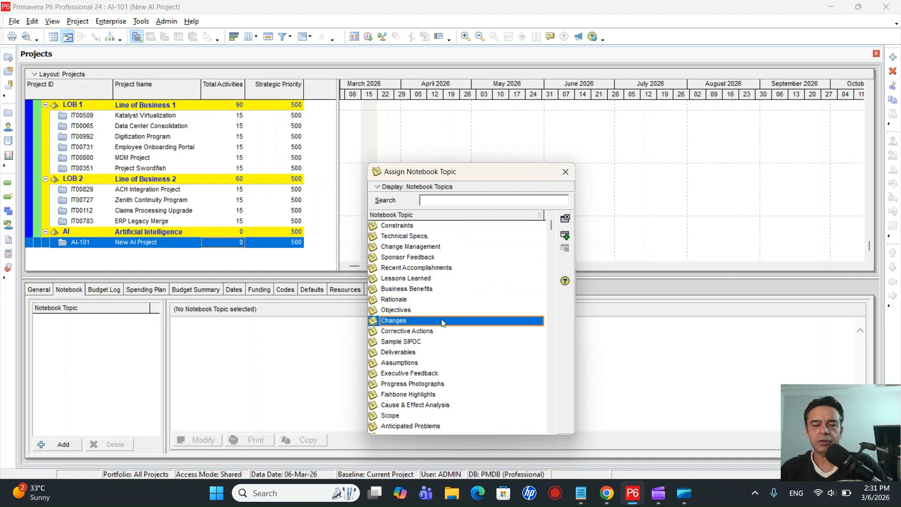
{"action": "scroll", "coordinate": [443, 322], "scroll_direction": "down", "scroll_amount": 3}
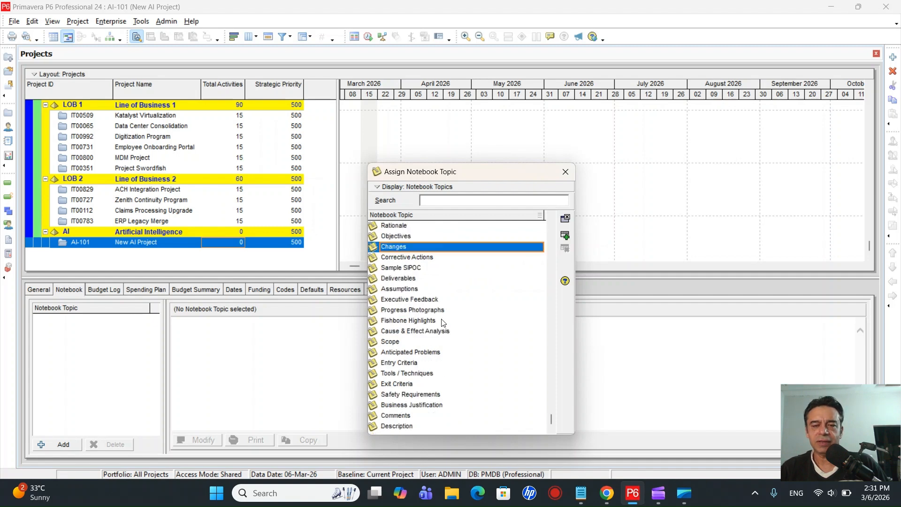
{"action": "scroll", "coordinate": [442, 322], "scroll_direction": "up", "scroll_amount": 3}
{"action": "left_click", "coordinate": [428, 267]}
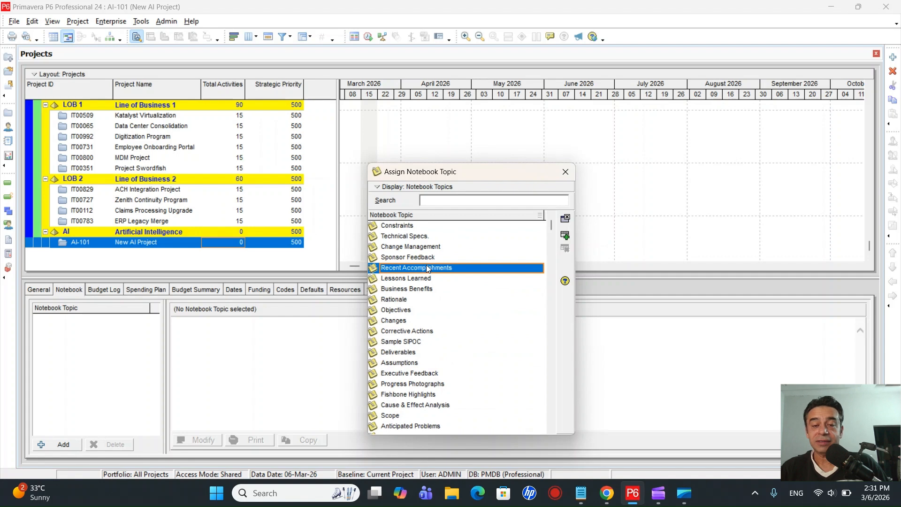
{"action": "scroll", "coordinate": [427, 268], "scroll_direction": "down", "scroll_amount": 3}
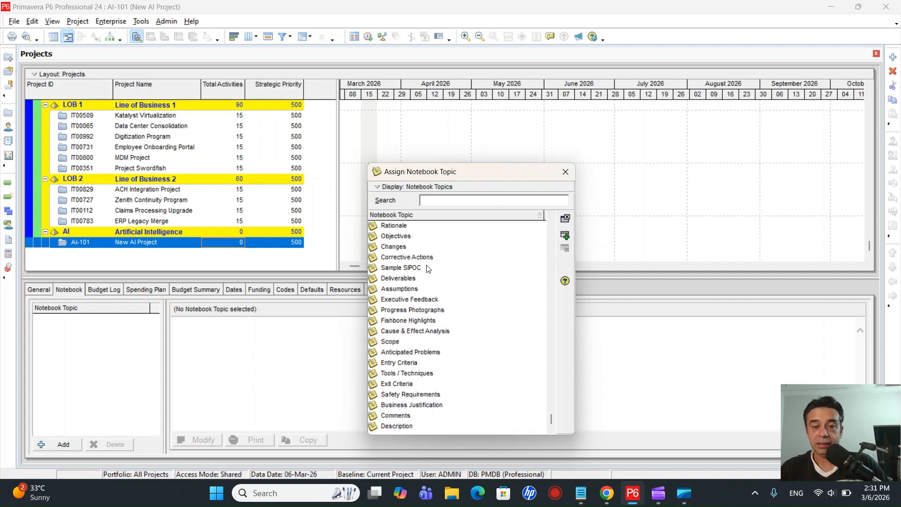
{"action": "scroll", "coordinate": [428, 269], "scroll_direction": "up", "scroll_amount": 3}
{"action": "left_click", "coordinate": [438, 356]}
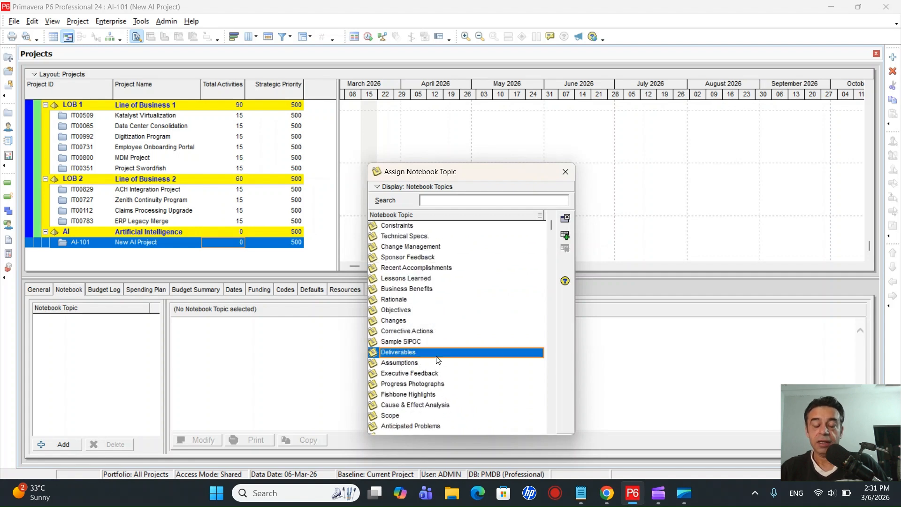
{"action": "left_click", "coordinate": [434, 268]}
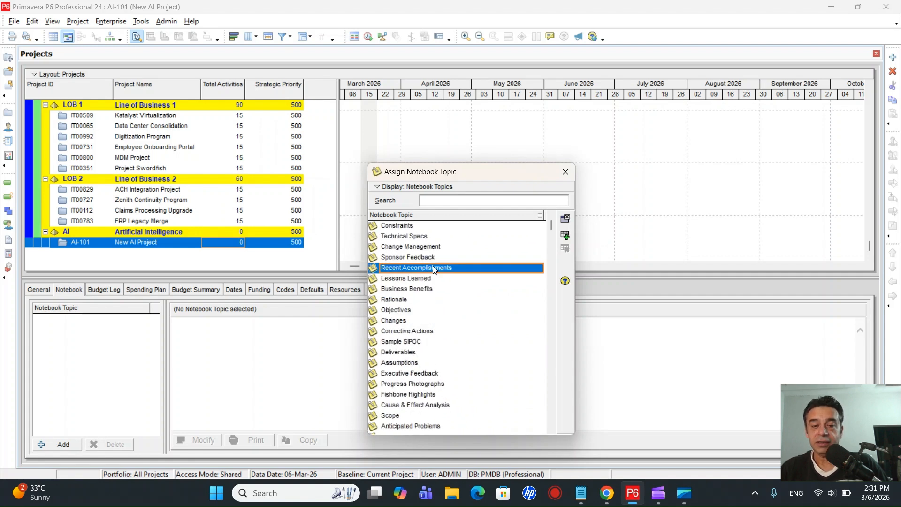
{"action": "left_click", "coordinate": [463, 238]}
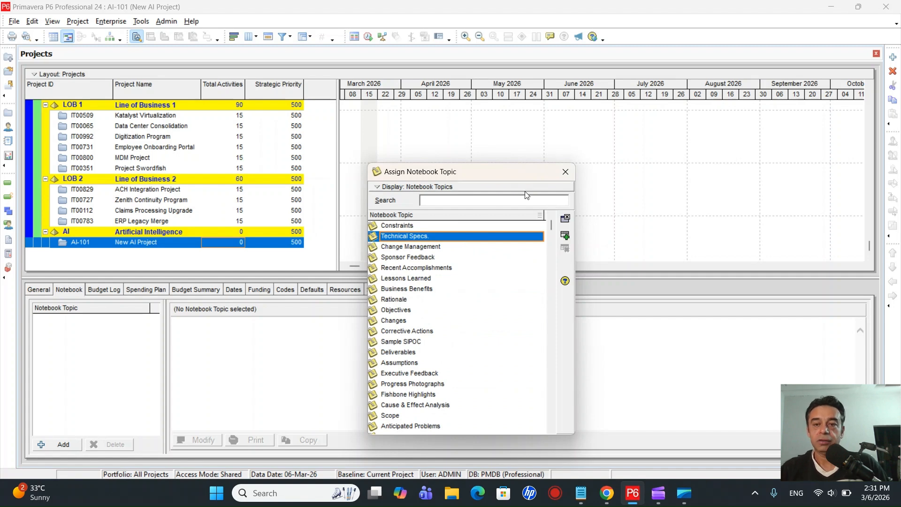
{"action": "left_click", "coordinate": [565, 172]}
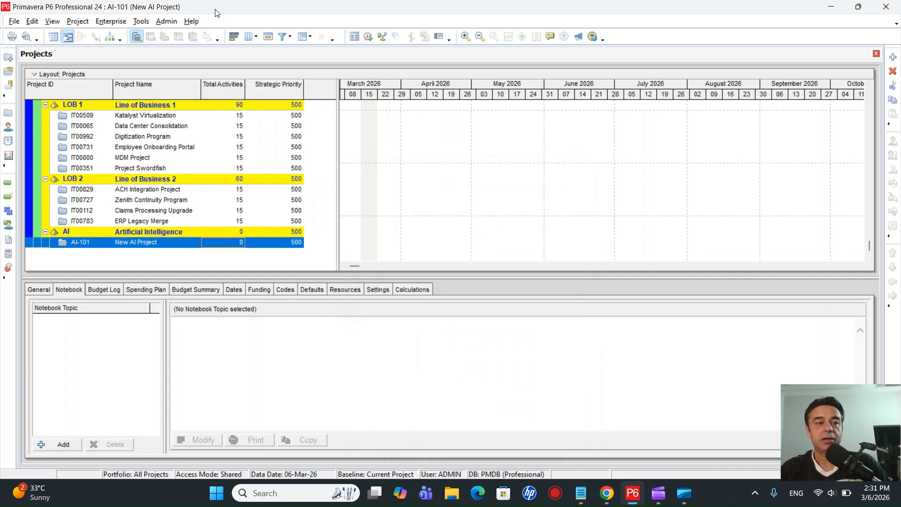
Add a notebook topic named "AI Models" to the admin categories and close them.
{"action": "left_click", "coordinate": [162, 21]}
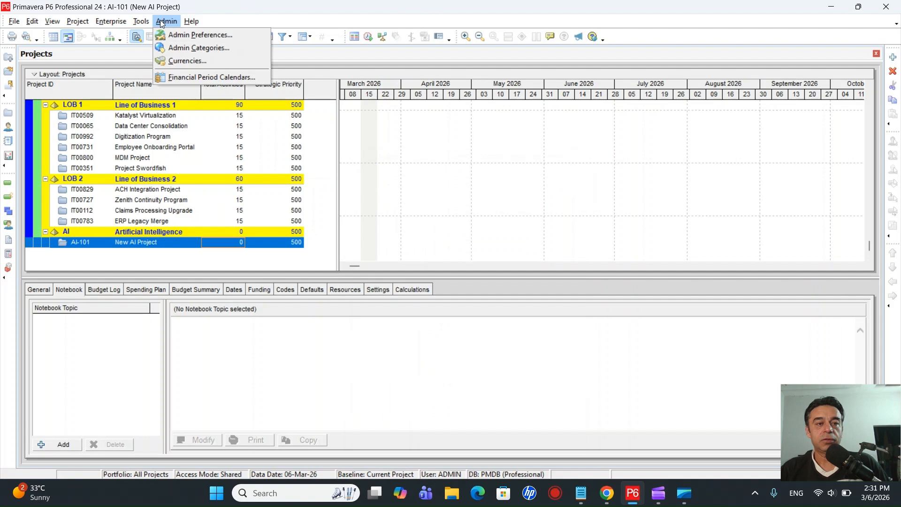
{"action": "left_click", "coordinate": [182, 48]}
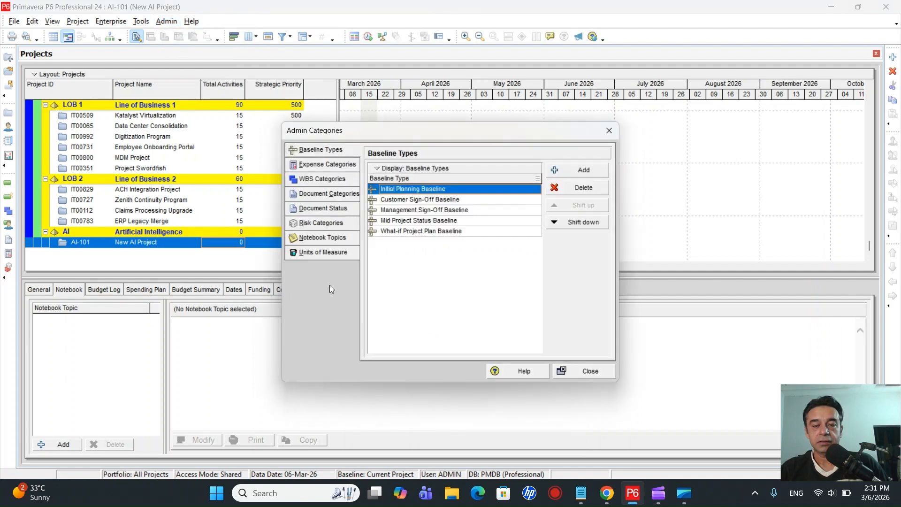
{"action": "left_click", "coordinate": [314, 253]}
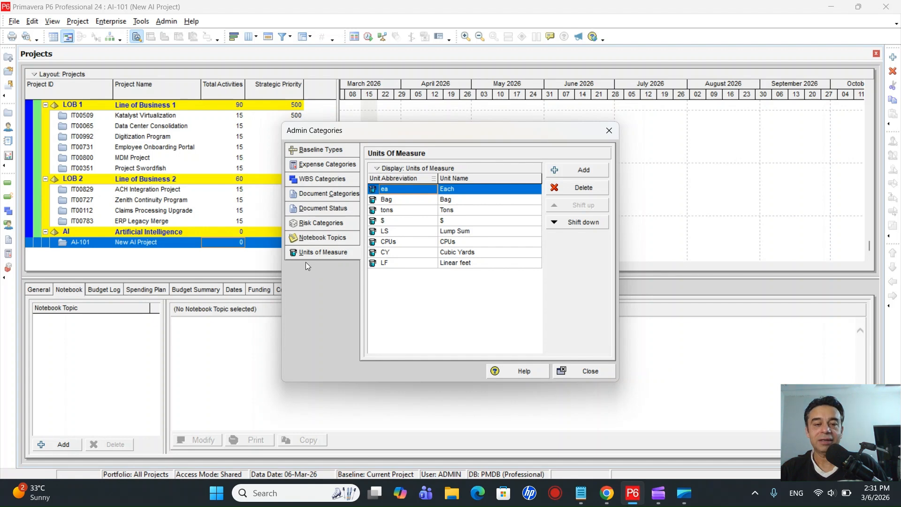
{"action": "left_click", "coordinate": [311, 238]}
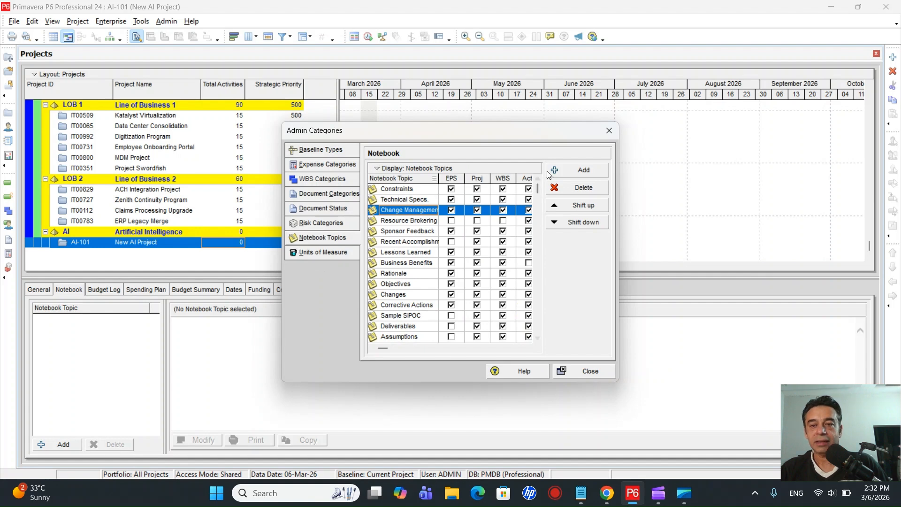
{"action": "left_click", "coordinate": [575, 171]}
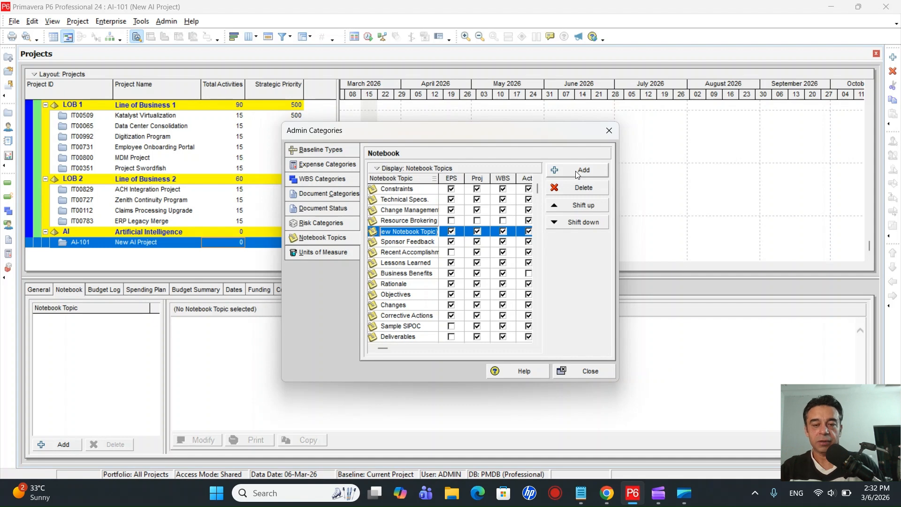
{"action": "type", "text": "AI M"}
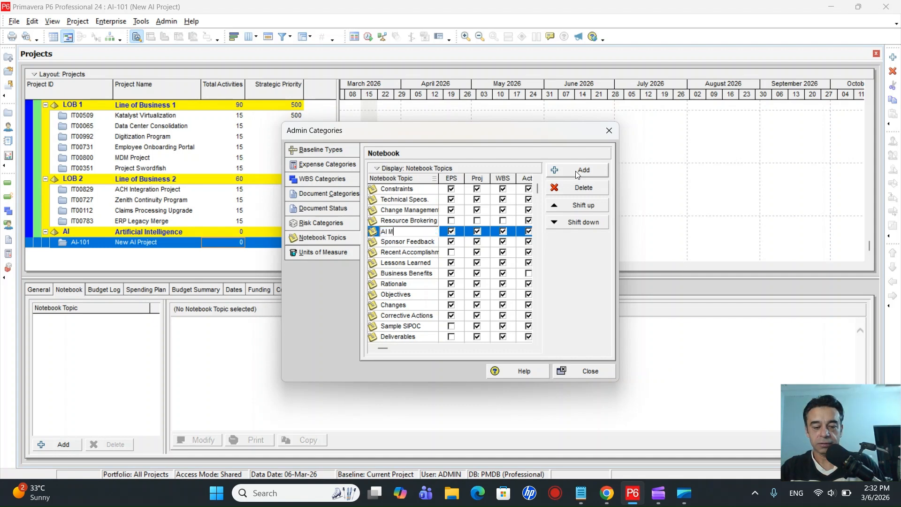
{"action": "type", "text": "odels"}
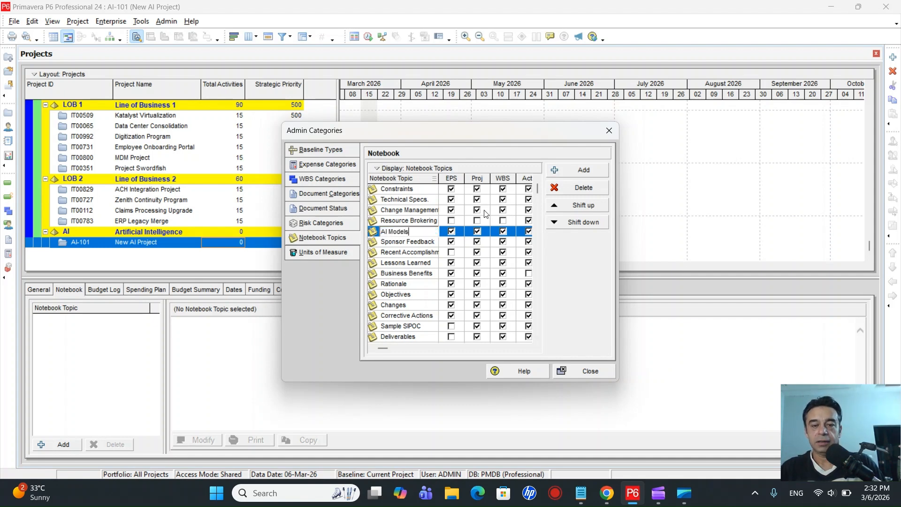
{"action": "left_click", "coordinate": [407, 241]}
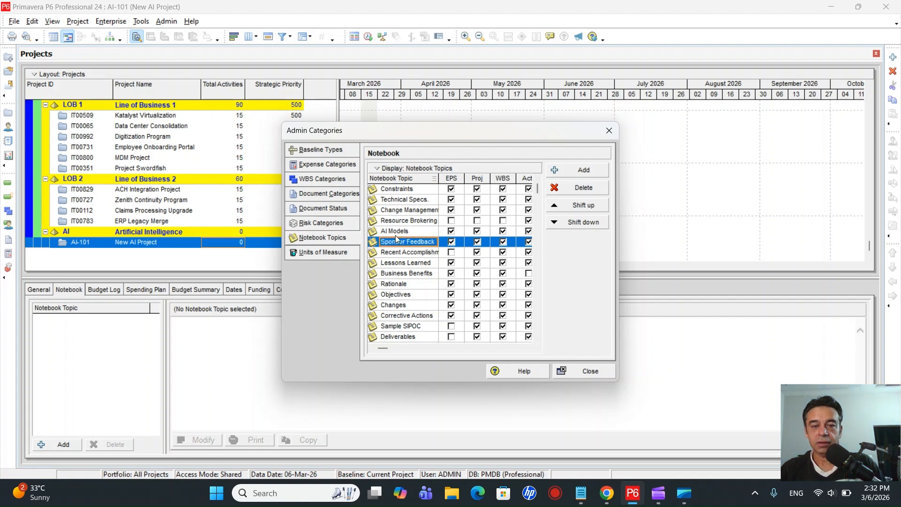
{"action": "left_click", "coordinate": [382, 233]}
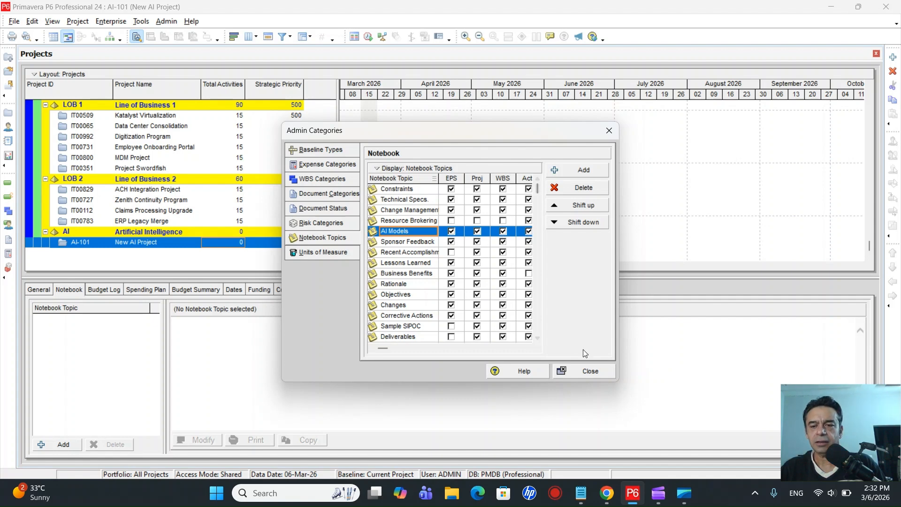
{"action": "left_click", "coordinate": [591, 372]}
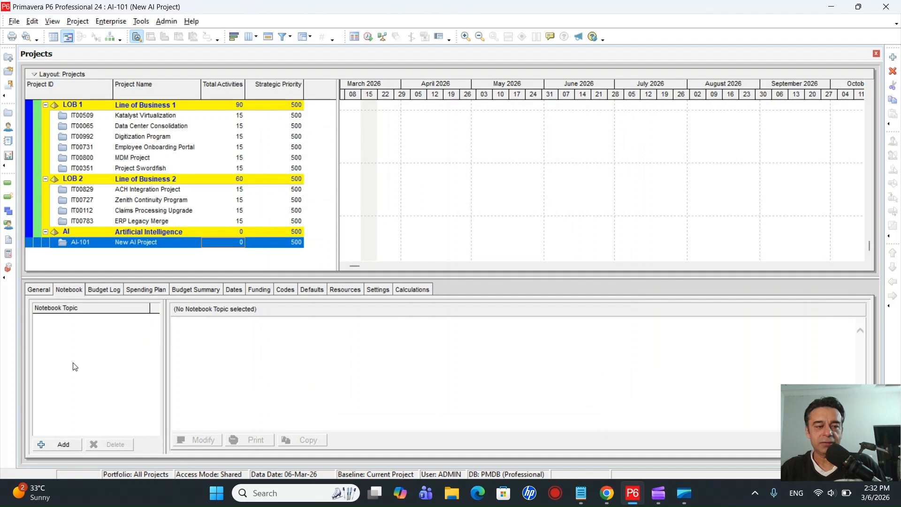
Assign the AI Models notebook topic to New AI Project and close the topic list.
{"action": "left_click", "coordinate": [57, 449]}
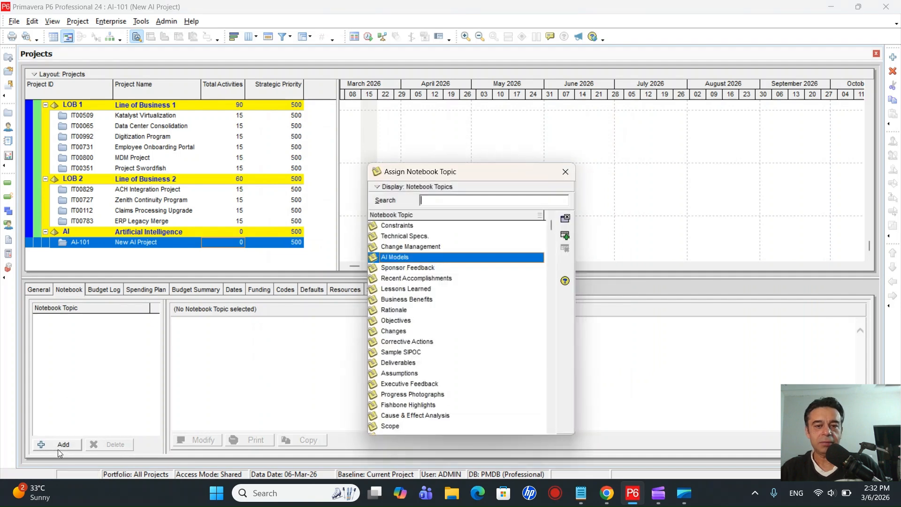
{"action": "left_click", "coordinate": [389, 303]}
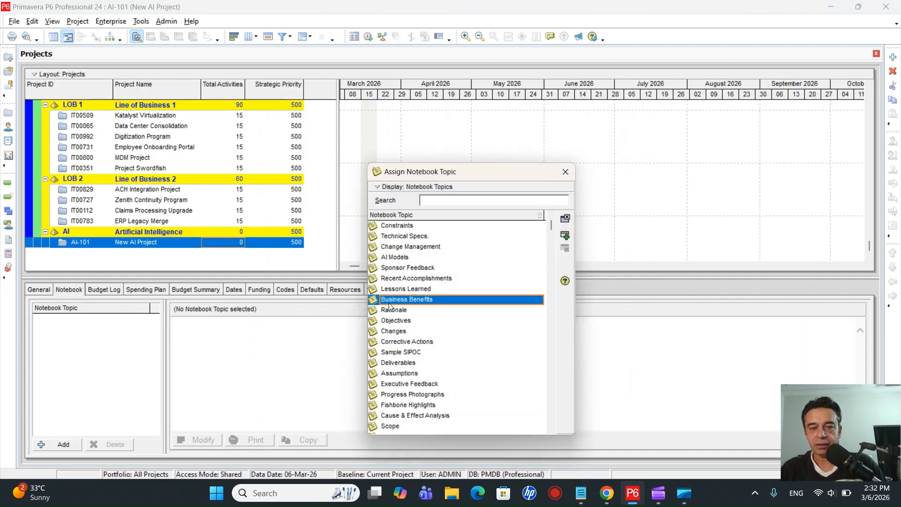
{"action": "double_click", "coordinate": [394, 258]}
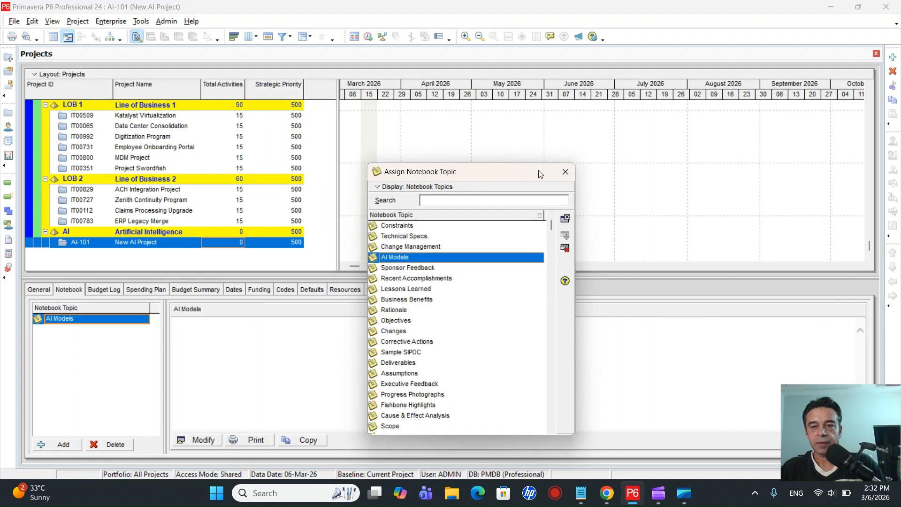
{"action": "left_click", "coordinate": [566, 172]}
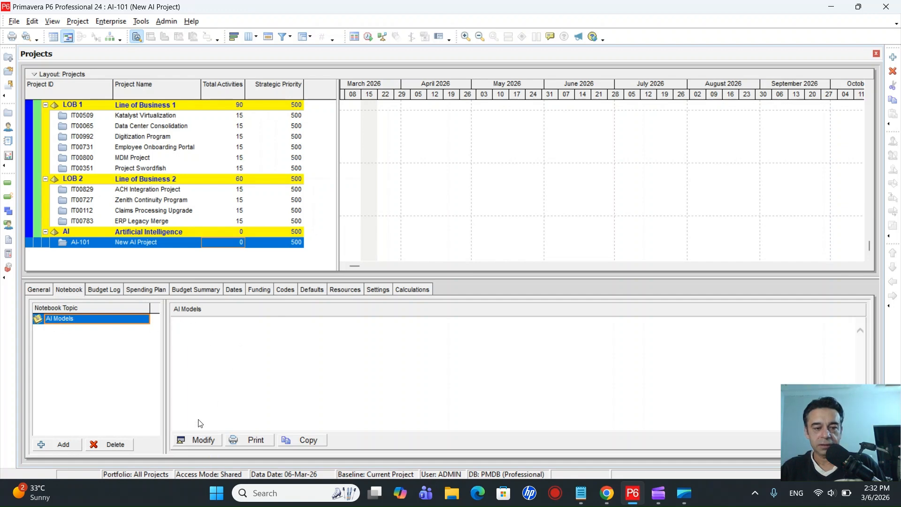
Write the note "AI Models to use: OpenAI ChatGPT" under the project's AI Models topic and save it.
{"action": "left_click", "coordinate": [205, 440]}
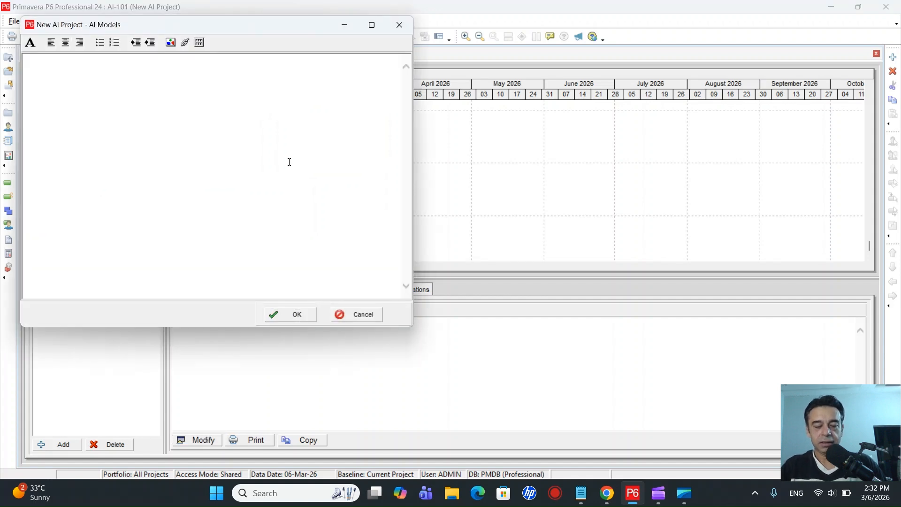
{"action": "type", "text": "AI Models"}
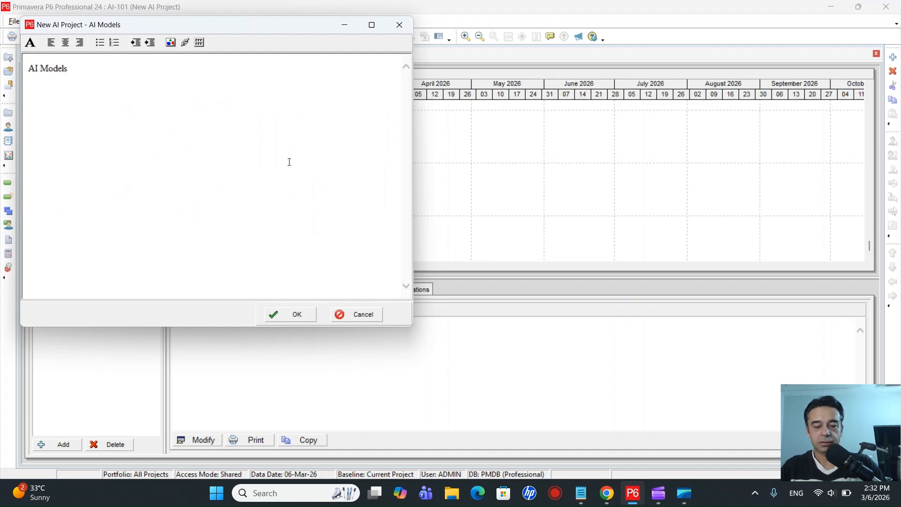
{"action": "type", "text": " to "}
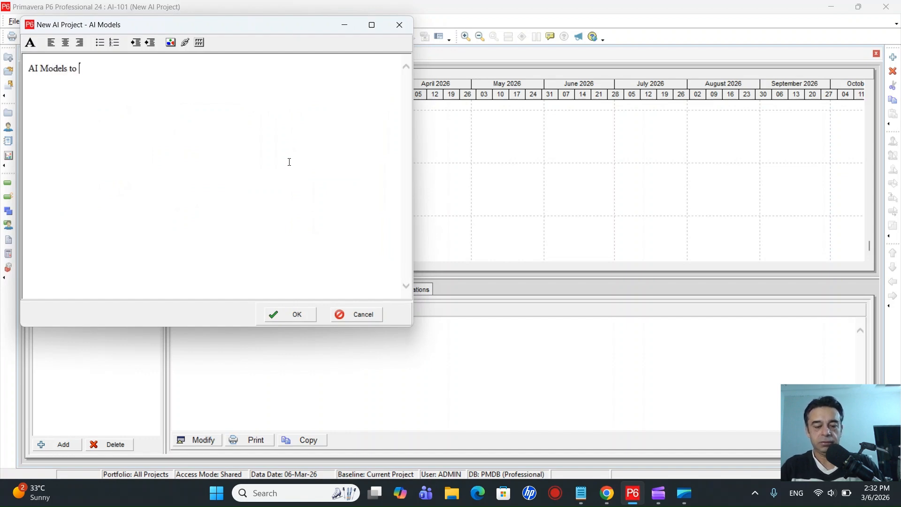
{"action": "type", "text": "use: OpenAI "}
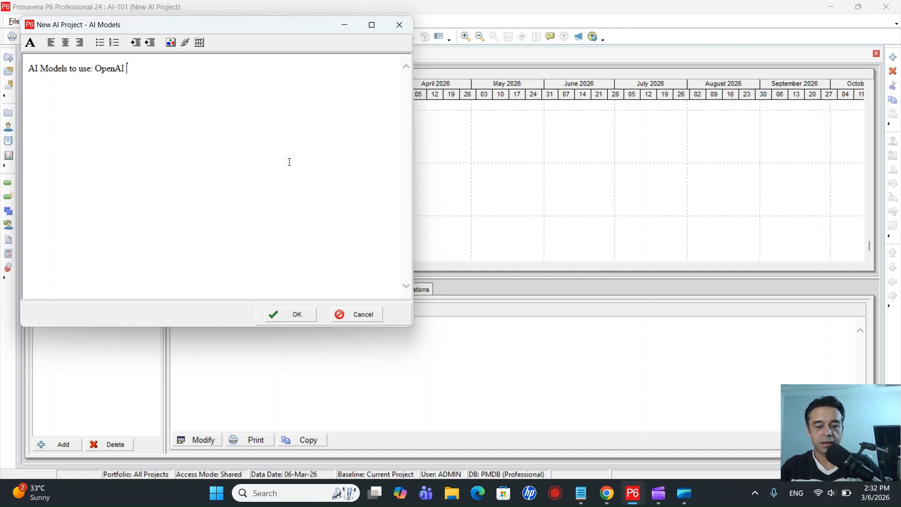
{"action": "type", "text": "ChatGPT"}
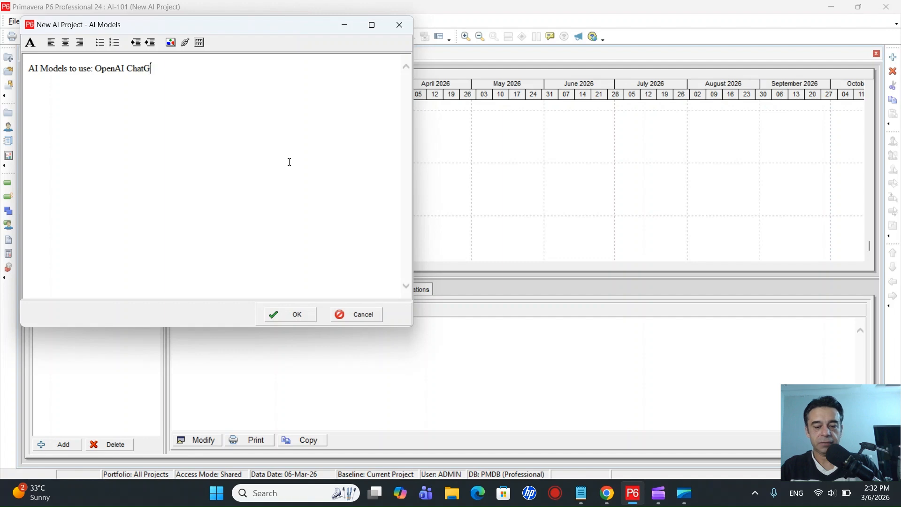
{"action": "key", "text": "Return"}
{"action": "key", "text": "Return"}
{"action": "type", "text": "jkjh"}
{"action": "key", "text": "BackSpace"}
{"action": "key", "text": "BackSpace"}
{"action": "key", "text": "BackSpace"}
{"action": "key", "text": "BackSpace"}
{"action": "key", "text": "BackSpace"}
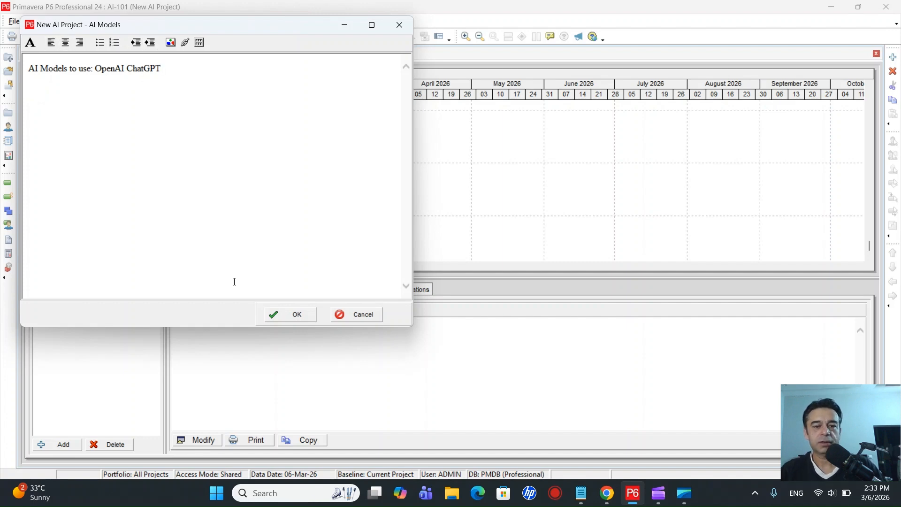
{"action": "left_click", "coordinate": [295, 314]}
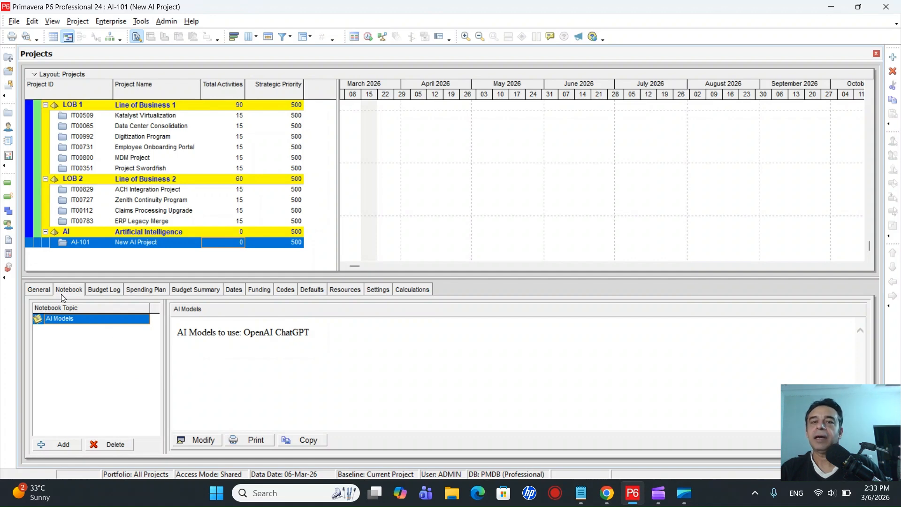
Set the original budget of New AI Project to 50,000 in its budget log.
{"action": "left_click", "coordinate": [101, 292]}
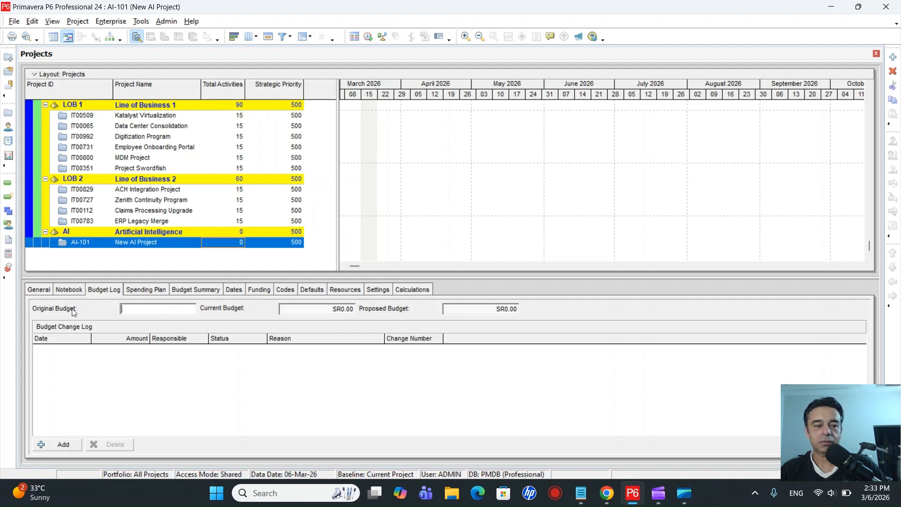
{"action": "left_click", "coordinate": [122, 309]}
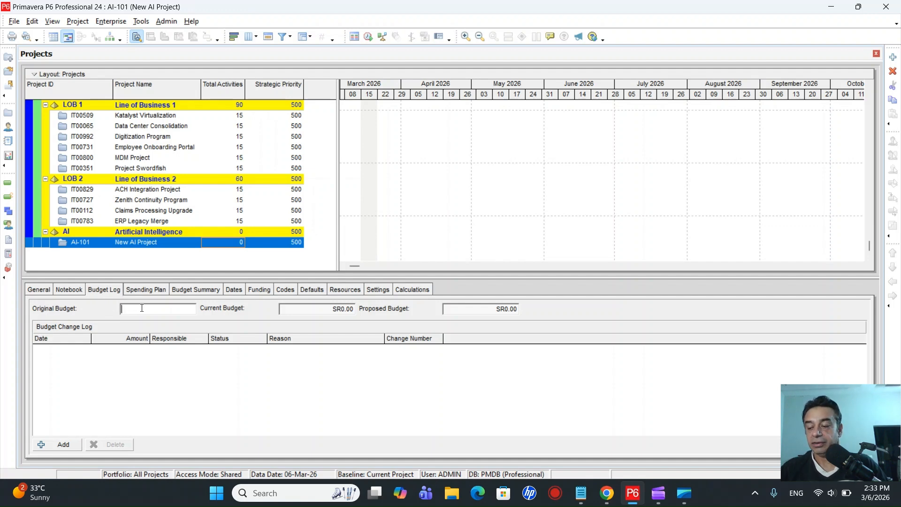
{"action": "type", "text": "50000"}
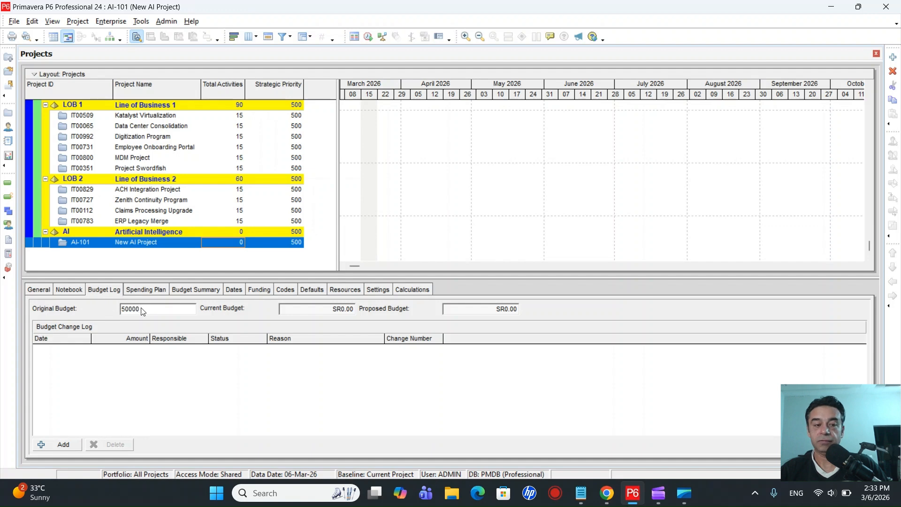
{"action": "key", "text": "Return"}
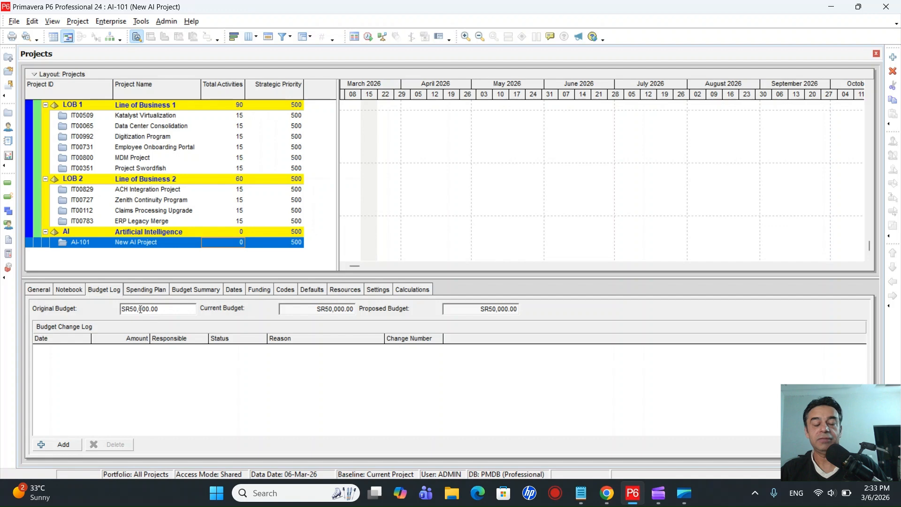
{"action": "left_click", "coordinate": [219, 386]}
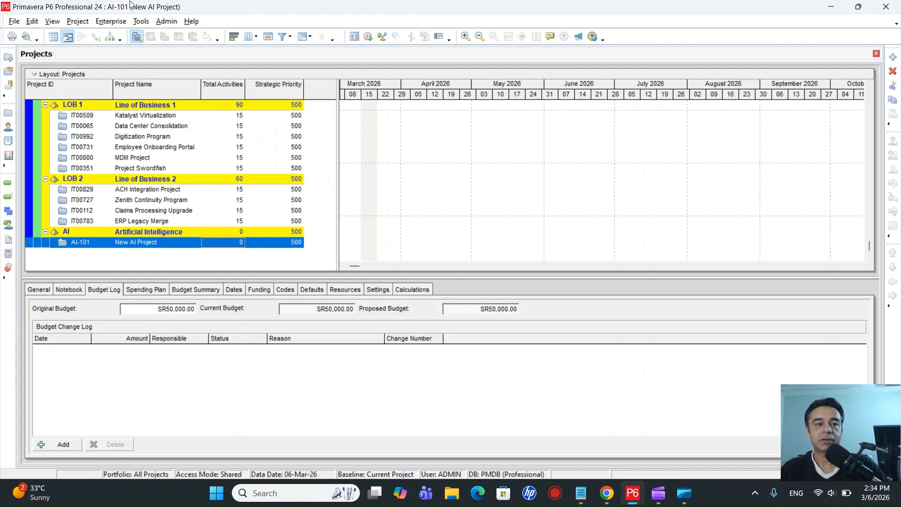
Examine the defined currencies, including the base currency and the Saudi Riyal's symbol and exchange rate, and close the list.
{"action": "left_click", "coordinate": [164, 22]}
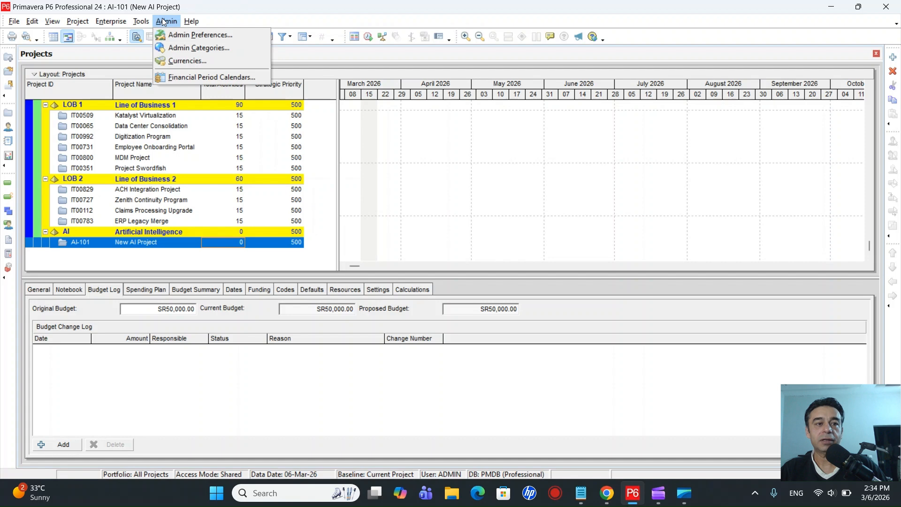
{"action": "left_click", "coordinate": [183, 60]}
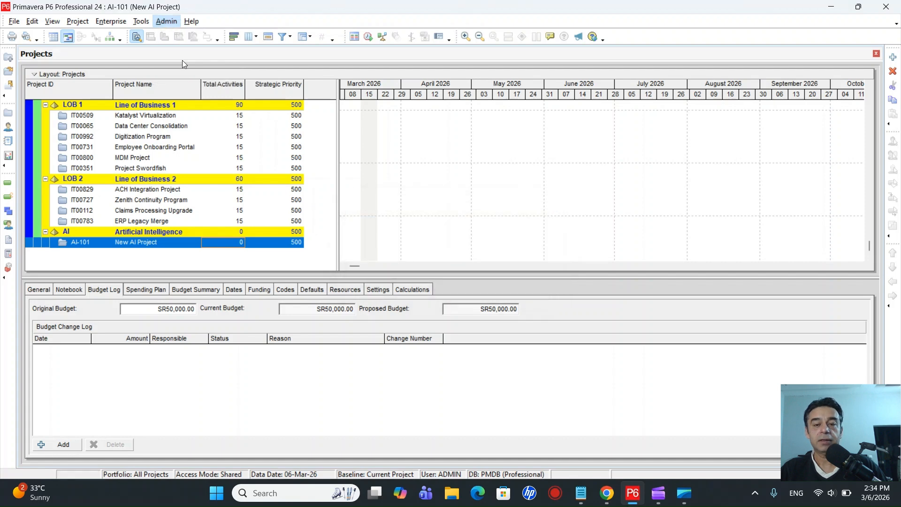
{"action": "scroll", "coordinate": [450, 200], "scroll_direction": "down", "scroll_amount": 10}
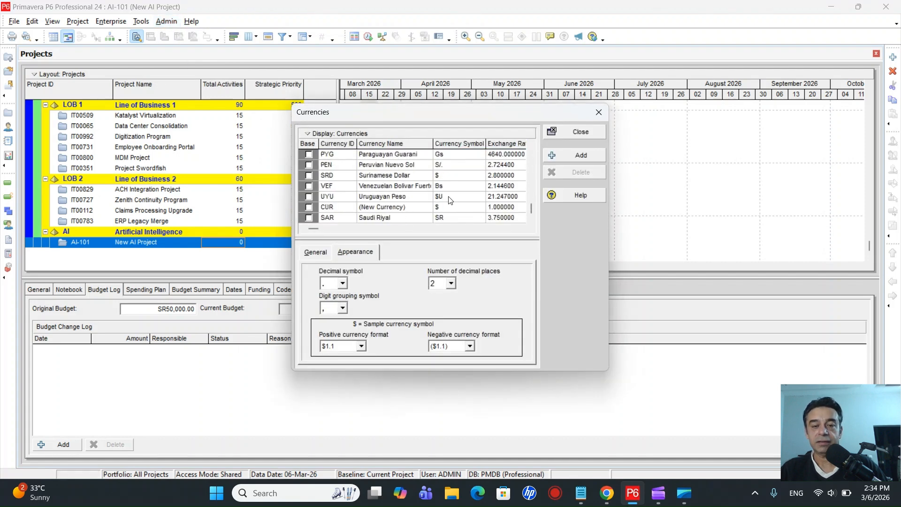
{"action": "scroll", "coordinate": [451, 201], "scroll_direction": "up", "scroll_amount": 10}
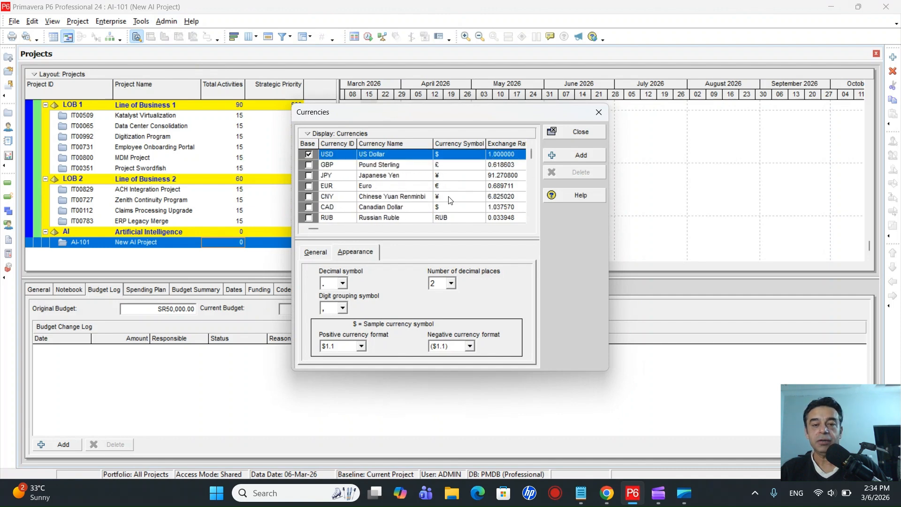
{"action": "left_click", "coordinate": [562, 155]}
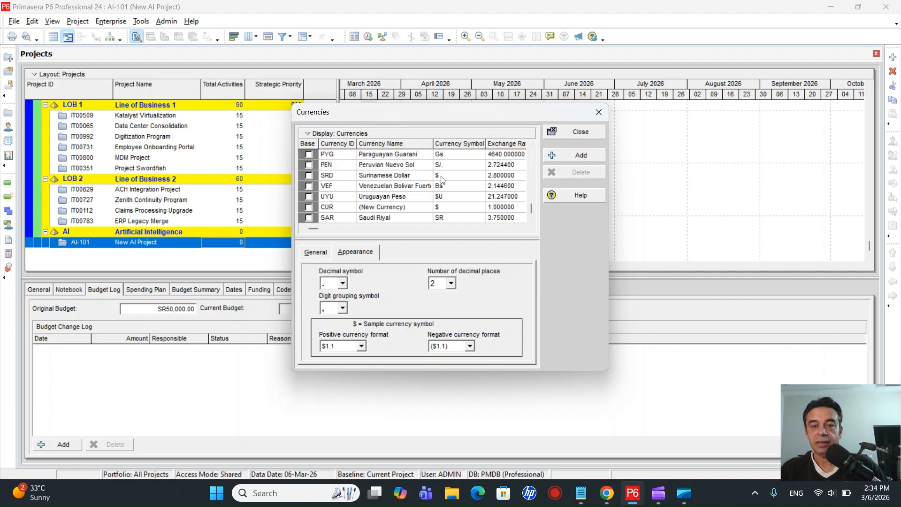
{"action": "left_click", "coordinate": [336, 219]}
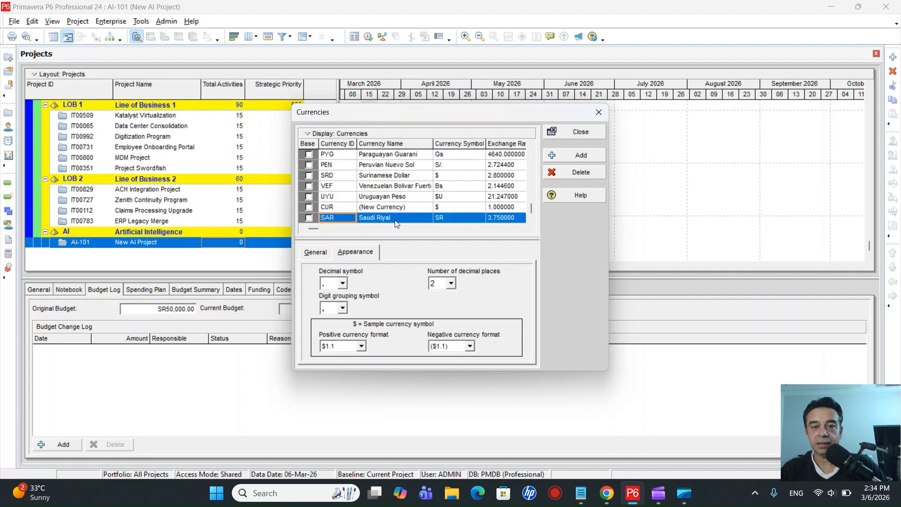
{"action": "left_click", "coordinate": [412, 222]}
{"action": "left_click", "coordinate": [464, 221]}
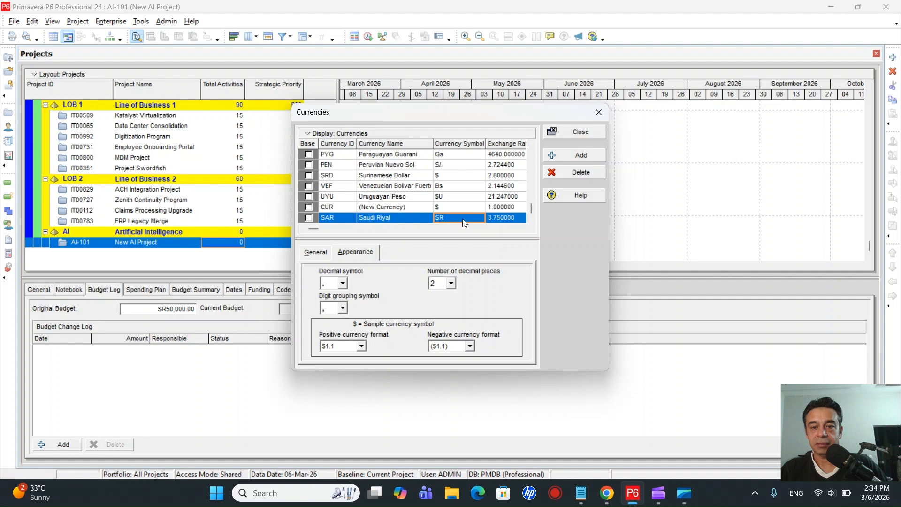
{"action": "left_click", "coordinate": [506, 218]}
{"action": "scroll", "coordinate": [507, 218], "scroll_direction": "up", "scroll_amount": 10}
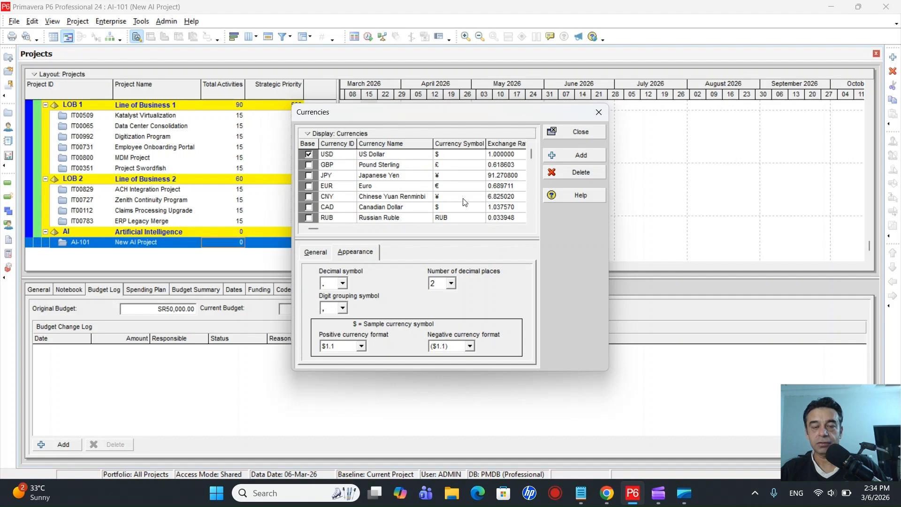
{"action": "scroll", "coordinate": [465, 202], "scroll_direction": "down", "scroll_amount": 10}
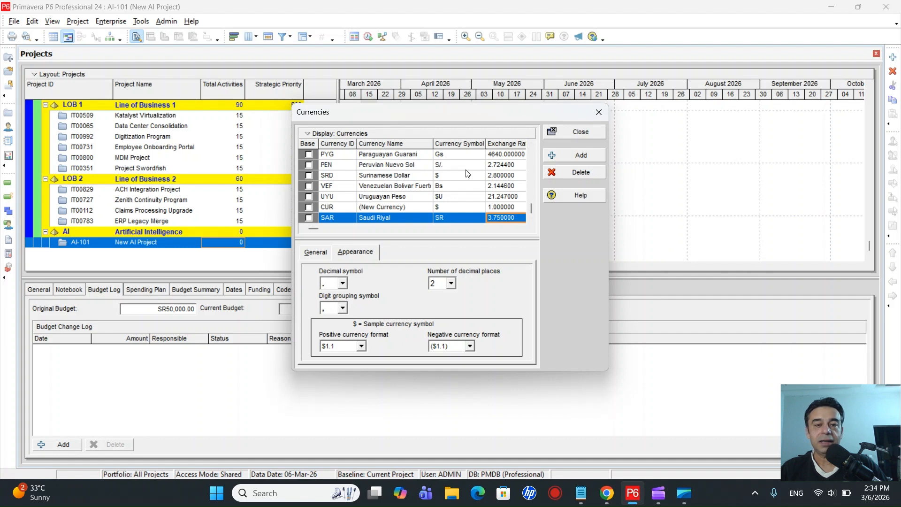
{"action": "left_click", "coordinate": [568, 136]}
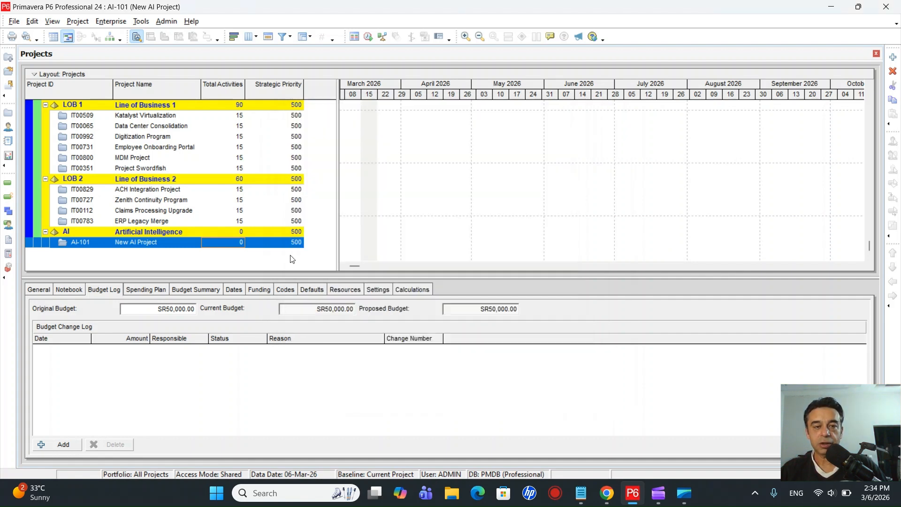
Examine the currency options and selectable currencies in the user preferences, and close them without choosing another currency.
{"action": "left_click", "coordinate": [32, 21]}
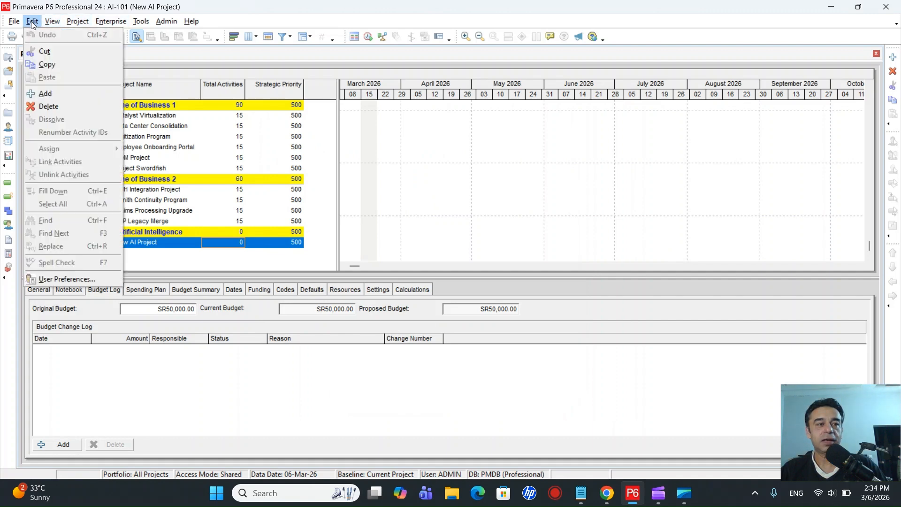
{"action": "left_click", "coordinate": [66, 279]}
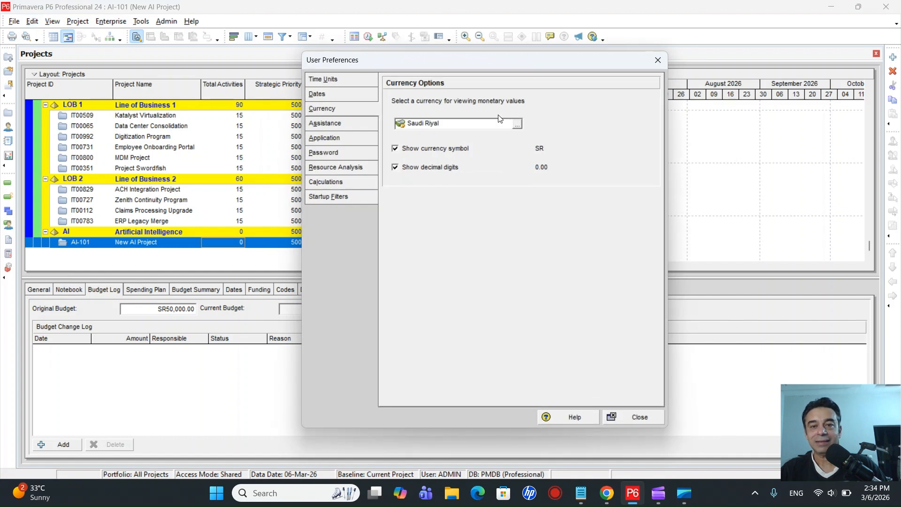
{"action": "left_click", "coordinate": [517, 124]}
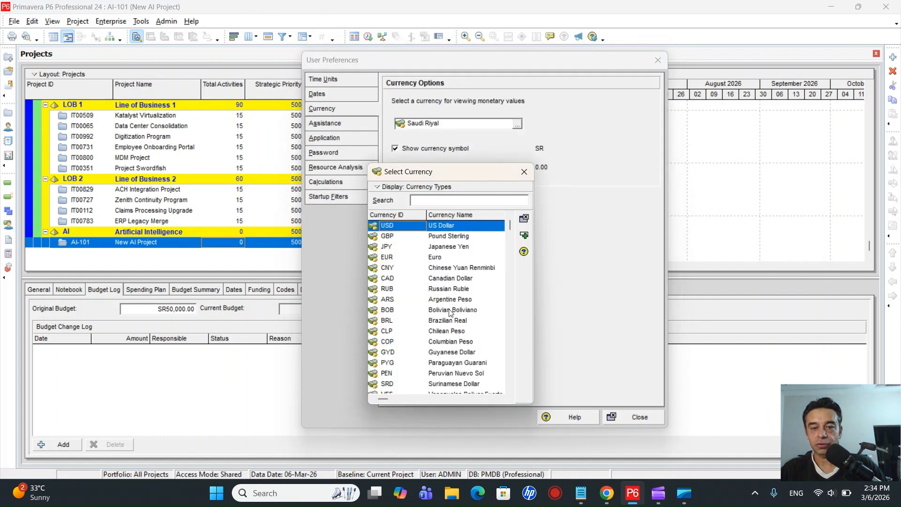
{"action": "left_click", "coordinate": [449, 315]}
{"action": "scroll", "coordinate": [450, 318], "scroll_direction": "down", "scroll_amount": 2}
{"action": "scroll", "coordinate": [450, 317], "scroll_direction": "up", "scroll_amount": 2}
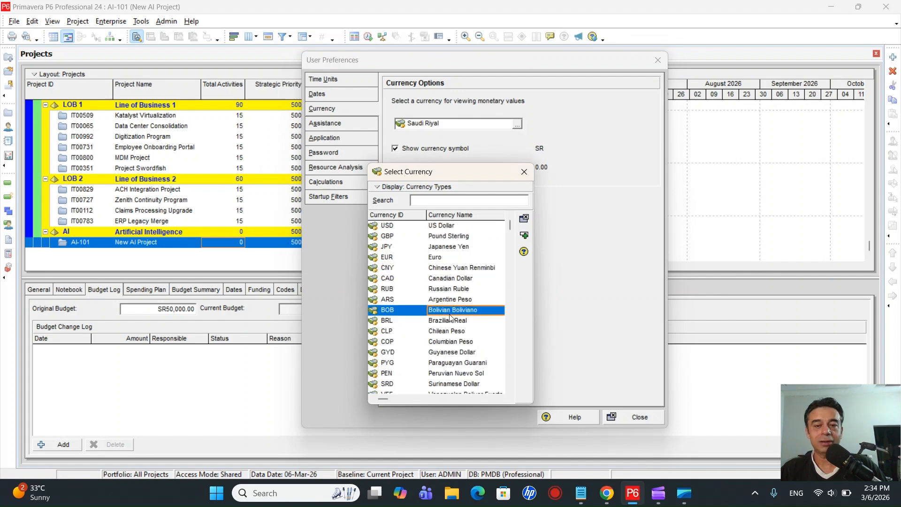
{"action": "left_click", "coordinate": [453, 353]}
{"action": "scroll", "coordinate": [452, 354], "scroll_direction": "down", "scroll_amount": 2}
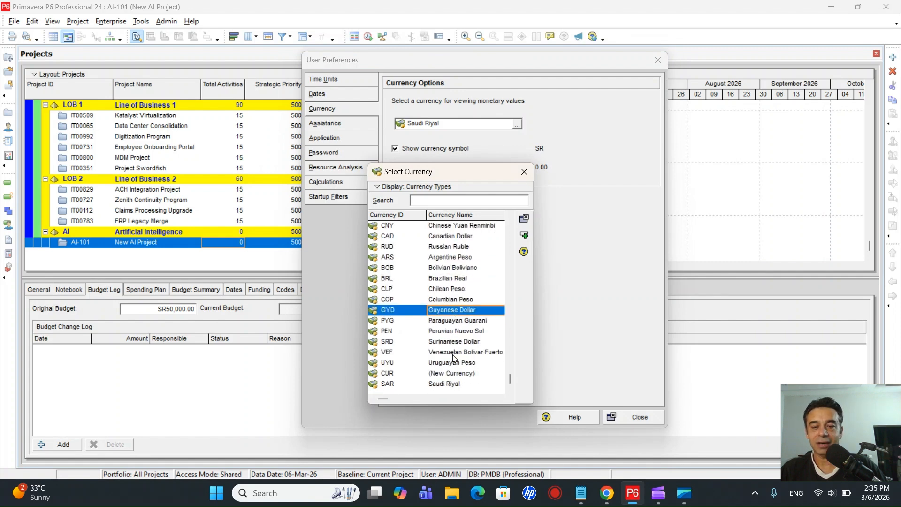
{"action": "scroll", "coordinate": [454, 358], "scroll_direction": "up", "scroll_amount": 2}
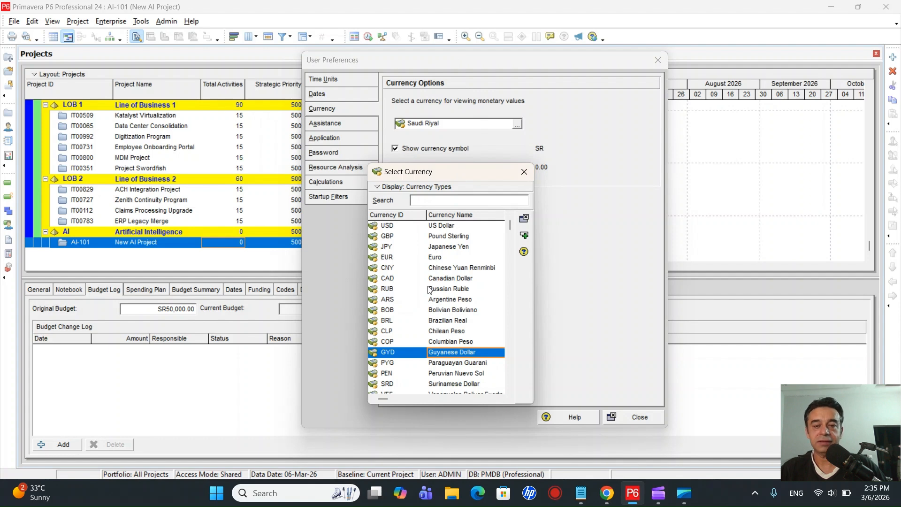
{"action": "left_click", "coordinate": [524, 171]}
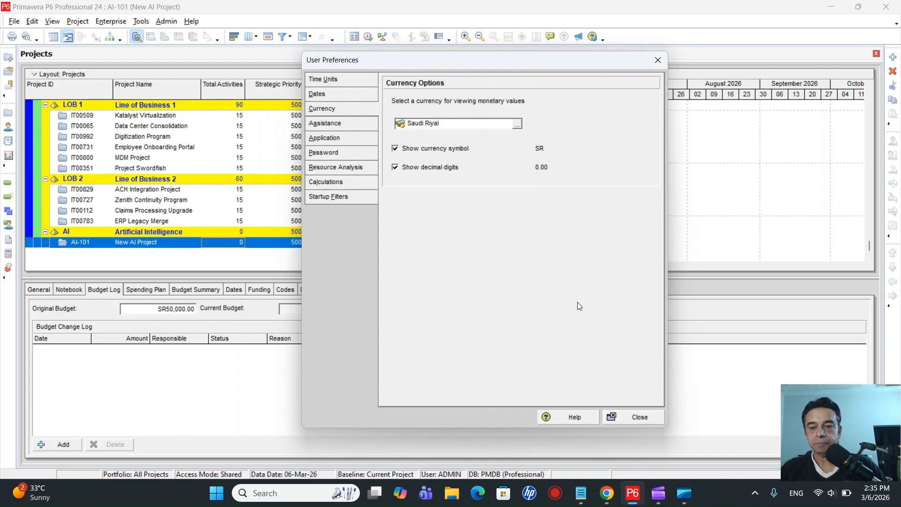
{"action": "left_click", "coordinate": [616, 415]}
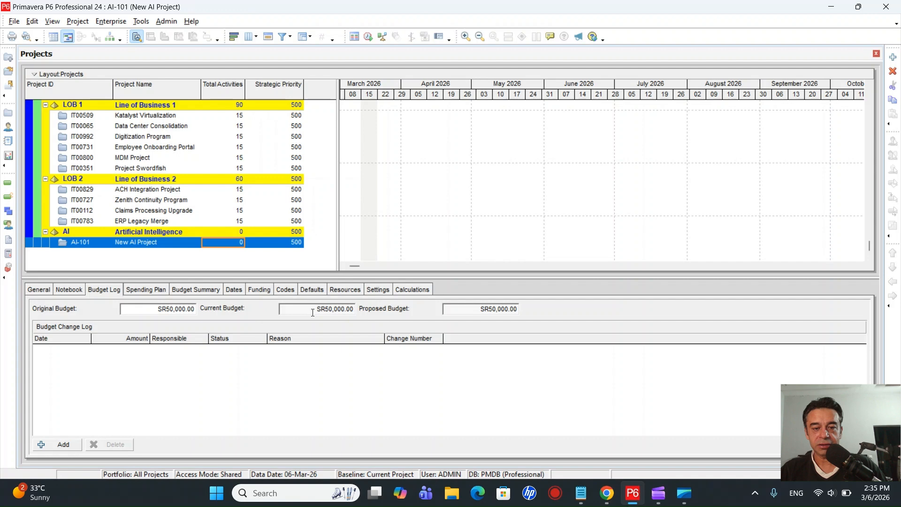
Add a budget change of 10,000 to the project's budget change log and set its status to Approved.
{"action": "left_click", "coordinate": [277, 388]}
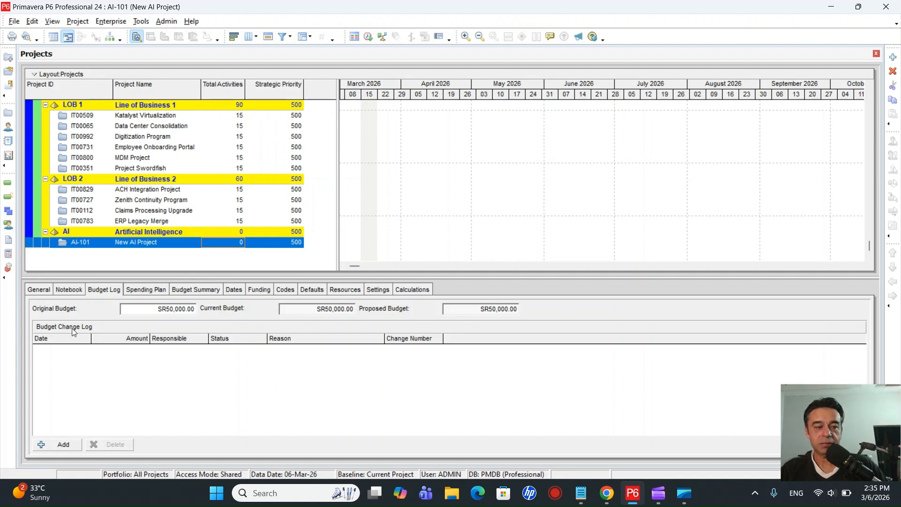
{"action": "left_click", "coordinate": [53, 447]}
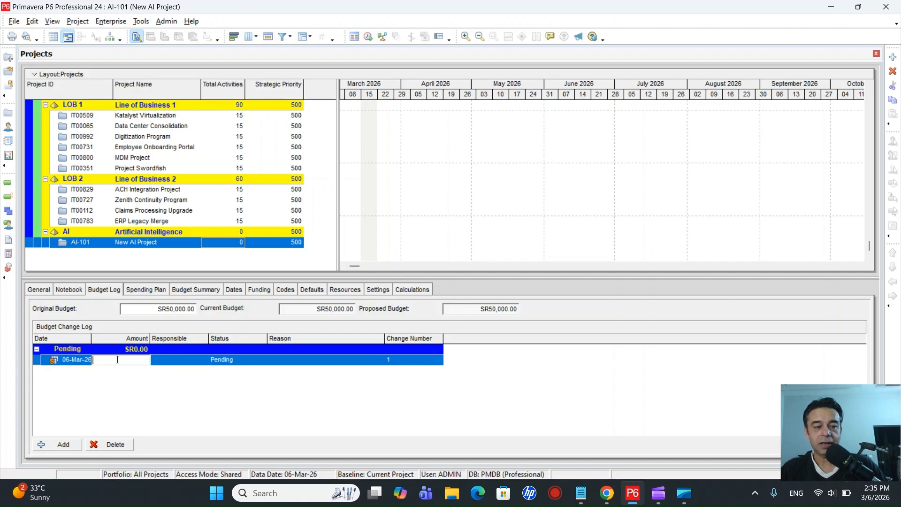
{"action": "type", "text": "10,000"}
{"action": "left_click", "coordinate": [198, 411]}
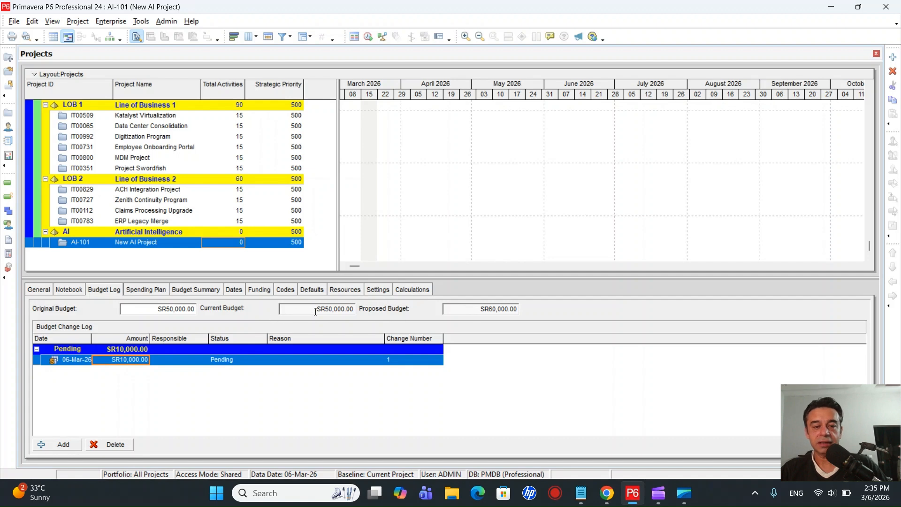
{"action": "left_click", "coordinate": [225, 360]}
{"action": "left_click", "coordinate": [225, 364]}
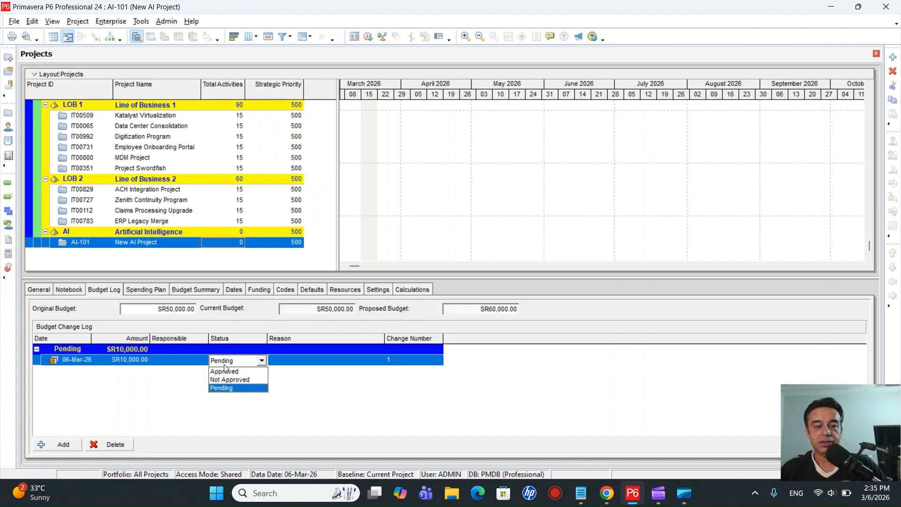
{"action": "left_click", "coordinate": [225, 371]}
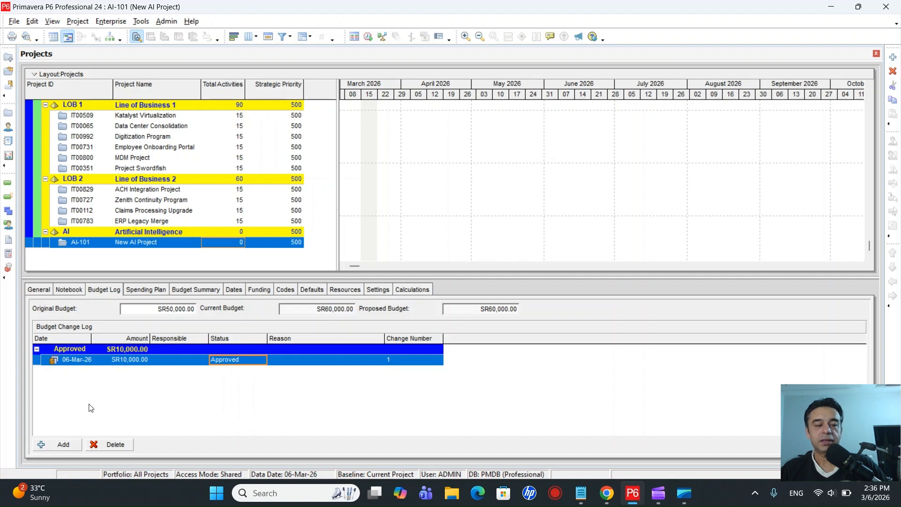
Add a second budget change with the status Pending and an amount of 5000.
{"action": "left_click", "coordinate": [54, 446]}
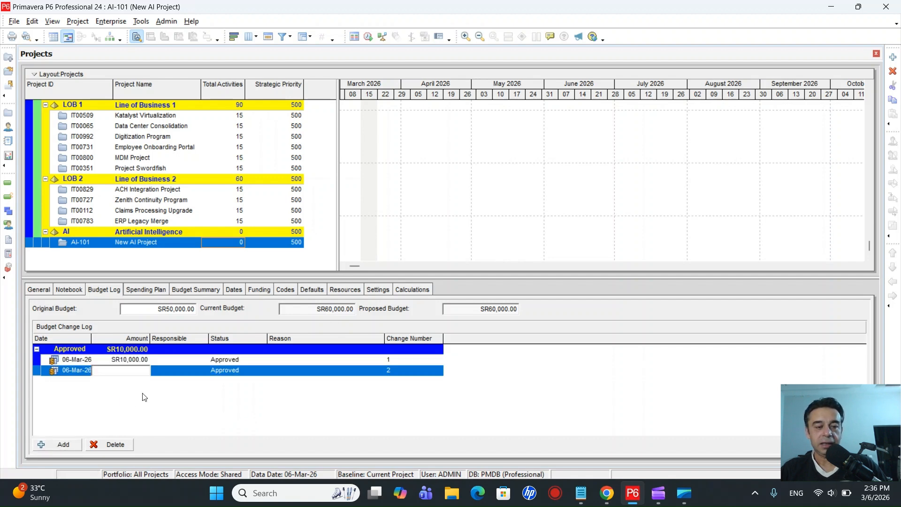
{"action": "left_click", "coordinate": [230, 371]}
{"action": "left_click", "coordinate": [229, 371]}
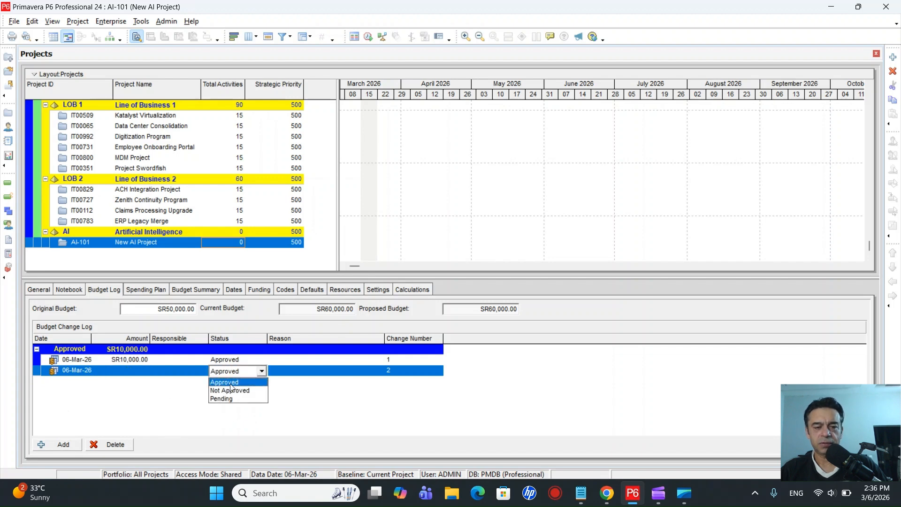
{"action": "left_click", "coordinate": [218, 400]}
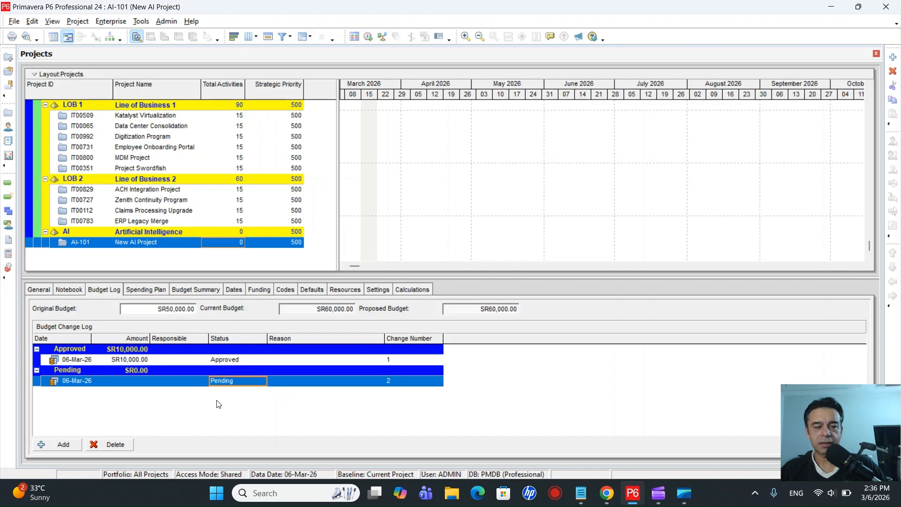
{"action": "left_click", "coordinate": [129, 382]}
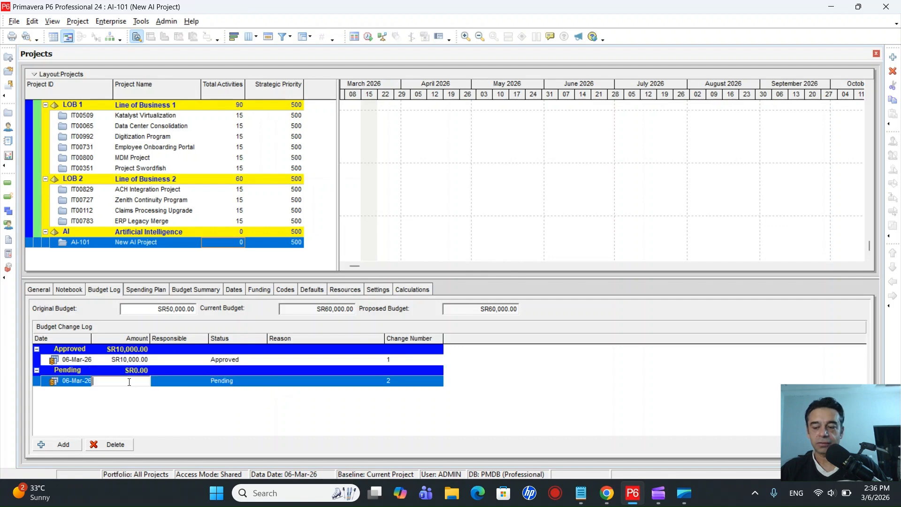
{"action": "type", "text": "5000"}
{"action": "key", "text": "Return"}
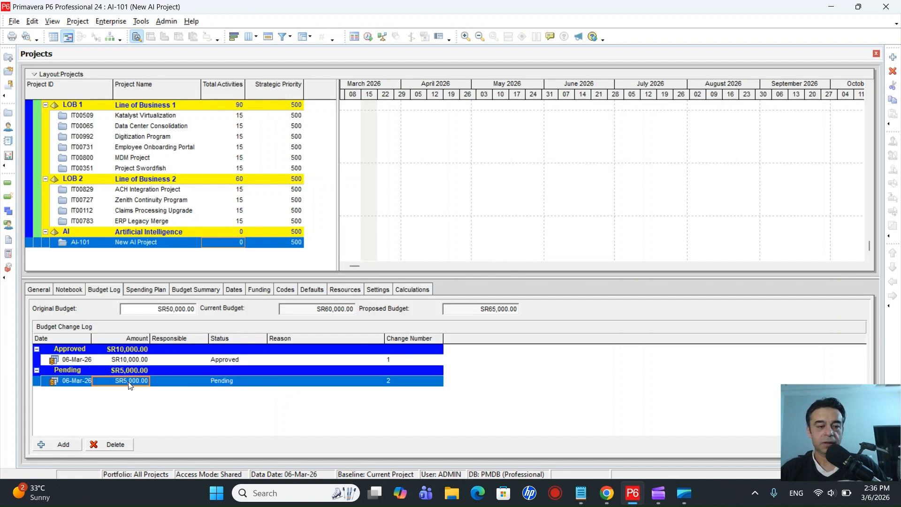
Change the second budget change's amount to -5000 and set its status to Approved.
{"action": "left_click", "coordinate": [129, 381]}
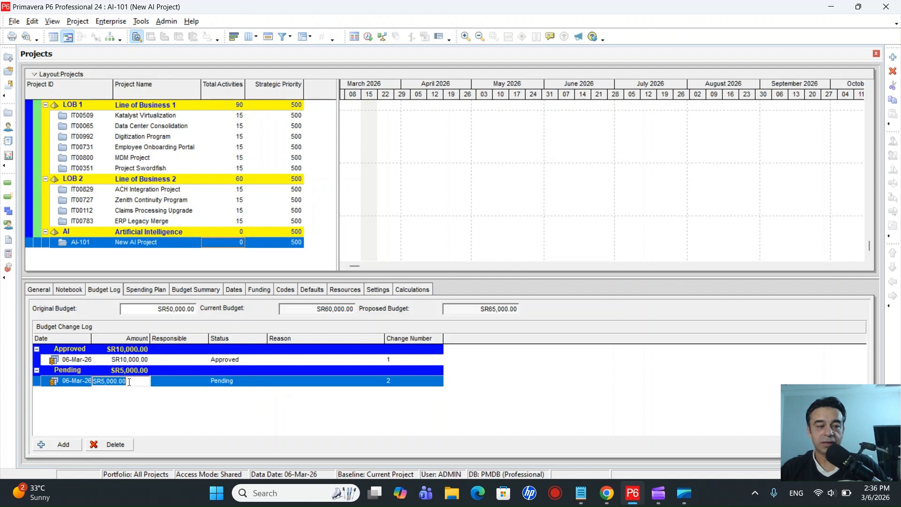
{"action": "type", "text": "-5000"}
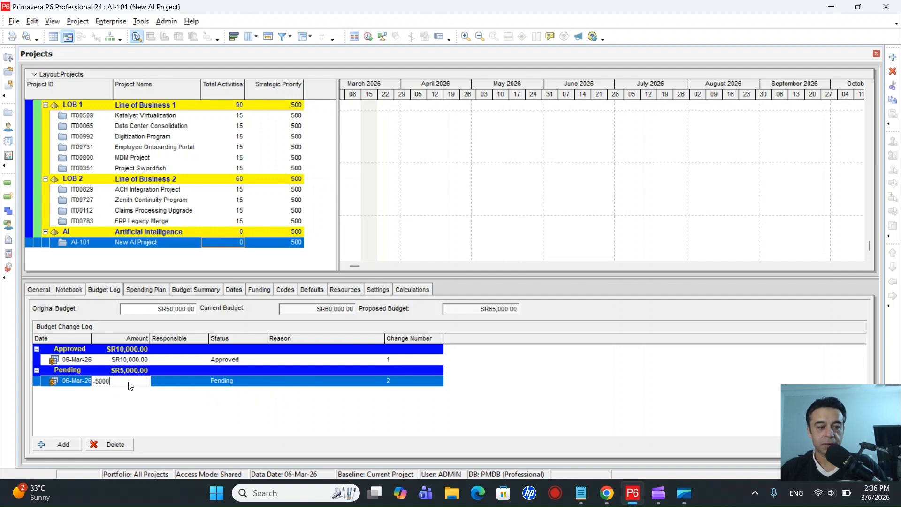
{"action": "key", "text": "Return"}
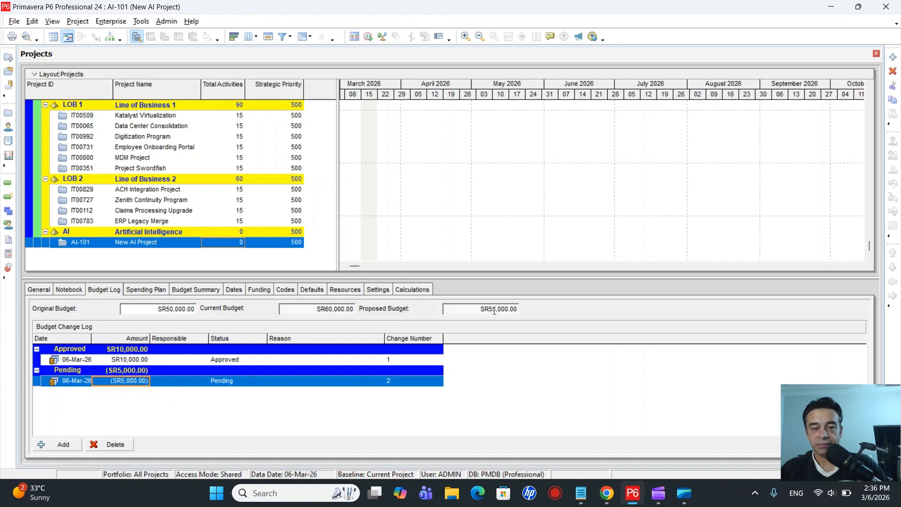
{"action": "left_click", "coordinate": [236, 384]}
{"action": "left_click", "coordinate": [237, 384]}
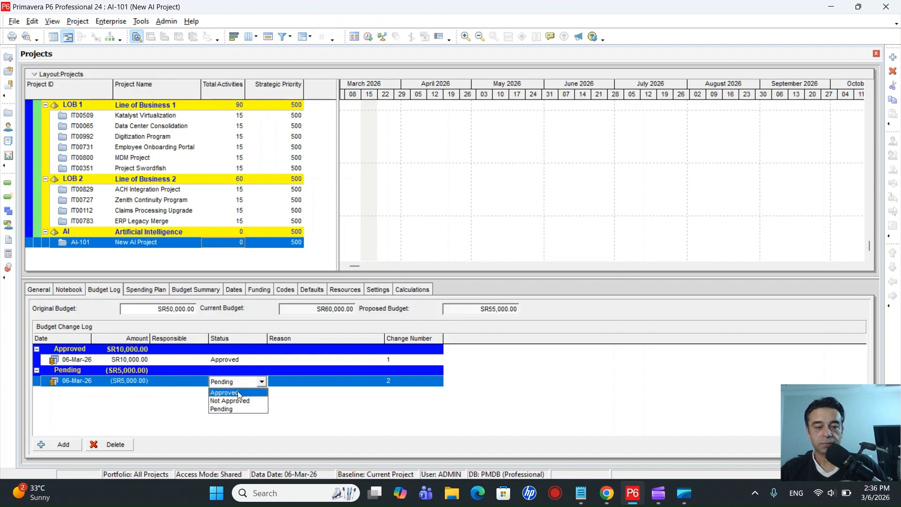
{"action": "left_click", "coordinate": [238, 393]}
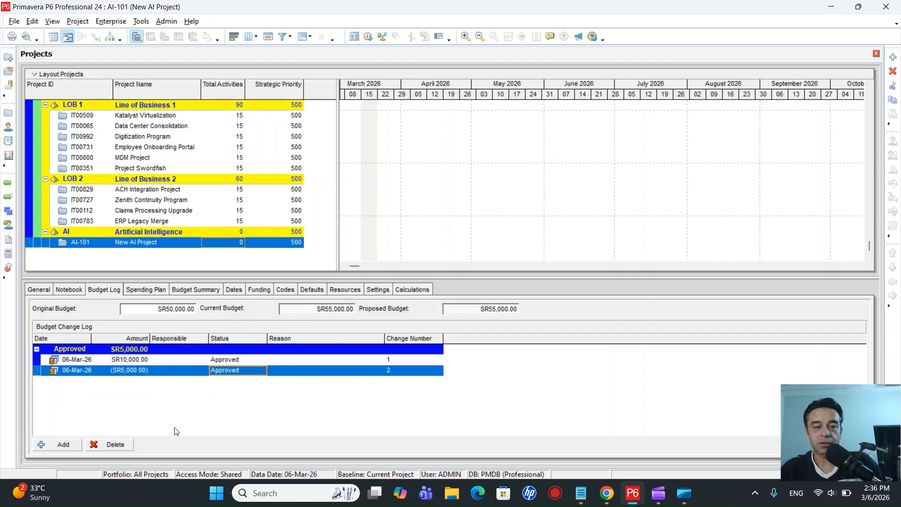
Review the project's spending plan and budget summary, and set its anticipated start date to 01-Apr-26.
{"action": "left_click", "coordinate": [144, 290]}
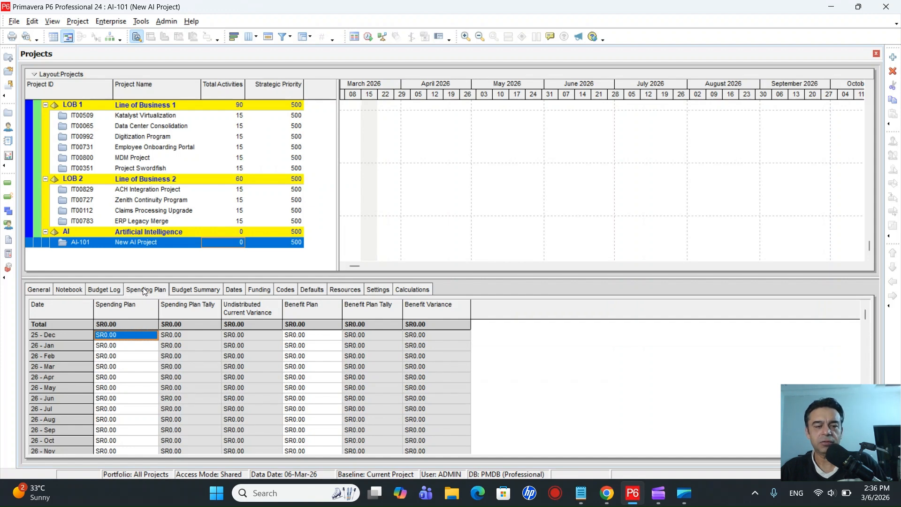
{"action": "left_click", "coordinate": [199, 288]}
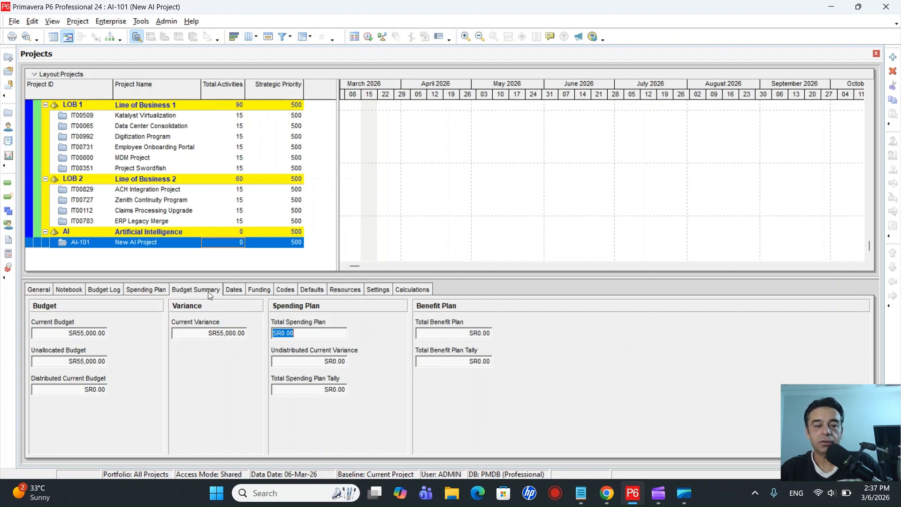
{"action": "left_click", "coordinate": [233, 290]}
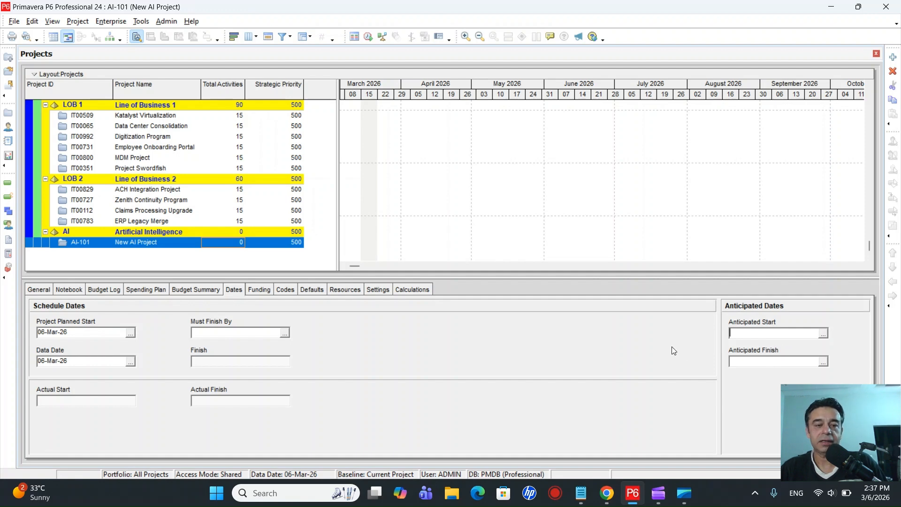
{"action": "left_click", "coordinate": [822, 335]}
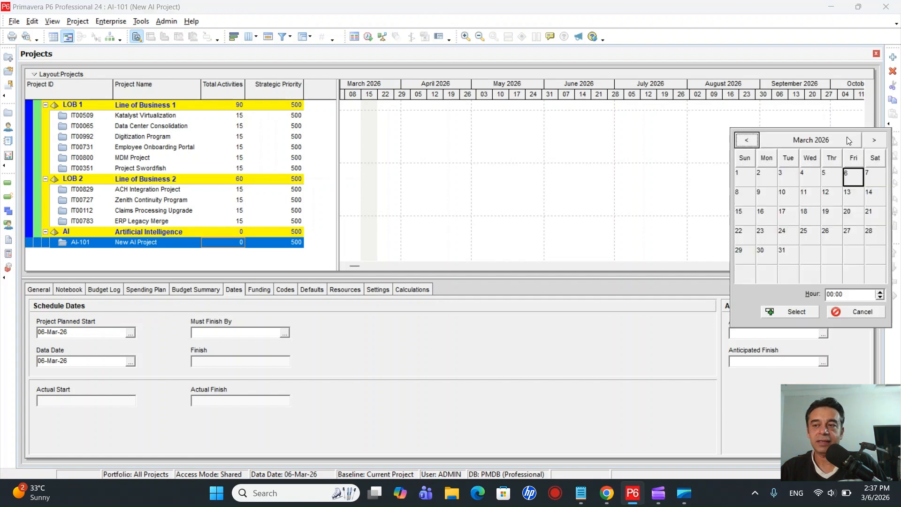
{"action": "left_click", "coordinate": [875, 141]}
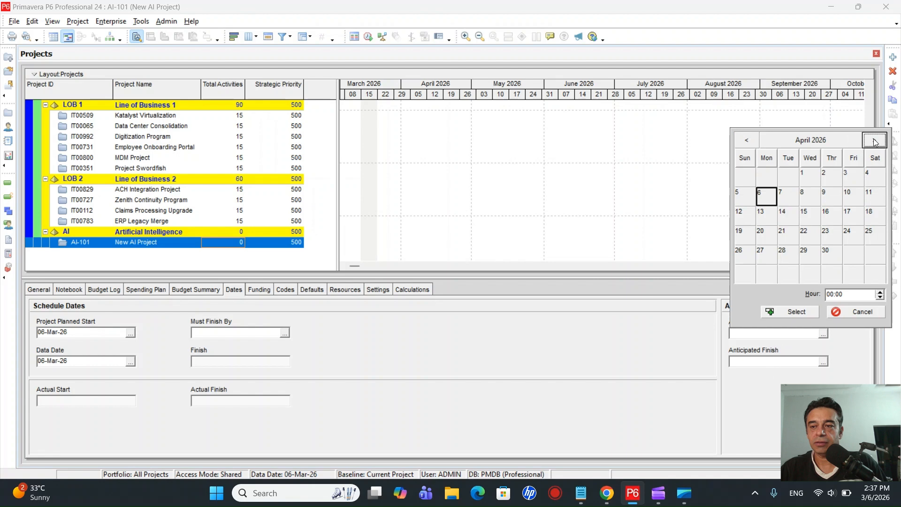
{"action": "left_click", "coordinate": [807, 174]}
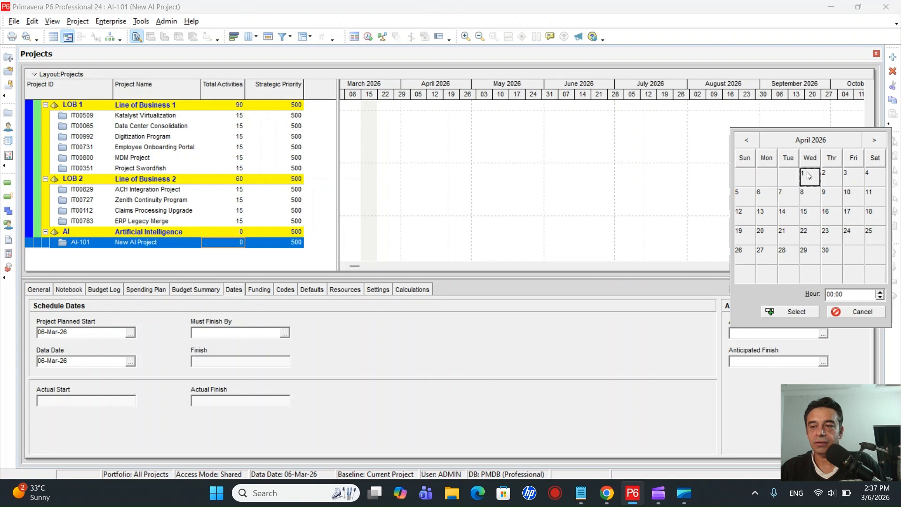
{"action": "left_click", "coordinate": [776, 312]}
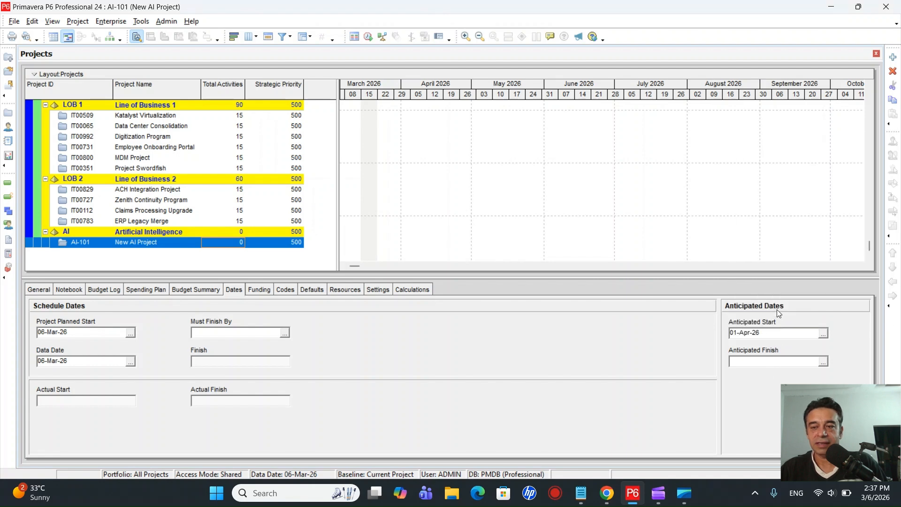
Set the project's anticipated finish date to 30-Apr-26.
{"action": "left_click", "coordinate": [823, 361]}
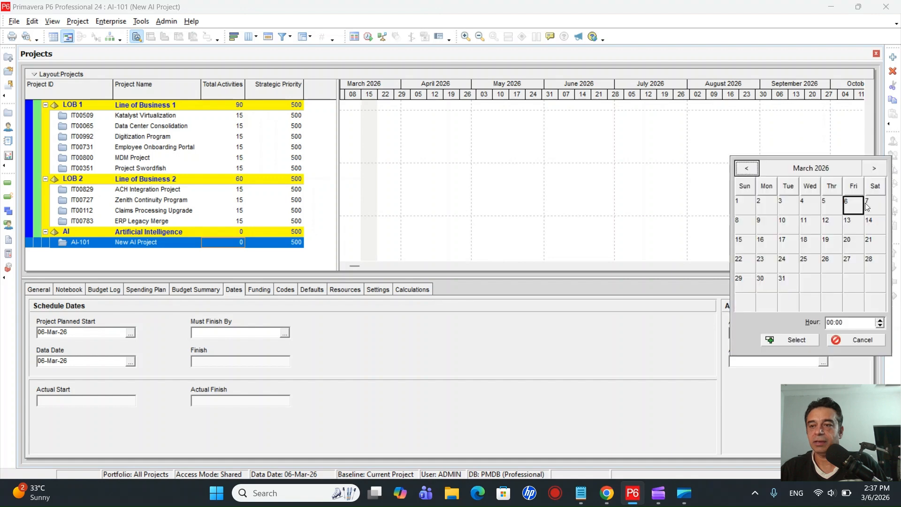
{"action": "left_click", "coordinate": [875, 168]}
{"action": "left_click", "coordinate": [824, 280]}
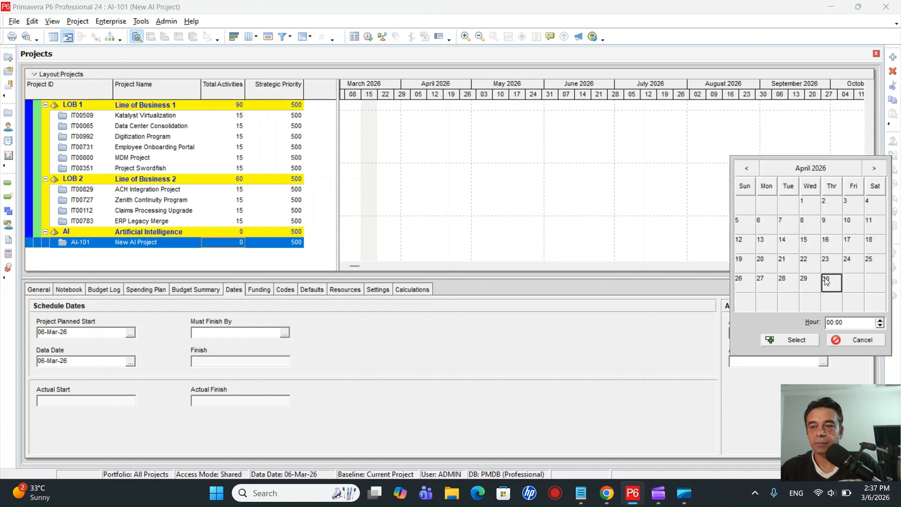
{"action": "left_click", "coordinate": [790, 340]}
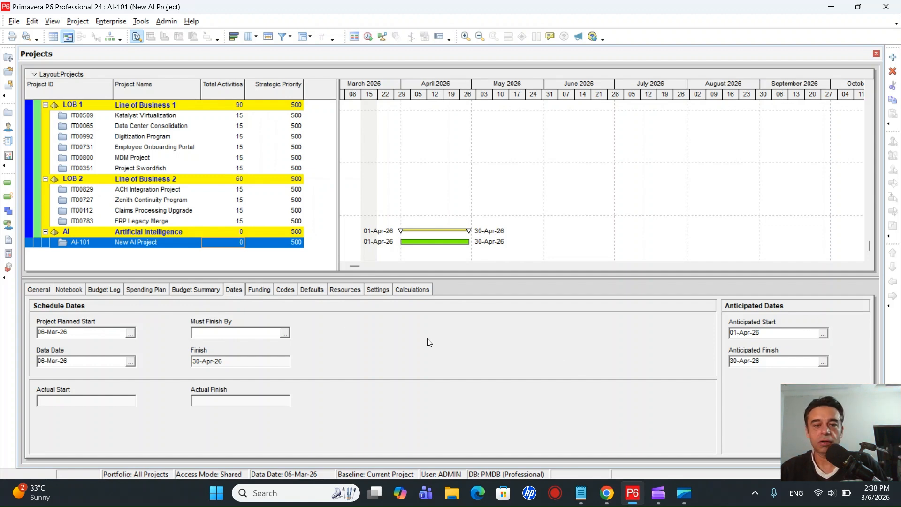
Examine the funding sources that can be assigned to the project, and close the list without assigning one.
{"action": "left_click", "coordinate": [263, 288]}
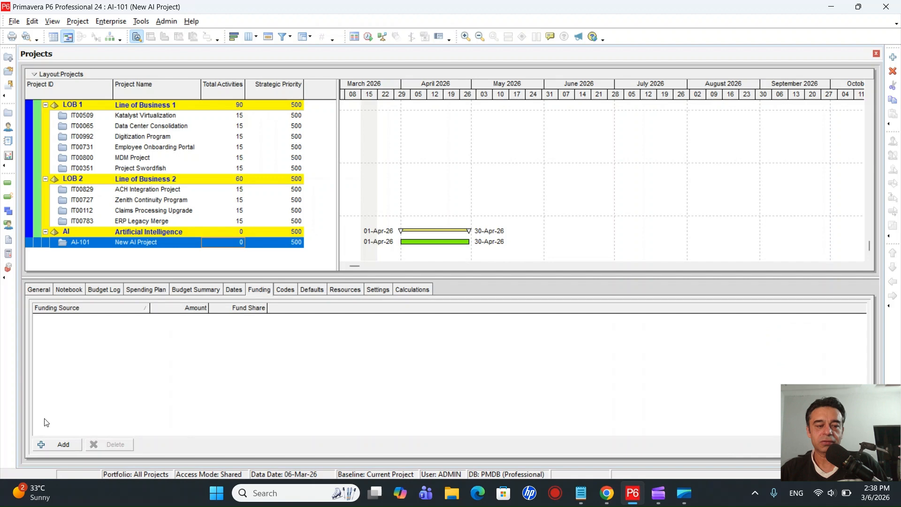
{"action": "left_click", "coordinate": [54, 443]}
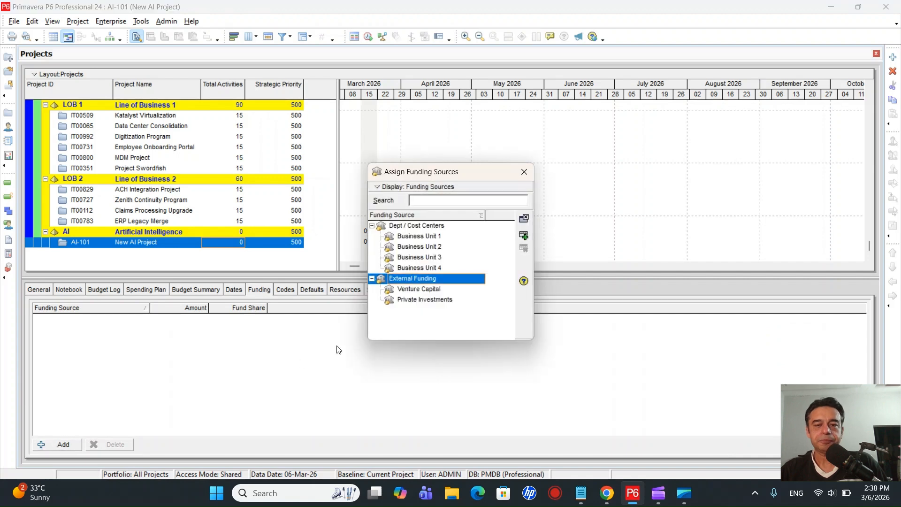
{"action": "left_click", "coordinate": [431, 247]}
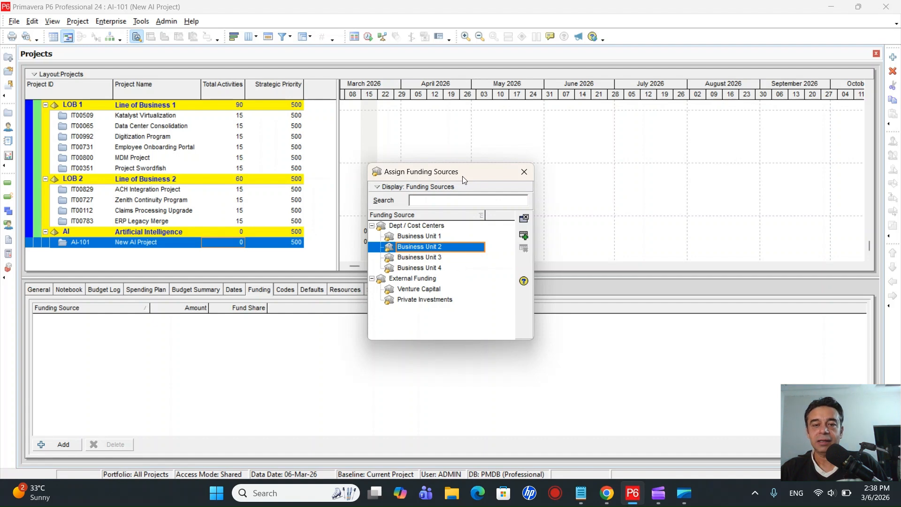
{"action": "left_click", "coordinate": [524, 173]}
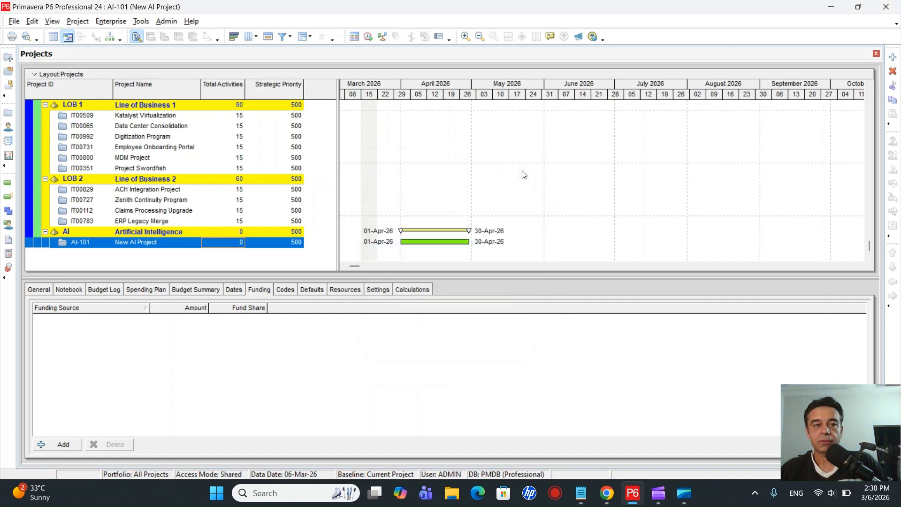
Add a top-level funding source named Bank Loan to the enterprise funding sources.
{"action": "left_click", "coordinate": [112, 23]}
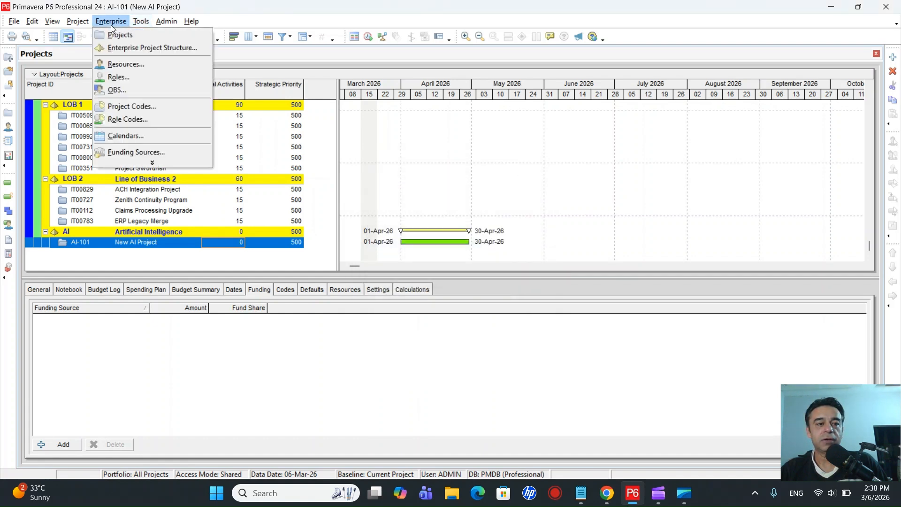
{"action": "left_click", "coordinate": [136, 155]}
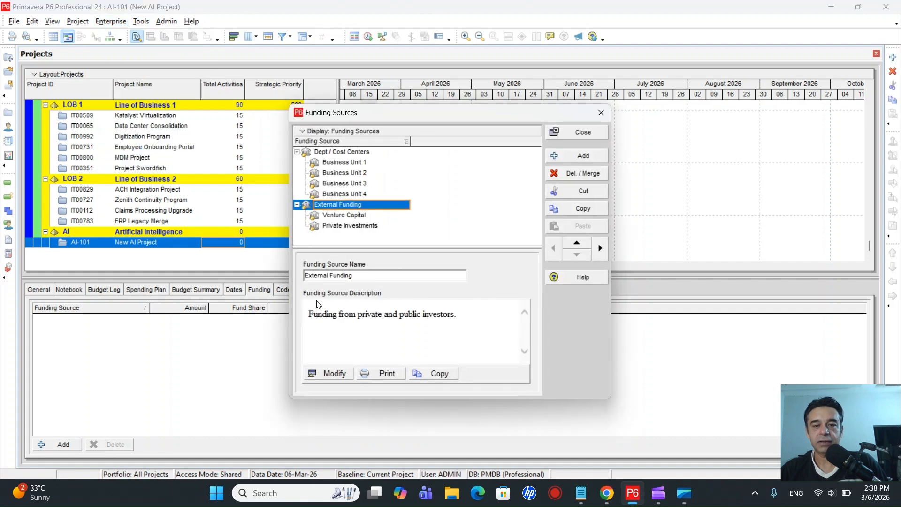
{"action": "left_click", "coordinate": [570, 157]}
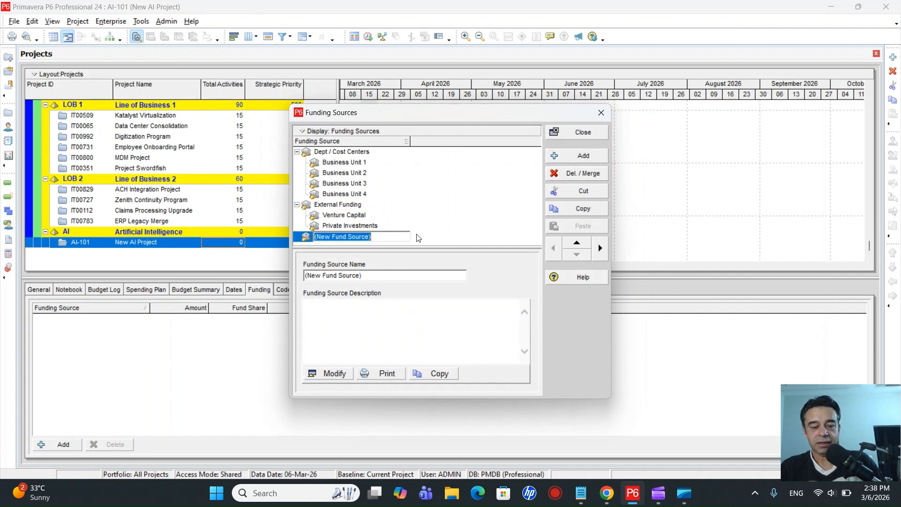
{"action": "type", "text": "Bank L"}
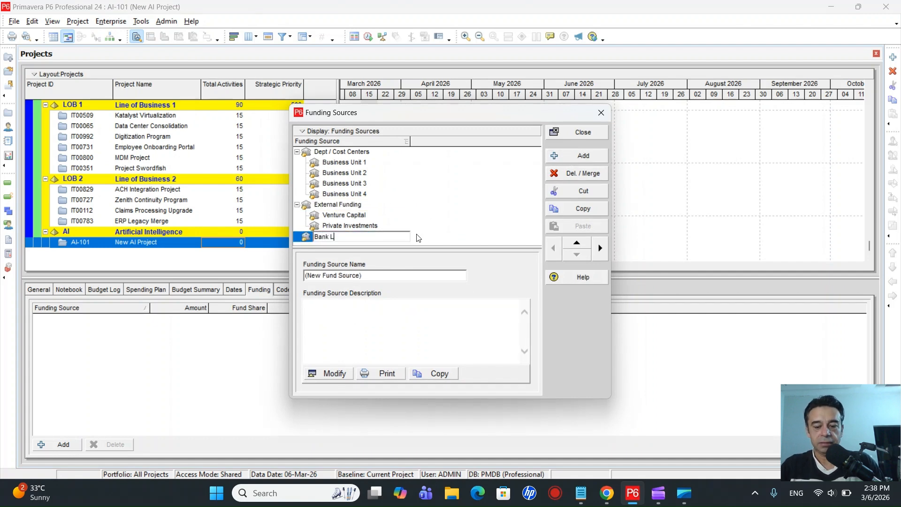
{"action": "type", "text": "oan"}
{"action": "key", "text": "Return"}
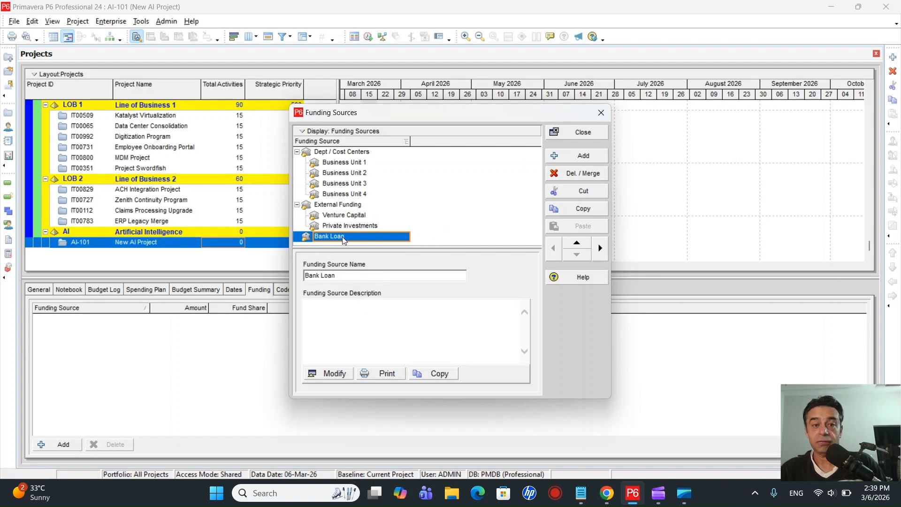
{"action": "left_click", "coordinate": [565, 132]}
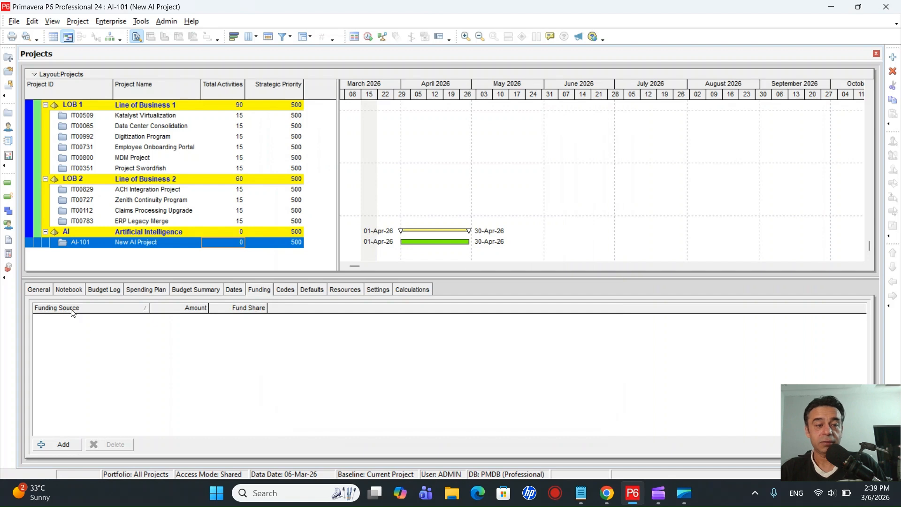
Assign the Bank Loan funding source to the project with an amount of 20000.
{"action": "left_click", "coordinate": [64, 445]}
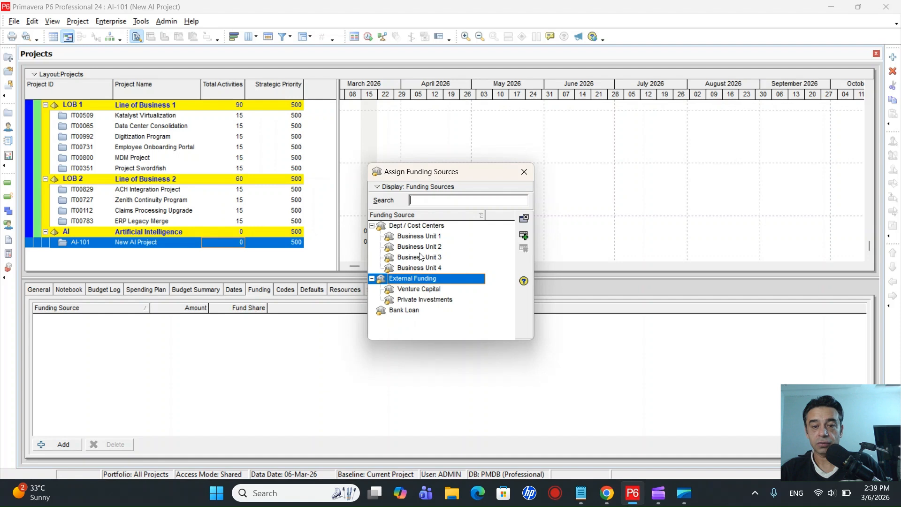
{"action": "double_click", "coordinate": [403, 311]}
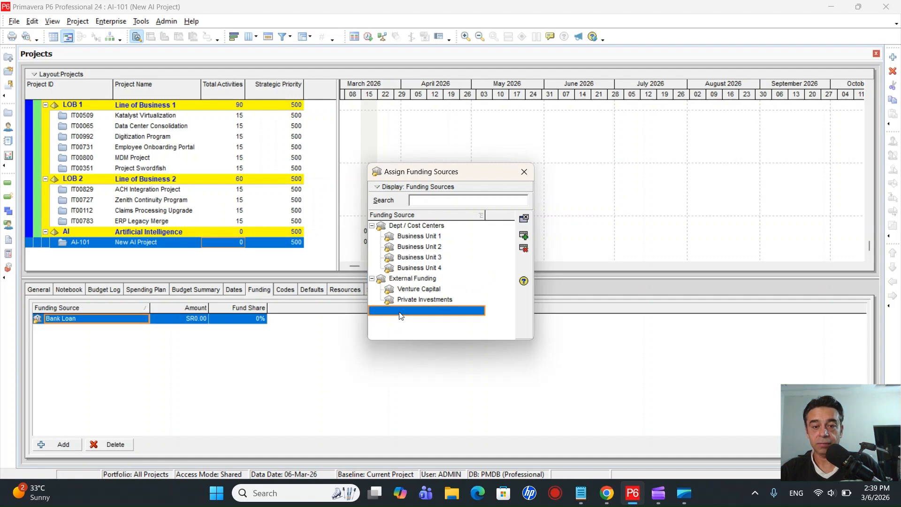
{"action": "left_click", "coordinate": [523, 172]}
{"action": "left_click", "coordinate": [192, 321]}
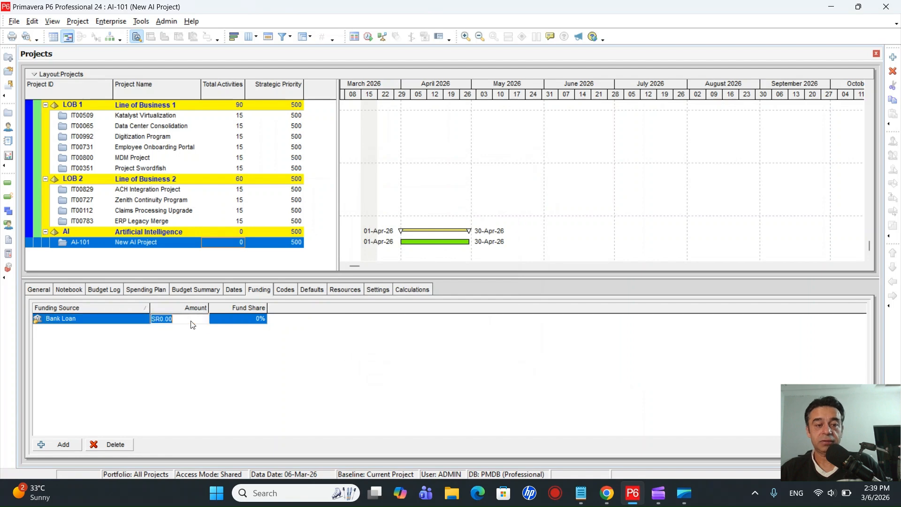
{"action": "type", "text": "20000"}
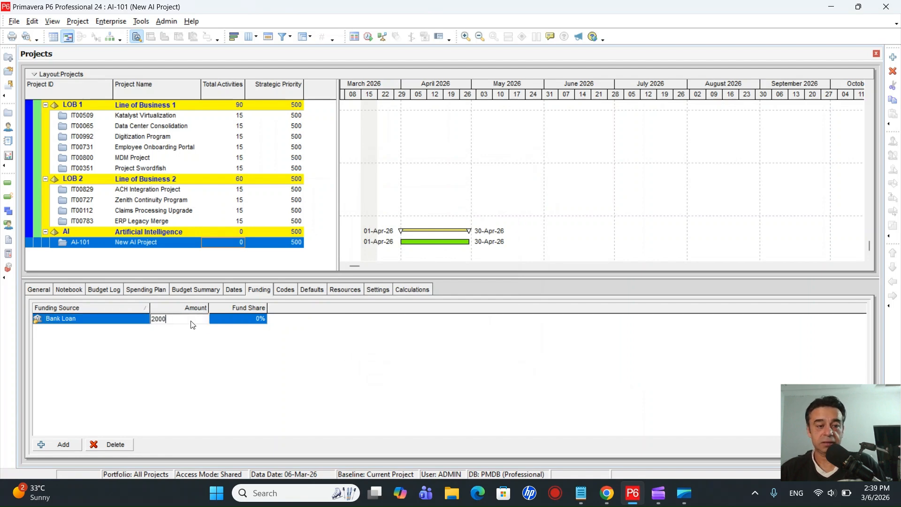
{"action": "key", "text": "Return"}
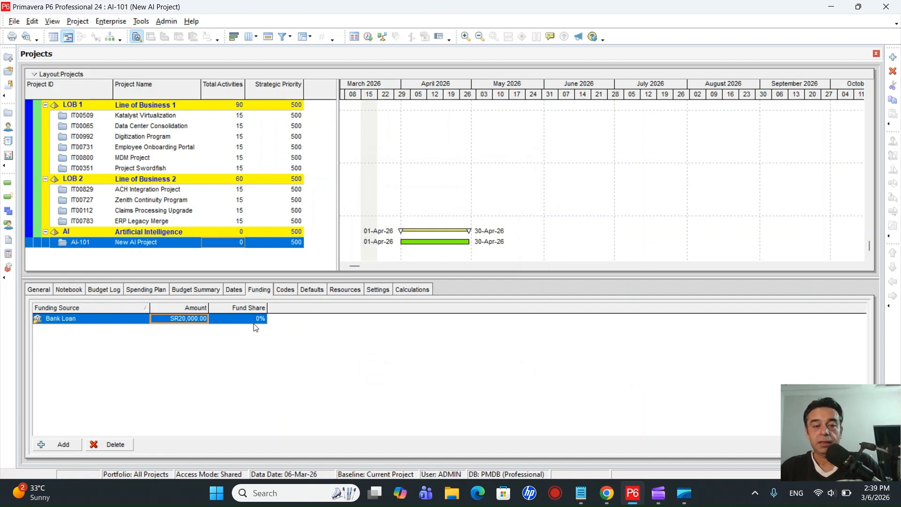
Assign the project codes Priority 2 High and Financial Rating 2 NPV $100K to $500K to the project.
{"action": "left_click", "coordinate": [281, 290]}
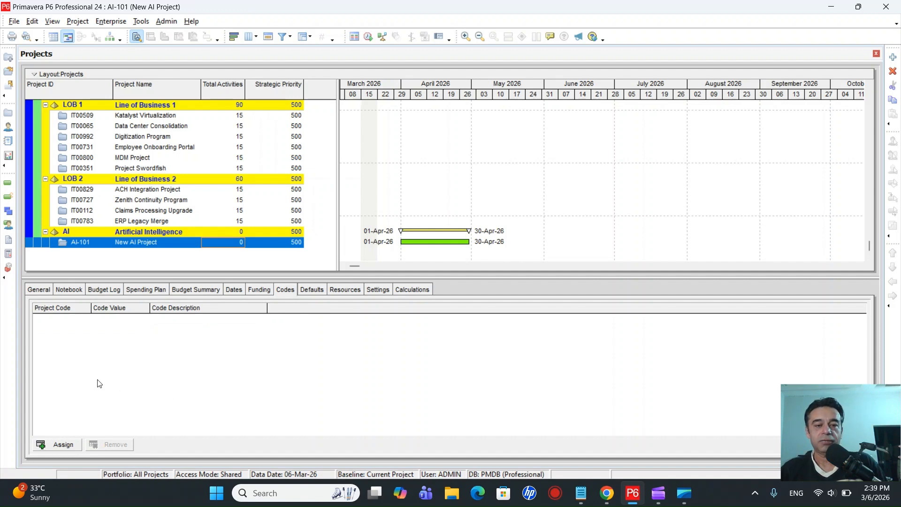
{"action": "left_click", "coordinate": [55, 446]}
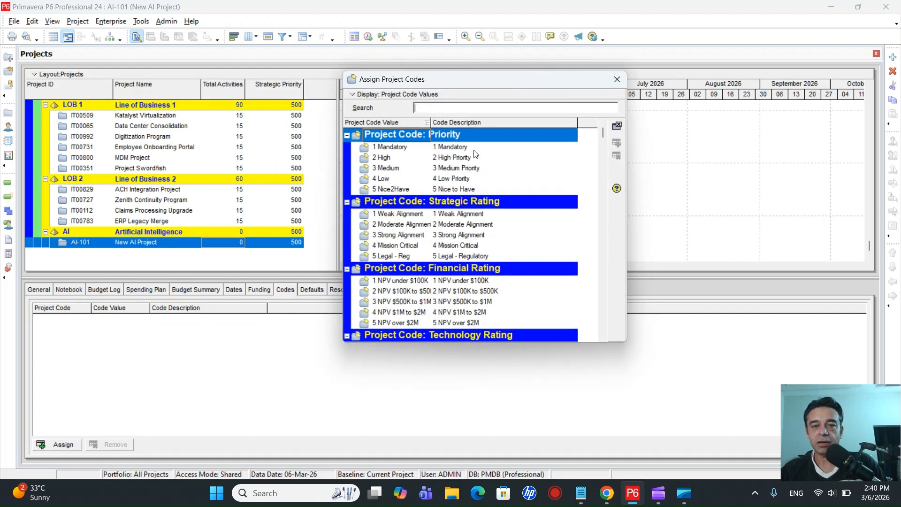
{"action": "double_click", "coordinate": [442, 161]}
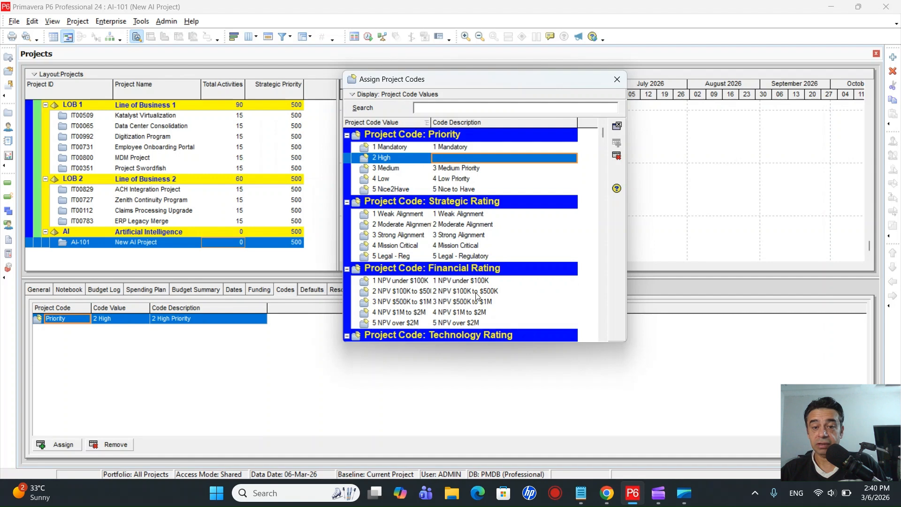
{"action": "left_click", "coordinate": [447, 294]}
{"action": "double_click", "coordinate": [448, 292]}
Assign the third value of the Project Manager code to the project.
{"action": "scroll", "coordinate": [447, 295], "scroll_direction": "down", "scroll_amount": 10}
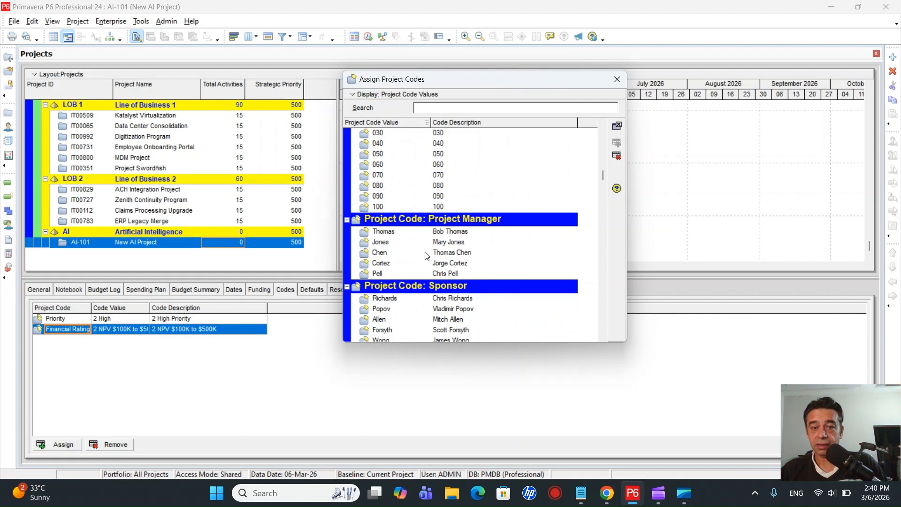
{"action": "double_click", "coordinate": [445, 254]}
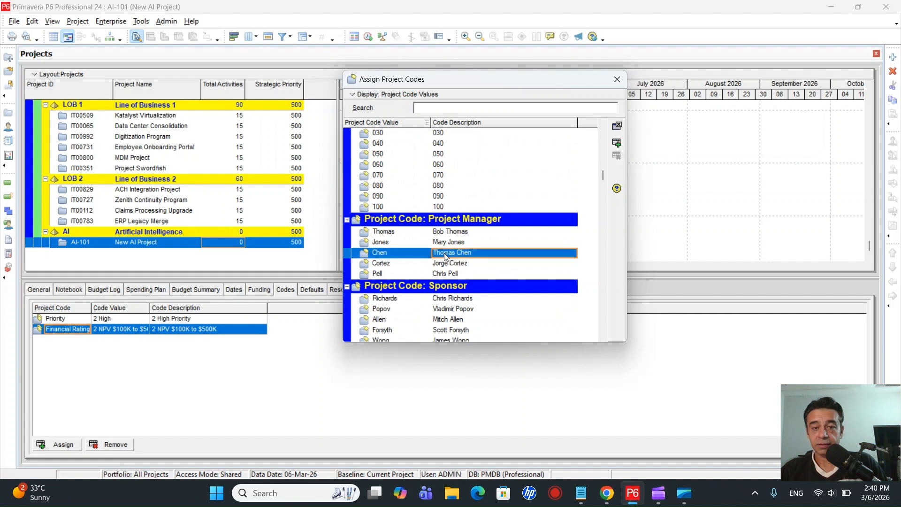
Examine the remaining project codes and their values that can be assigned, from Sponsor through Business Process, and close the list.
{"action": "scroll", "coordinate": [445, 256], "scroll_direction": "down", "scroll_amount": 6}
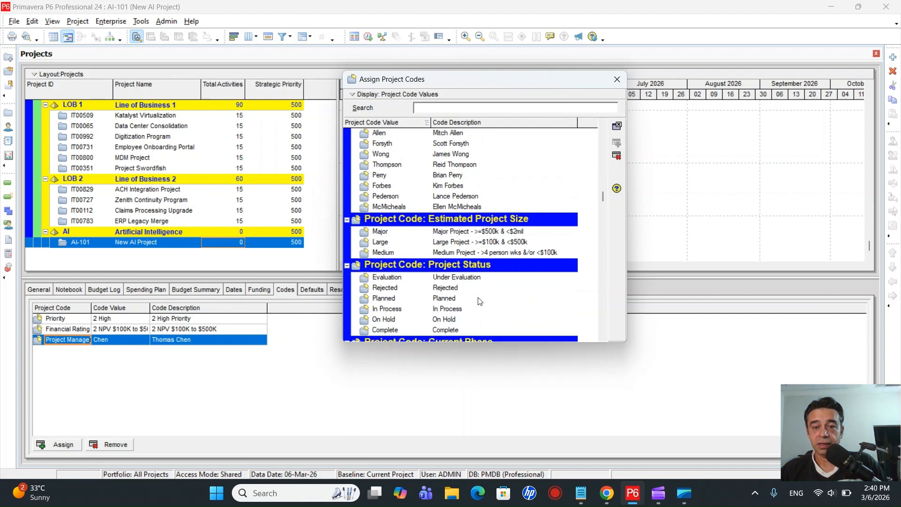
{"action": "scroll", "coordinate": [479, 300], "scroll_direction": "down", "scroll_amount": 10}
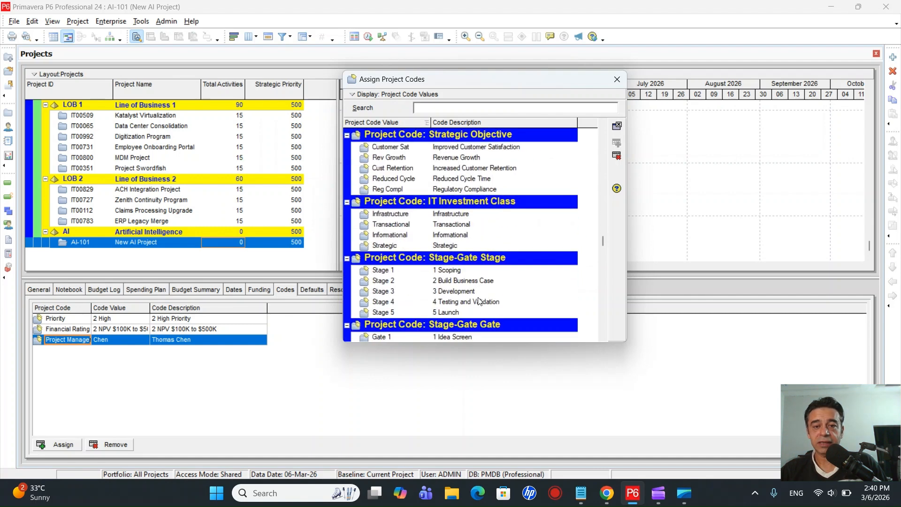
{"action": "scroll", "coordinate": [479, 300], "scroll_direction": "down", "scroll_amount": 12}
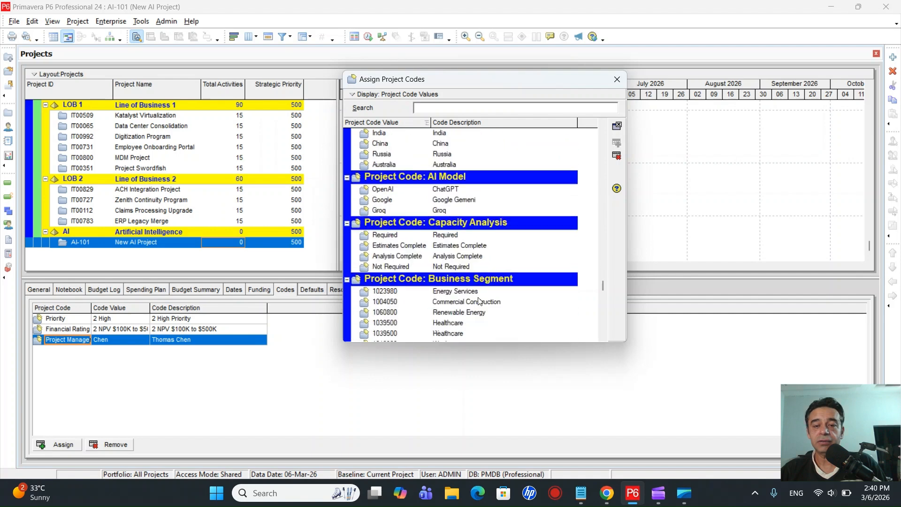
{"action": "scroll", "coordinate": [479, 300], "scroll_direction": "down", "scroll_amount": 5}
{"action": "scroll", "coordinate": [478, 301], "scroll_direction": "up", "scroll_amount": 7}
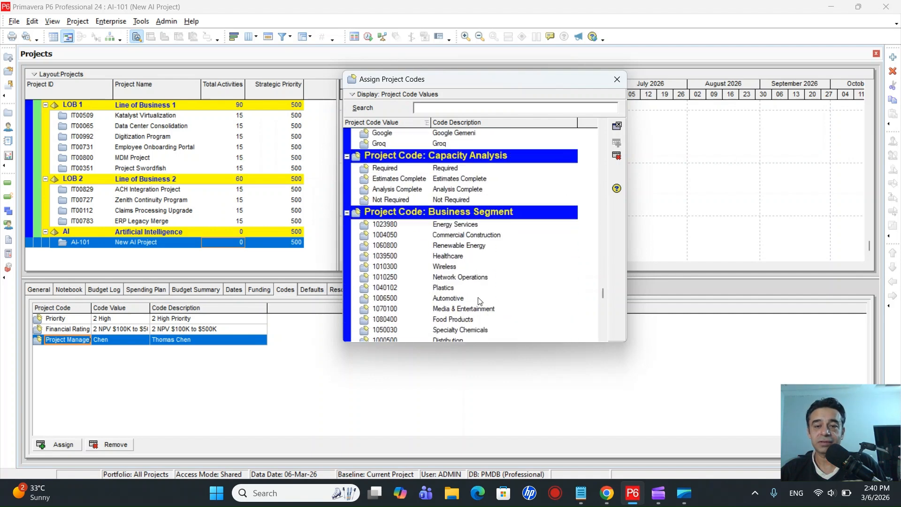
{"action": "scroll", "coordinate": [479, 301], "scroll_direction": "down", "scroll_amount": 3}
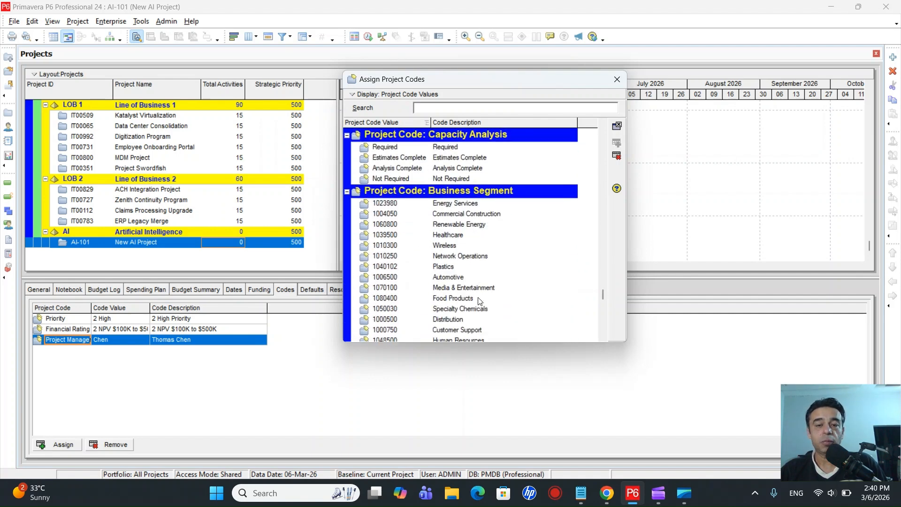
{"action": "scroll", "coordinate": [480, 301], "scroll_direction": "down", "scroll_amount": 10}
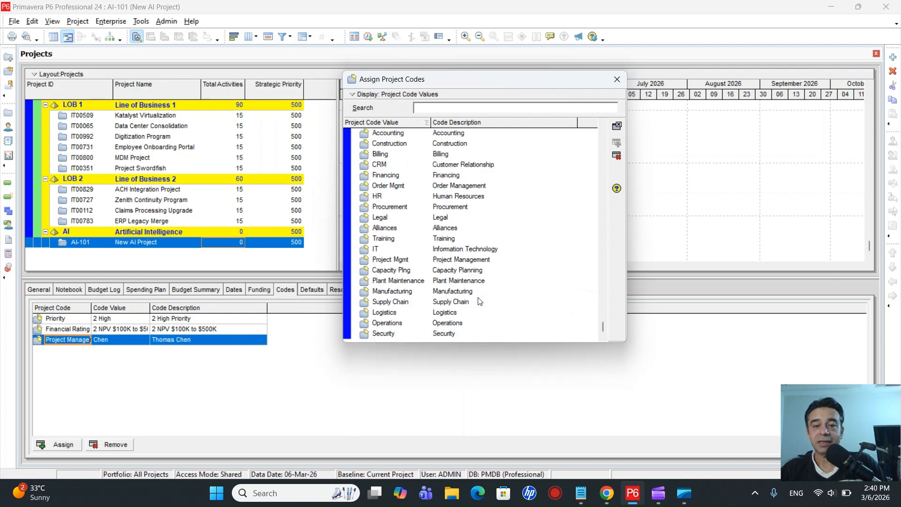
{"action": "scroll", "coordinate": [480, 301], "scroll_direction": "up", "scroll_amount": 10}
{"action": "scroll", "coordinate": [480, 301], "scroll_direction": "down", "scroll_amount": 9}
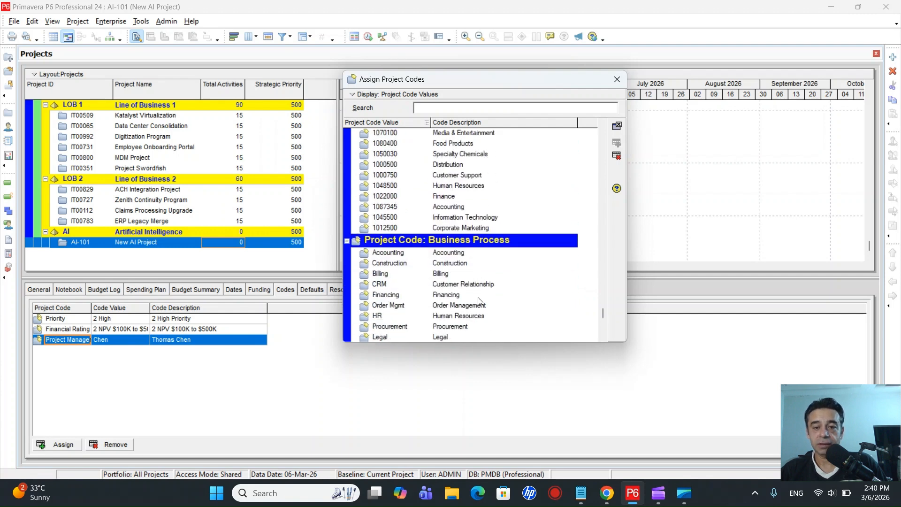
{"action": "scroll", "coordinate": [480, 301], "scroll_direction": "down", "scroll_amount": 2}
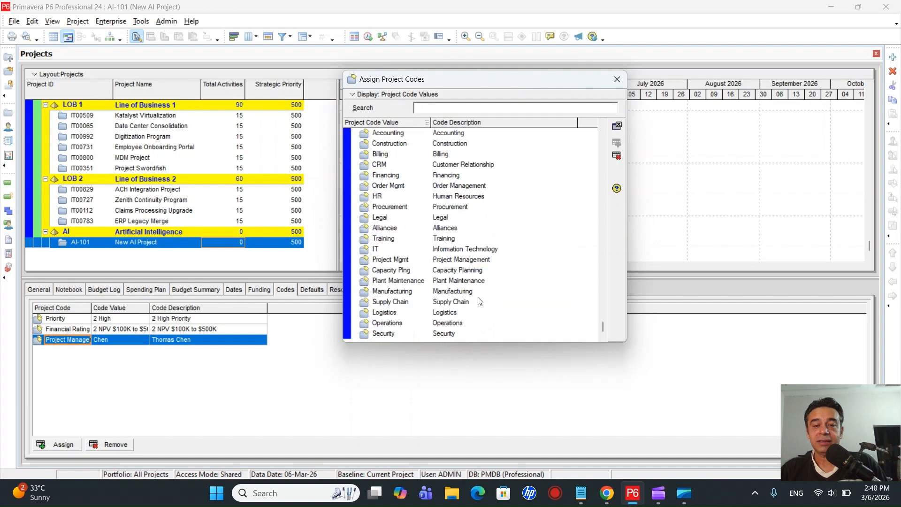
{"action": "scroll", "coordinate": [480, 301], "scroll_direction": "up", "scroll_amount": 5}
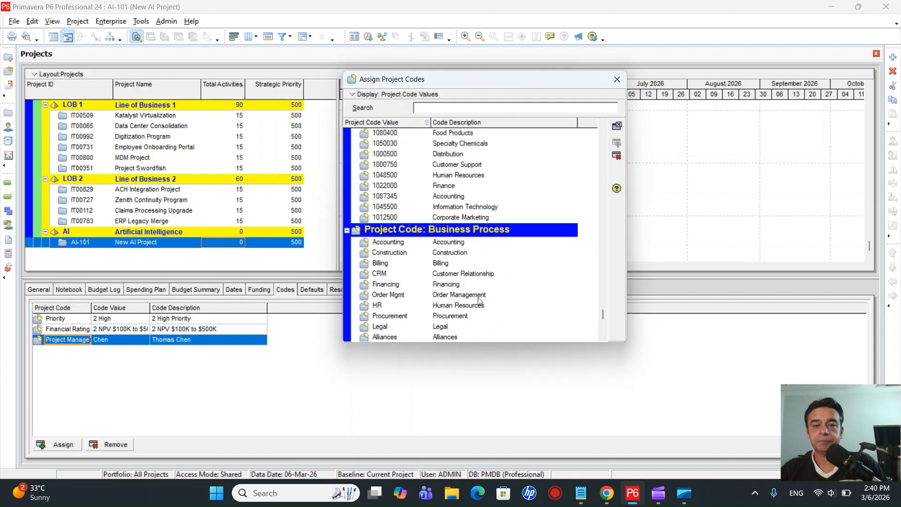
{"action": "scroll", "coordinate": [480, 300], "scroll_direction": "up", "scroll_amount": 7}
{"action": "scroll", "coordinate": [480, 301], "scroll_direction": "up", "scroll_amount": 8}
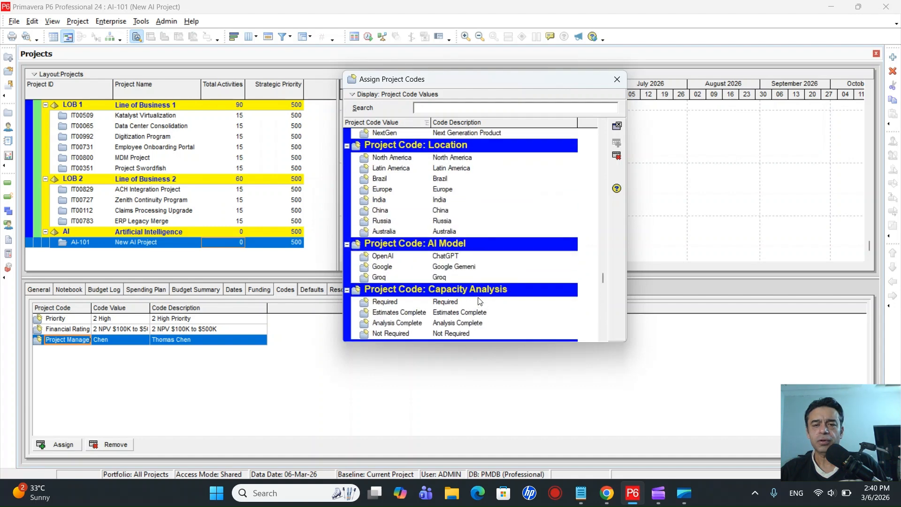
{"action": "scroll", "coordinate": [480, 300], "scroll_direction": "up", "scroll_amount": 20}
{"action": "scroll", "coordinate": [479, 301], "scroll_direction": "up", "scroll_amount": 10}
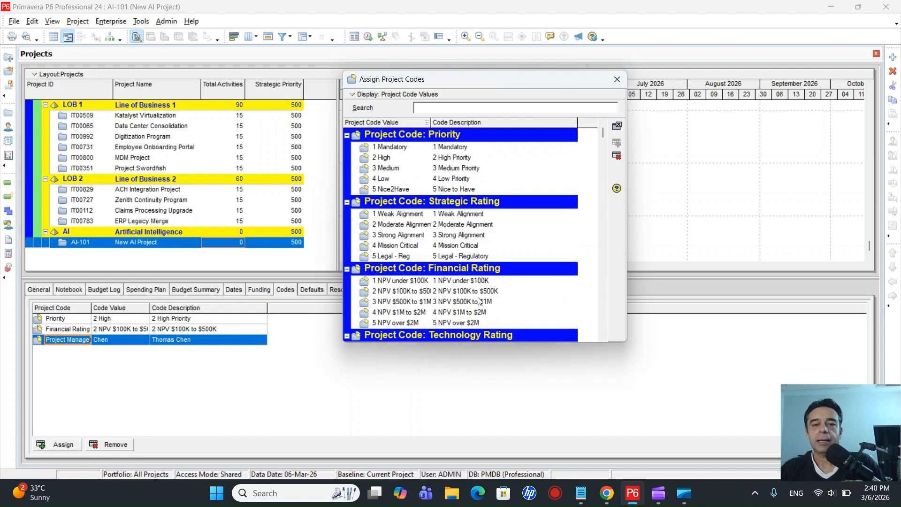
{"action": "scroll", "coordinate": [479, 301], "scroll_direction": "down", "scroll_amount": 20}
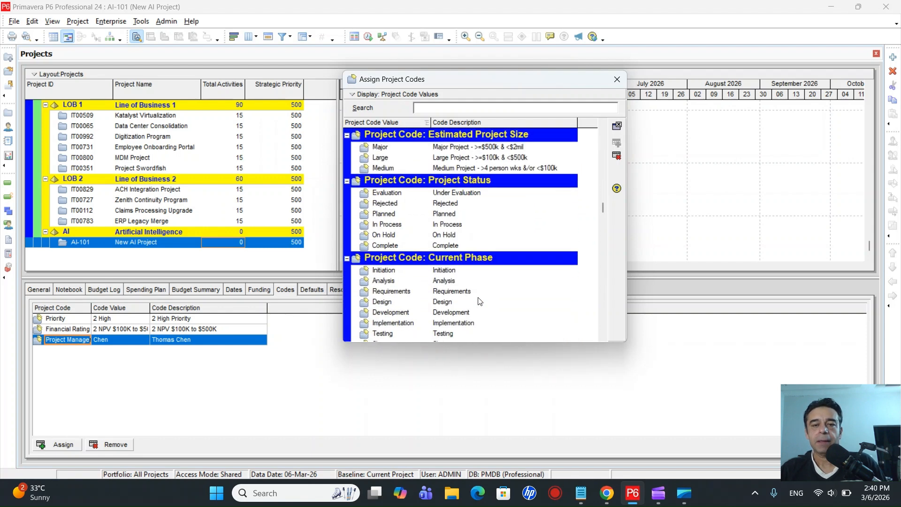
{"action": "scroll", "coordinate": [480, 301], "scroll_direction": "down", "scroll_amount": 20}
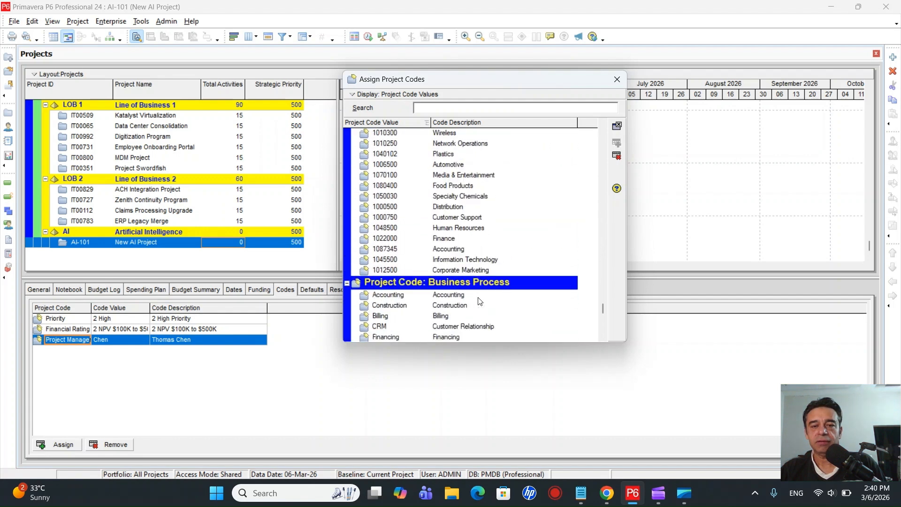
{"action": "scroll", "coordinate": [480, 301], "scroll_direction": "down", "scroll_amount": 5}
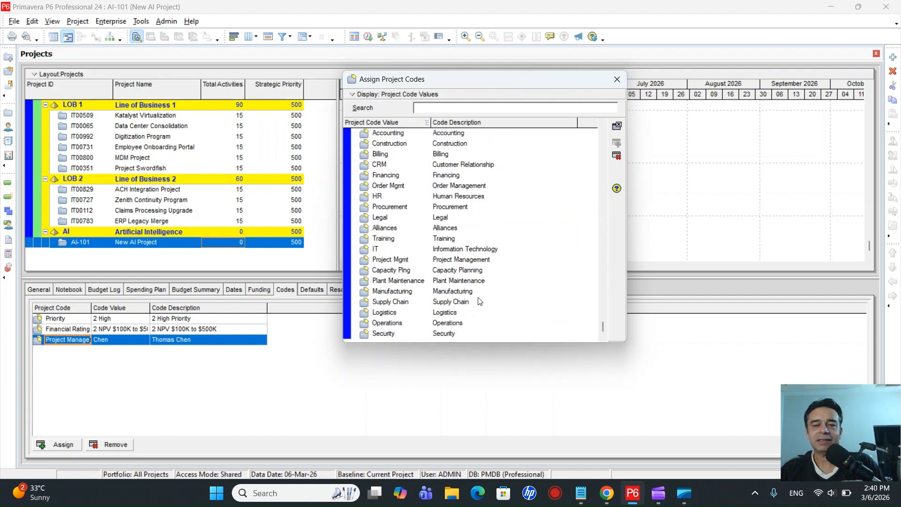
{"action": "scroll", "coordinate": [480, 301], "scroll_direction": "up", "scroll_amount": 4}
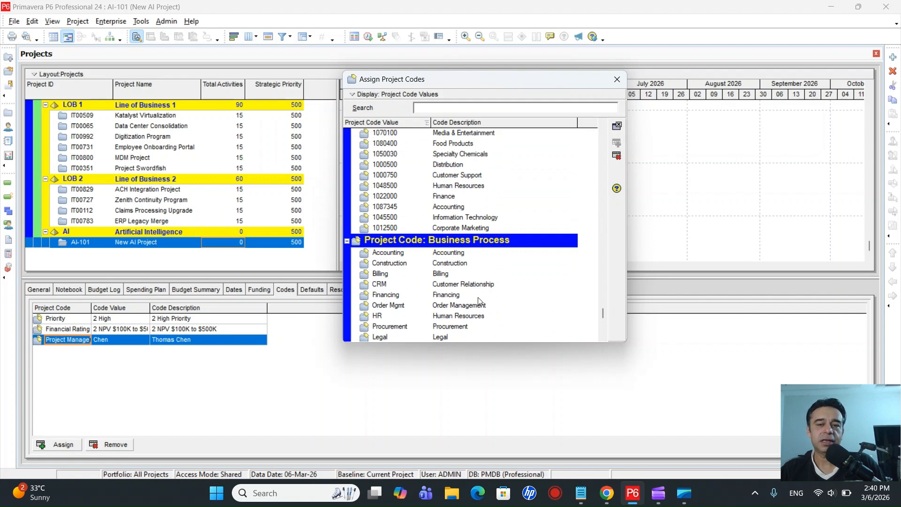
{"action": "scroll", "coordinate": [480, 301], "scroll_direction": "up", "scroll_amount": 8}
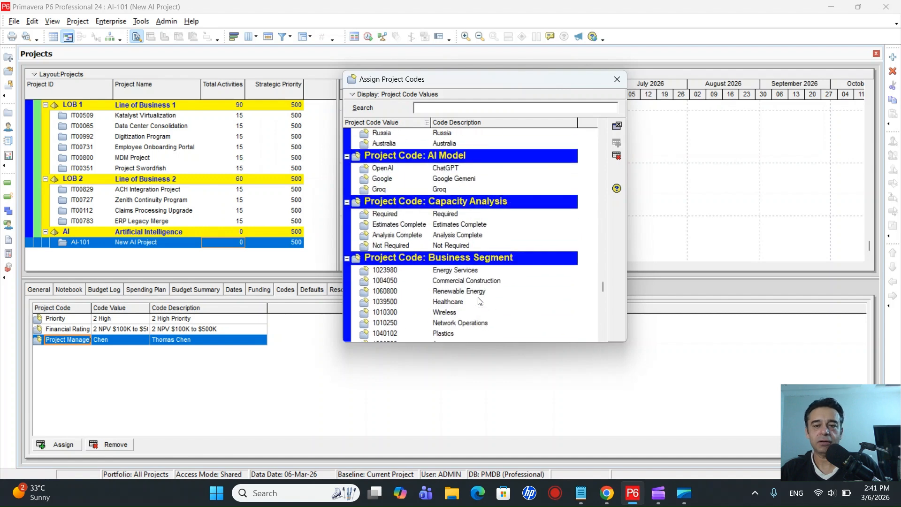
{"action": "scroll", "coordinate": [480, 301], "scroll_direction": "up", "scroll_amount": 5}
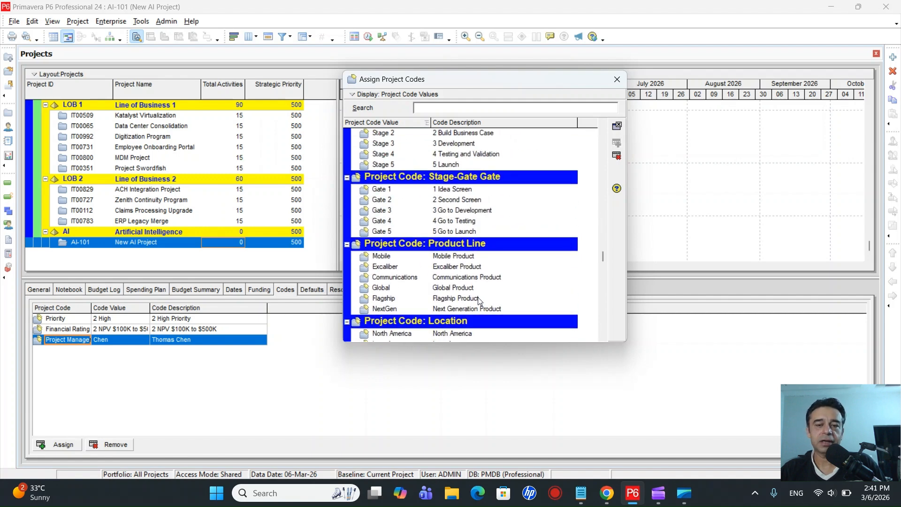
{"action": "scroll", "coordinate": [480, 301], "scroll_direction": "up", "scroll_amount": 4}
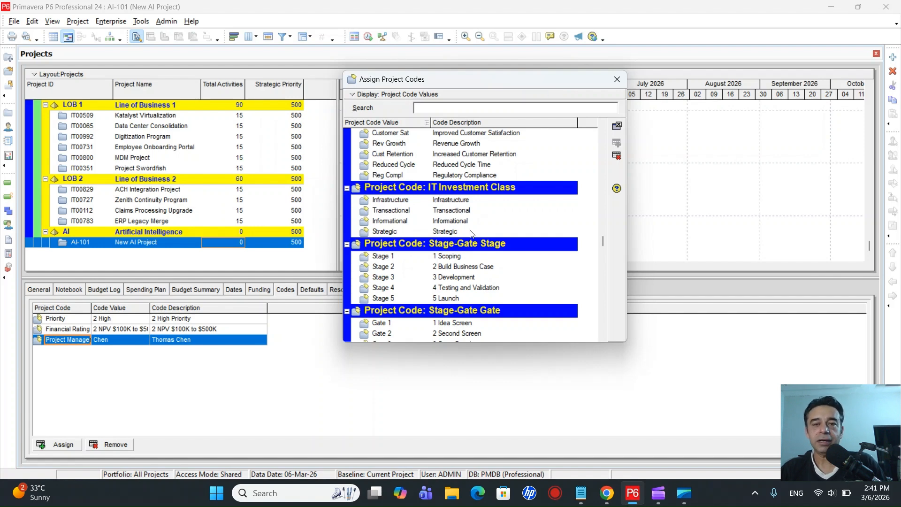
{"action": "left_click", "coordinate": [613, 80]}
Open the enterprise project codes and review the values defined for the Priority code.
{"action": "left_click", "coordinate": [142, 21]}
{"action": "left_click", "coordinate": [114, 21]}
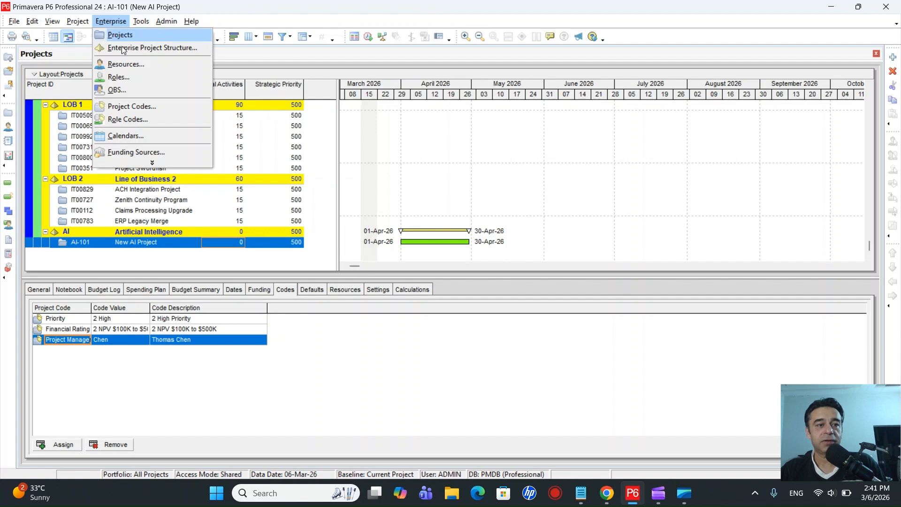
{"action": "left_click", "coordinate": [137, 109]}
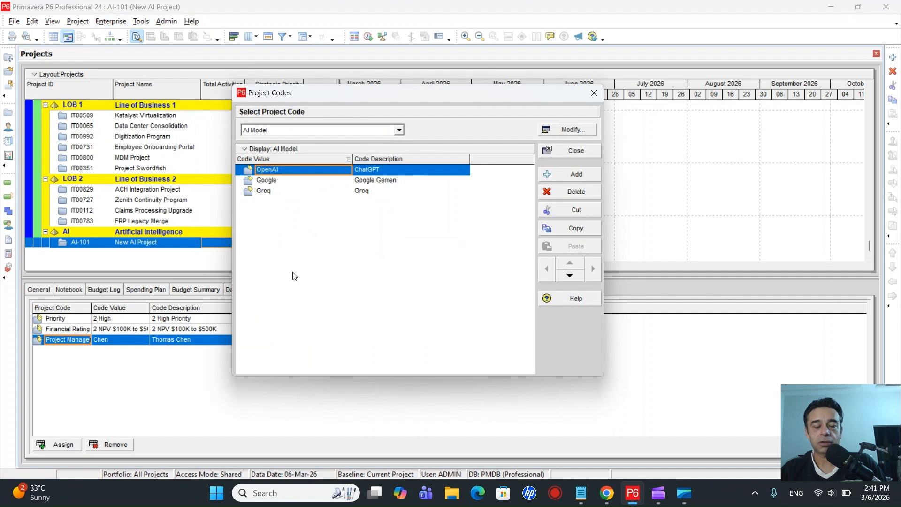
{"action": "left_click", "coordinate": [398, 130]}
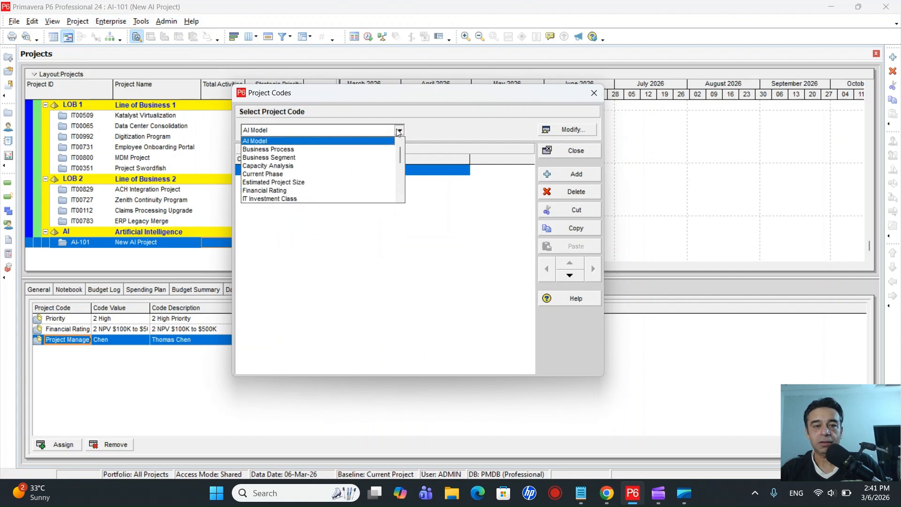
{"action": "scroll", "coordinate": [340, 177], "scroll_direction": "down", "scroll_amount": 3}
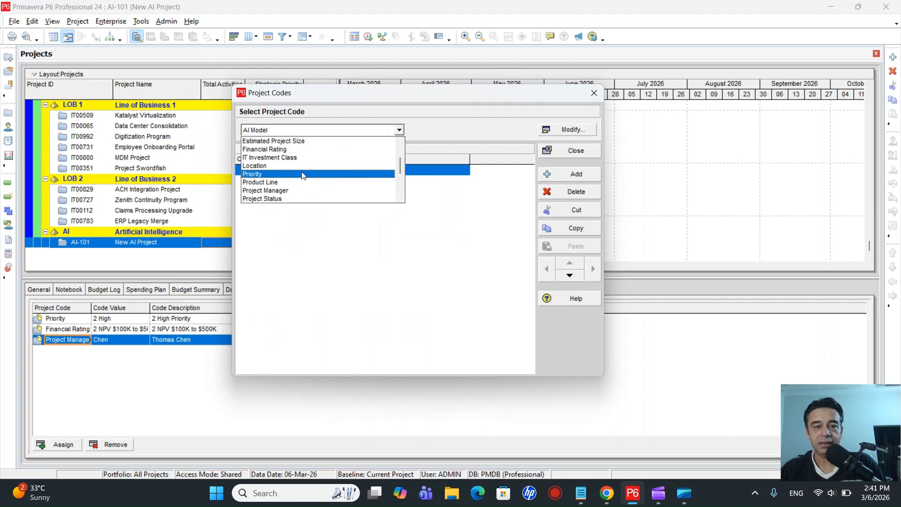
{"action": "left_click", "coordinate": [303, 174]}
{"action": "left_click", "coordinate": [318, 192]}
{"action": "left_click", "coordinate": [328, 215]}
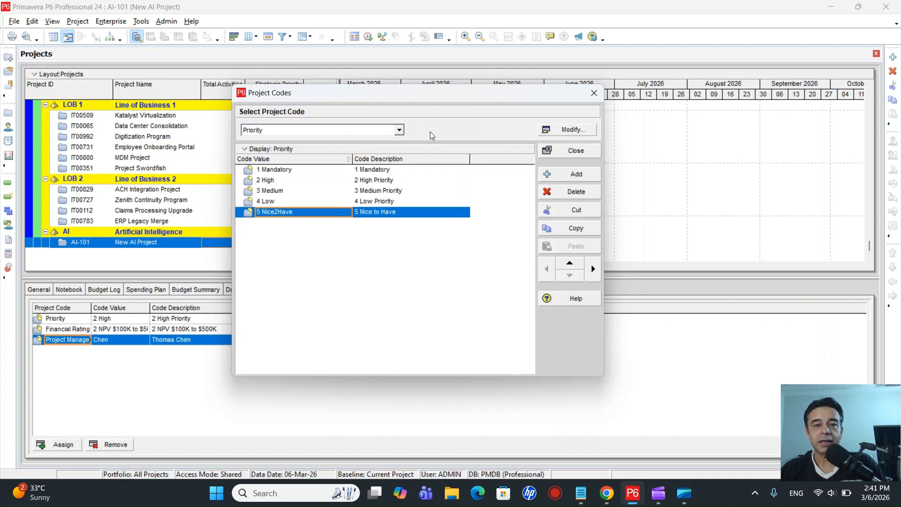
Add a project code named PM Methodology to the project code definitions and close the definitions.
{"action": "left_click", "coordinate": [552, 128]}
{"action": "scroll", "coordinate": [419, 242], "scroll_direction": "down", "scroll_amount": 4}
{"action": "scroll", "coordinate": [420, 242], "scroll_direction": "up", "scroll_amount": 4}
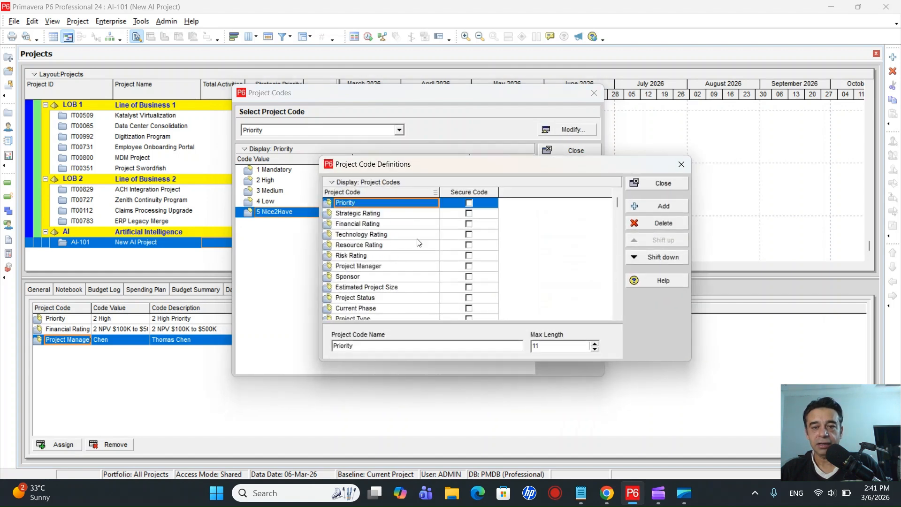
{"action": "left_click", "coordinate": [644, 207]}
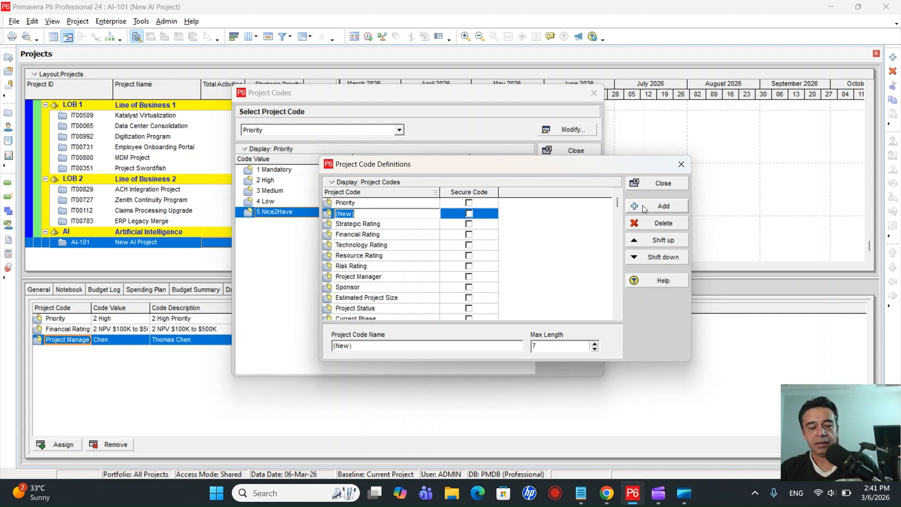
{"action": "type", "text": "P"}
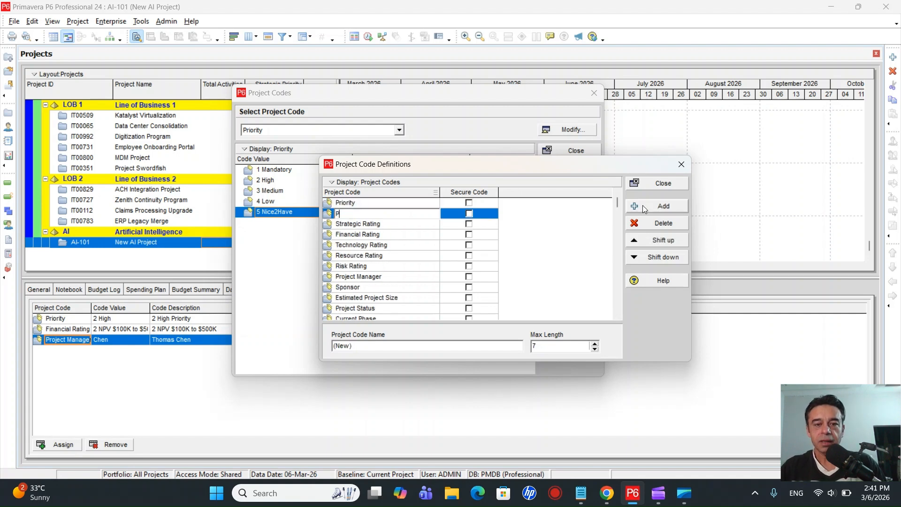
{"action": "type", "text": "M Me"}
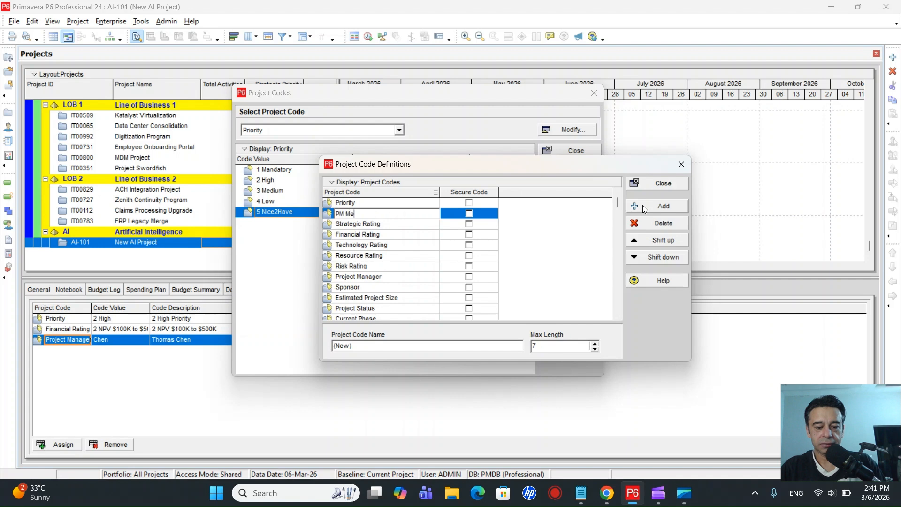
{"action": "type", "text": "thodology"}
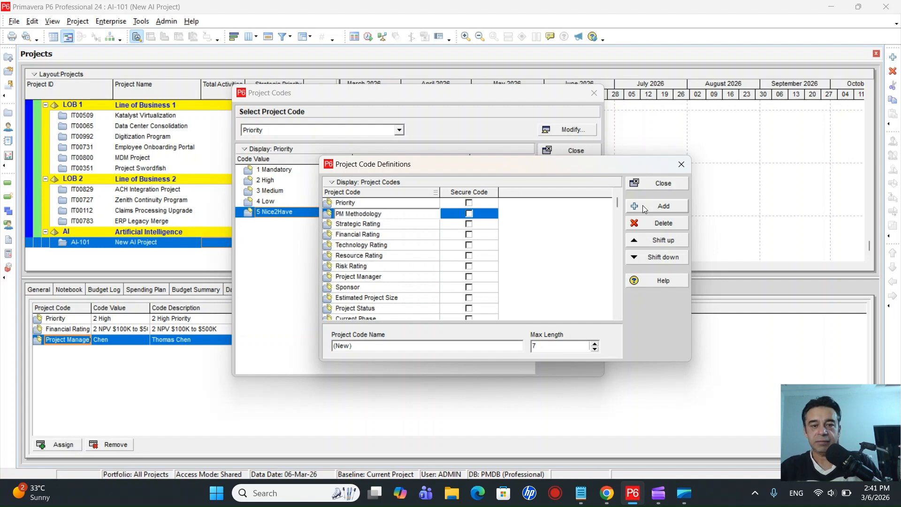
{"action": "key", "text": "Return"}
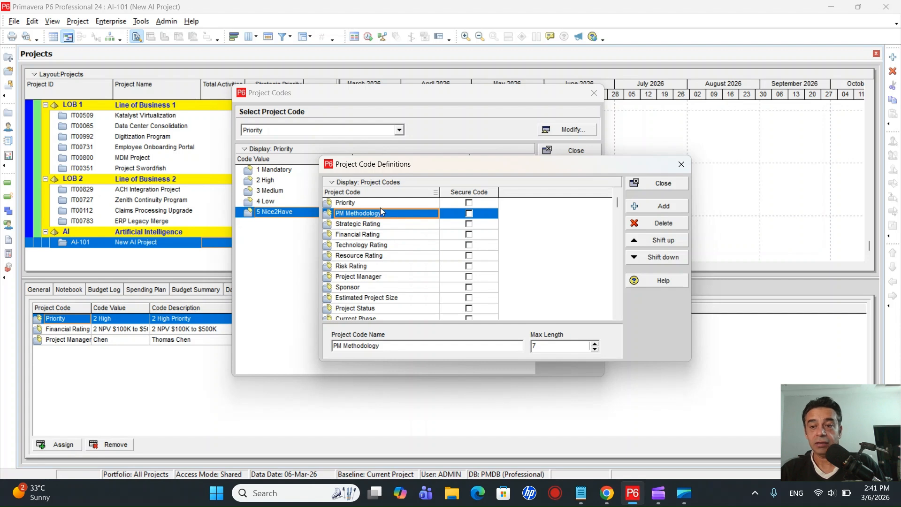
{"action": "left_click", "coordinate": [665, 185]}
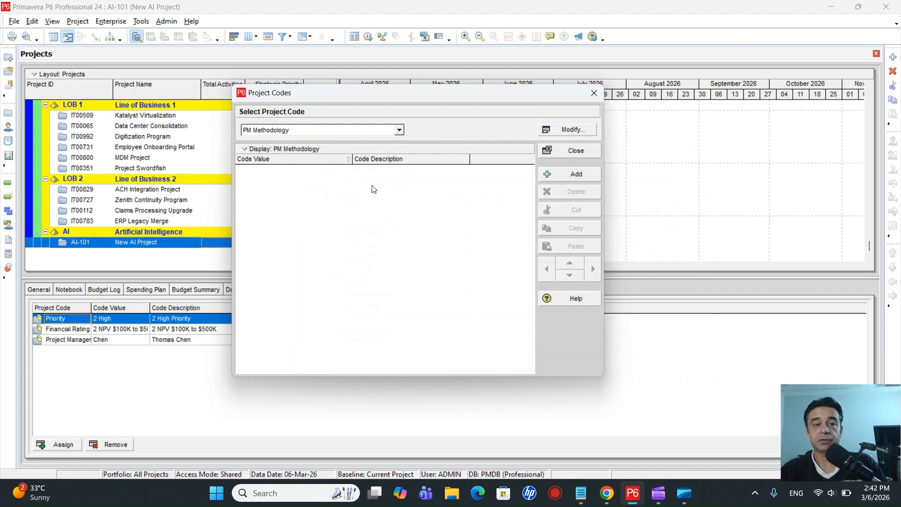
Add a code value to the PM Methodology project code with the description PMI Waterfall.
{"action": "left_click", "coordinate": [560, 175]}
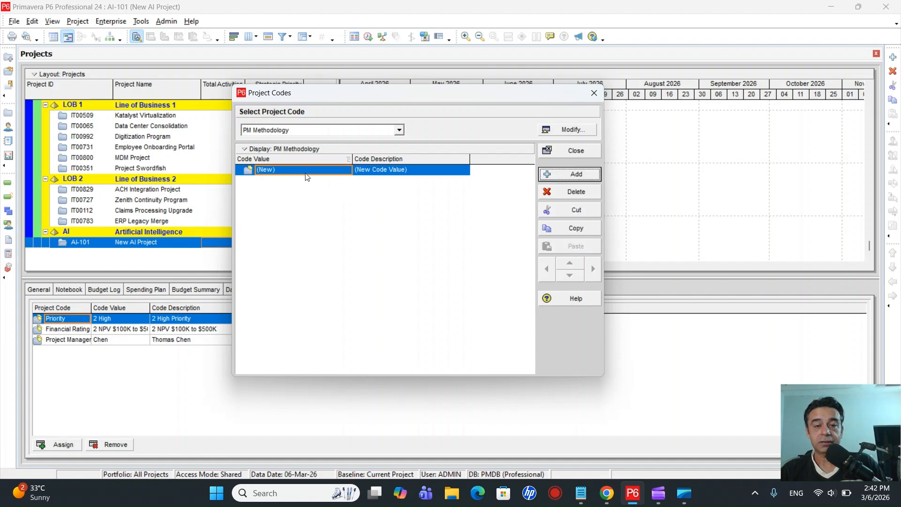
{"action": "left_click", "coordinate": [380, 172]}
{"action": "left_click", "coordinate": [379, 172]}
{"action": "key", "text": "Delete"}
{"action": "key", "text": "Delete"}
{"action": "key", "text": "Delete"}
{"action": "key", "text": "Delete"}
{"action": "key", "text": "Delete"}
{"action": "key", "text": "Delete"}
{"action": "key", "text": "Delete"}
{"action": "key", "text": "Delete"}
{"action": "type", "text": "PMI Waterfall"}
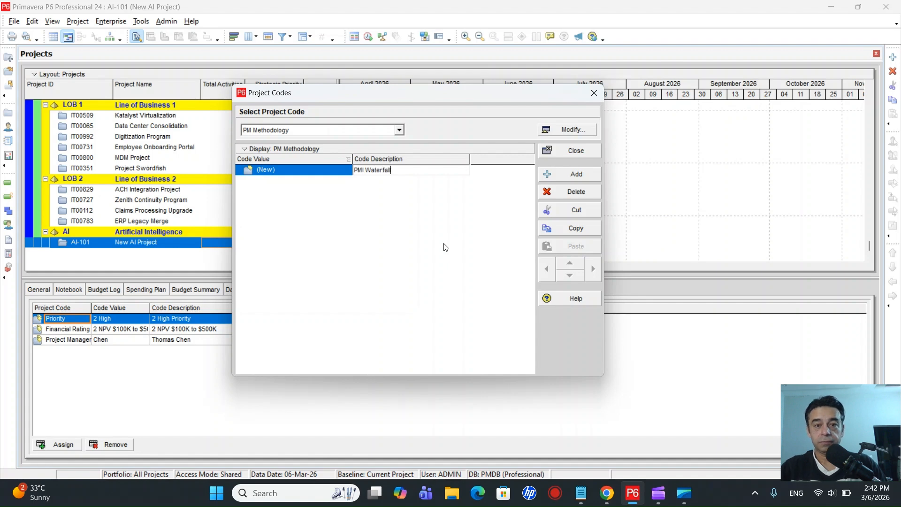
{"action": "left_click", "coordinate": [293, 173]}
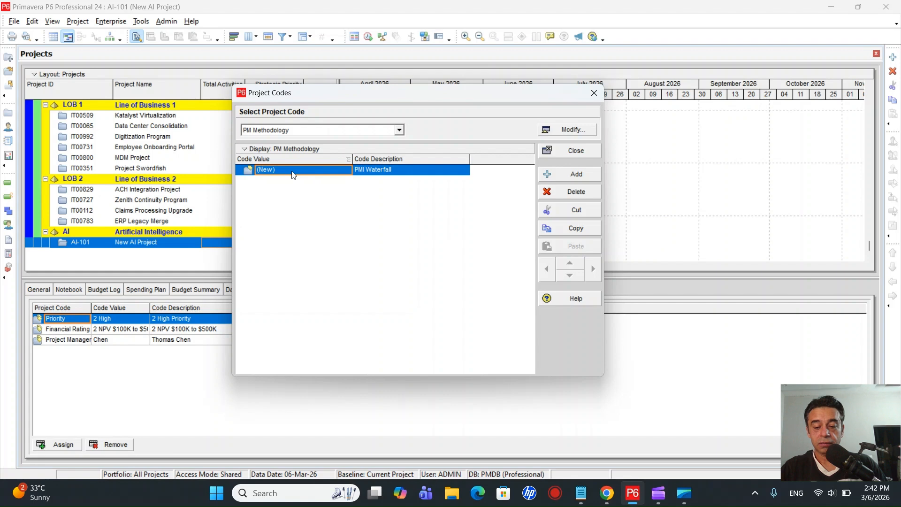
Name the PMI Waterfall code value PMI, and add a second PM Methodology value PMP with the description PMP.
{"action": "type", "text": "PMI"}
{"action": "left_click", "coordinate": [314, 193]}
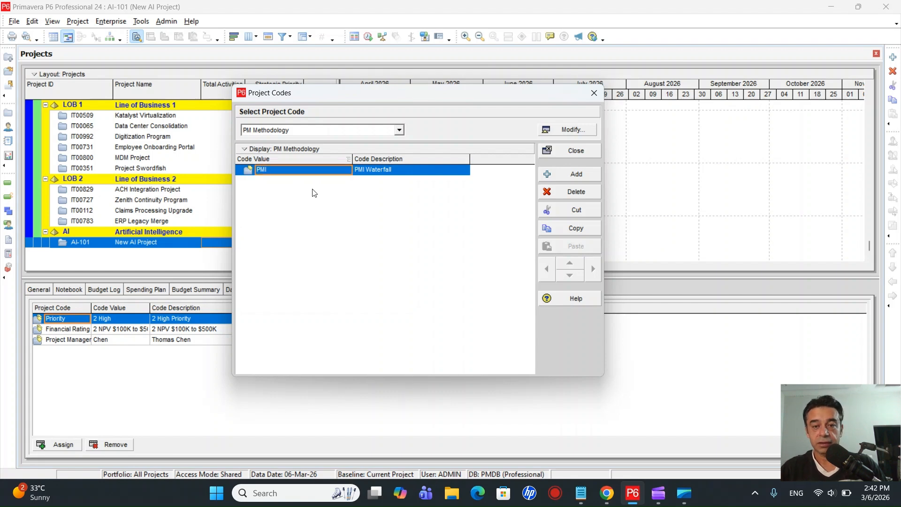
{"action": "left_click", "coordinate": [572, 179]}
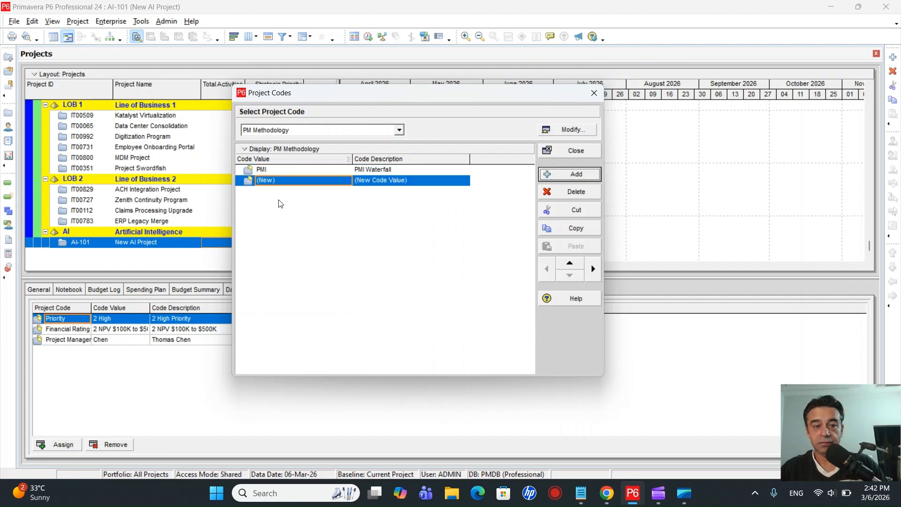
{"action": "left_click", "coordinate": [308, 184]}
{"action": "type", "text": "PMP"}
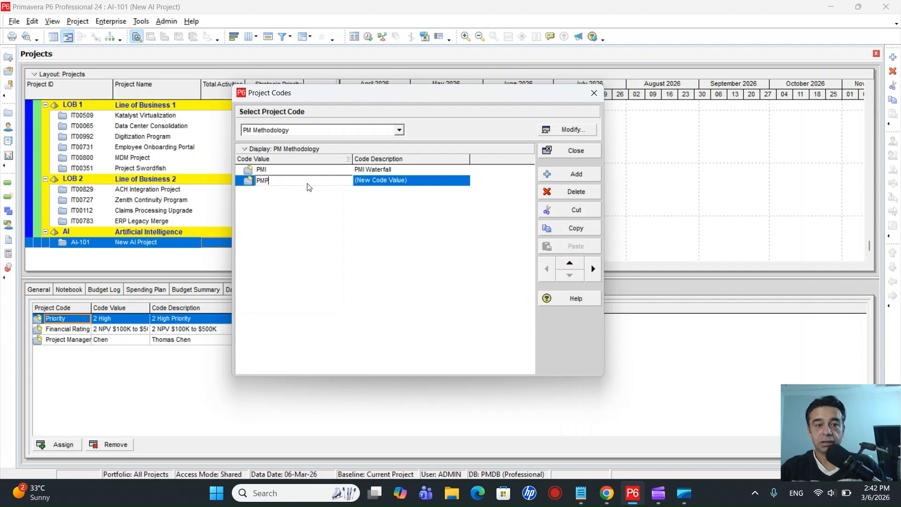
{"action": "left_click", "coordinate": [393, 184]}
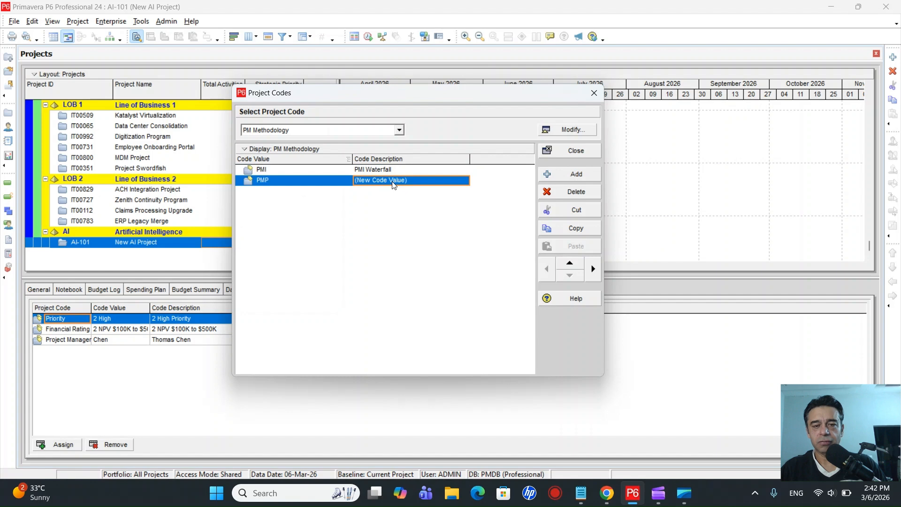
{"action": "left_click", "coordinate": [393, 184]}
{"action": "type", "text": "PMP"}
{"action": "left_click", "coordinate": [408, 238]}
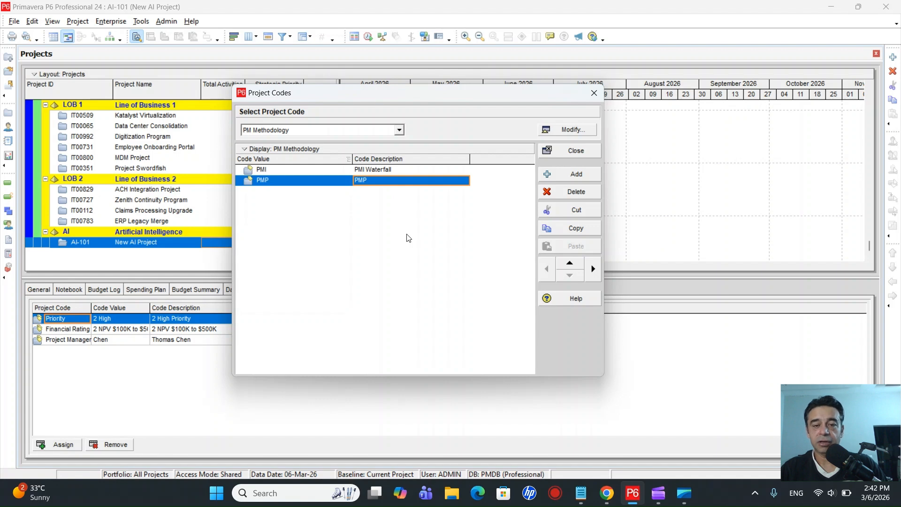
Add a code value Agile with the description Agile to the PM Methodology project code.
{"action": "left_click", "coordinate": [554, 177]}
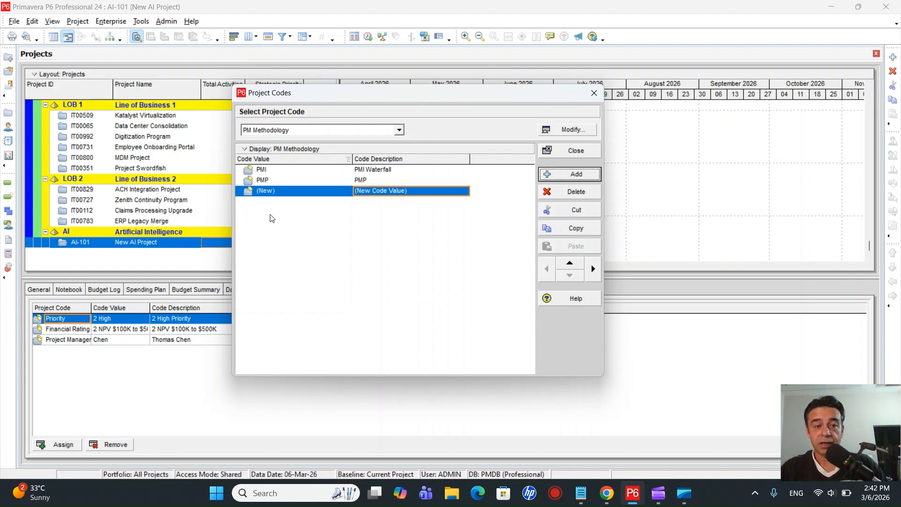
{"action": "left_click", "coordinate": [311, 187]}
{"action": "type", "text": "Agile"}
{"action": "left_click", "coordinate": [385, 193]}
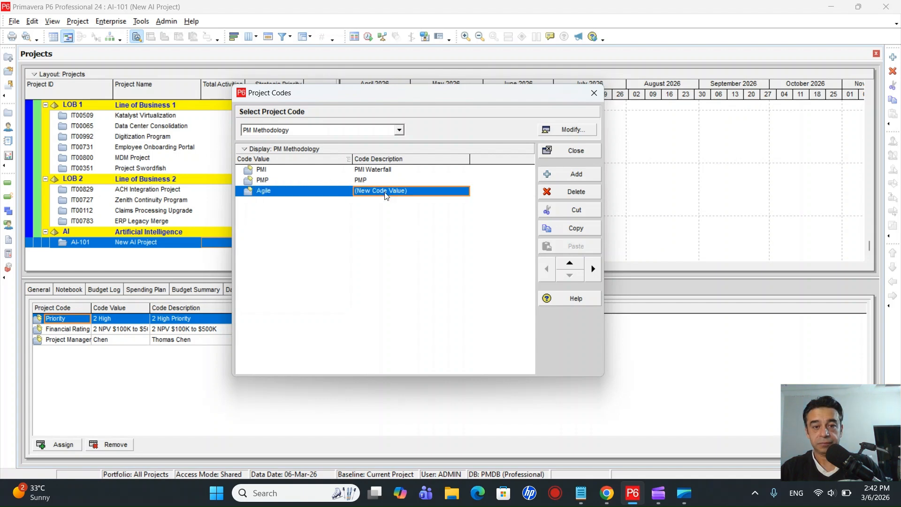
{"action": "type", "text": "Agile"}
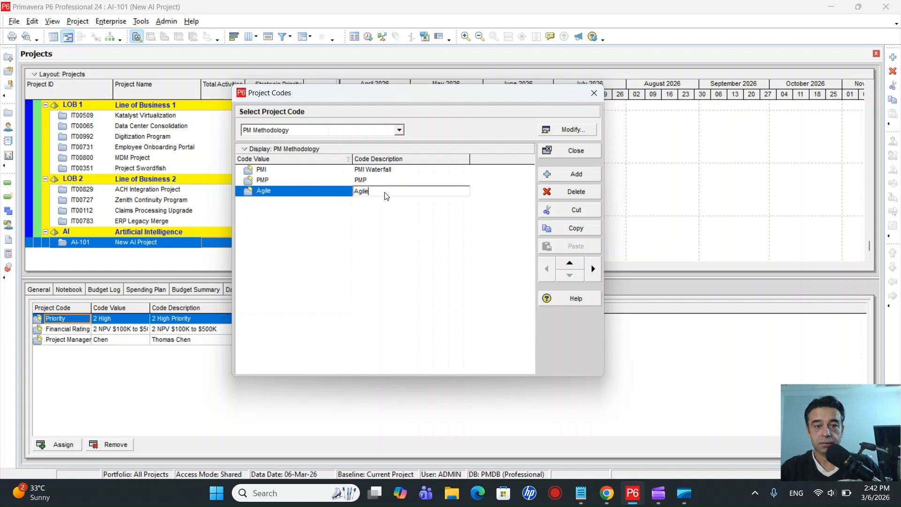
{"action": "left_click", "coordinate": [415, 266]}
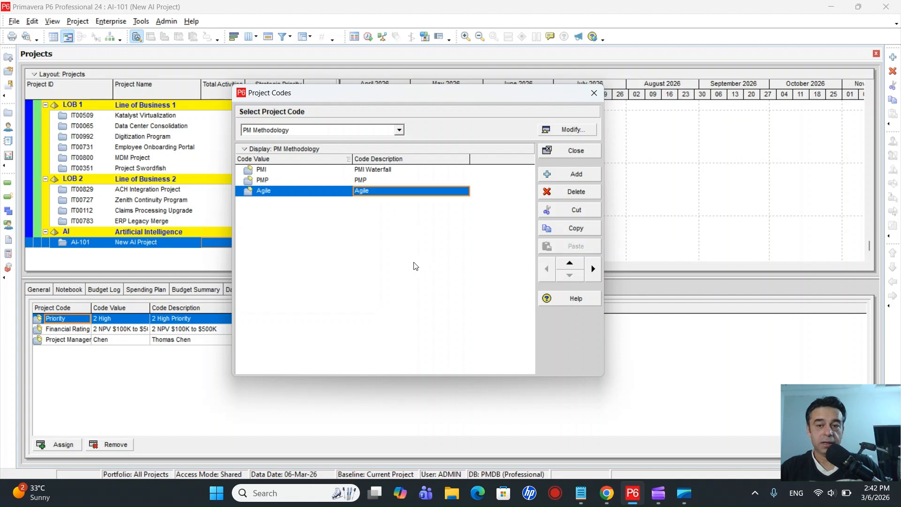
Add a code value Scrum with the description Scrum to the PM Methodology code and close the project codes.
{"action": "left_click", "coordinate": [576, 175]}
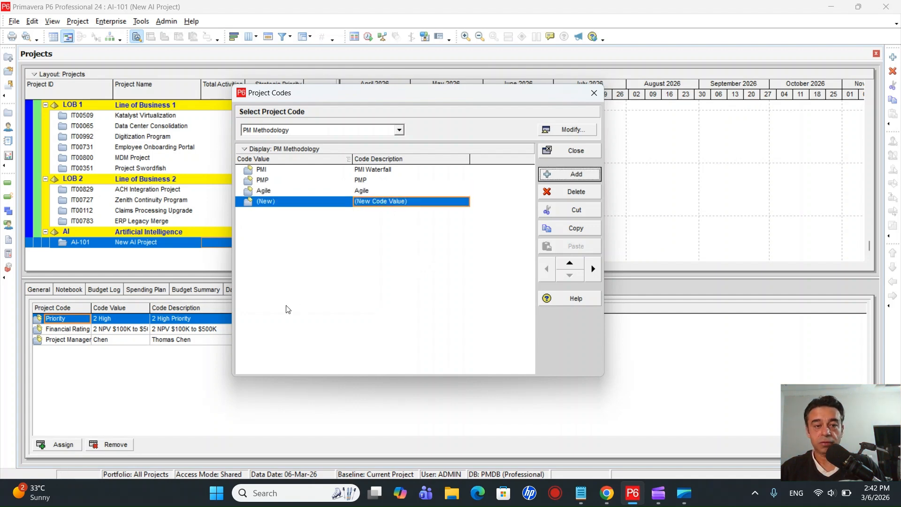
{"action": "left_click", "coordinate": [310, 204]}
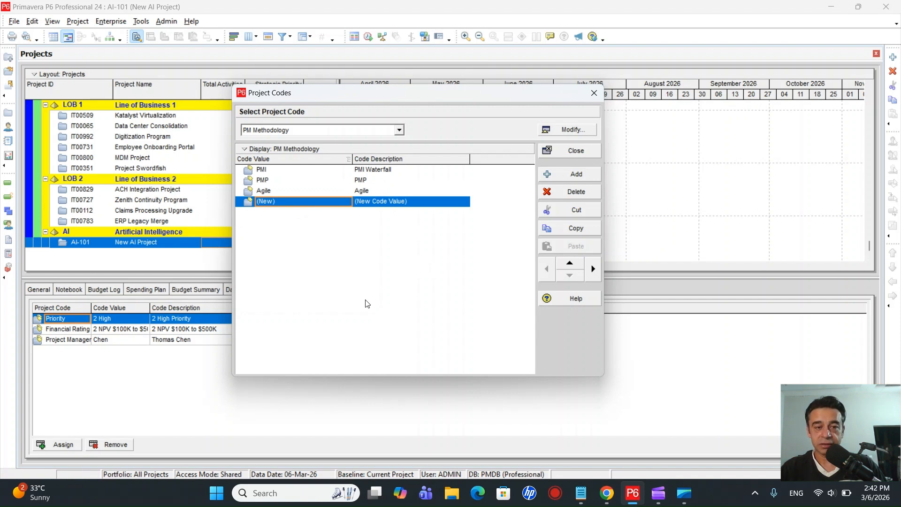
{"action": "type", "text": "Scrum"}
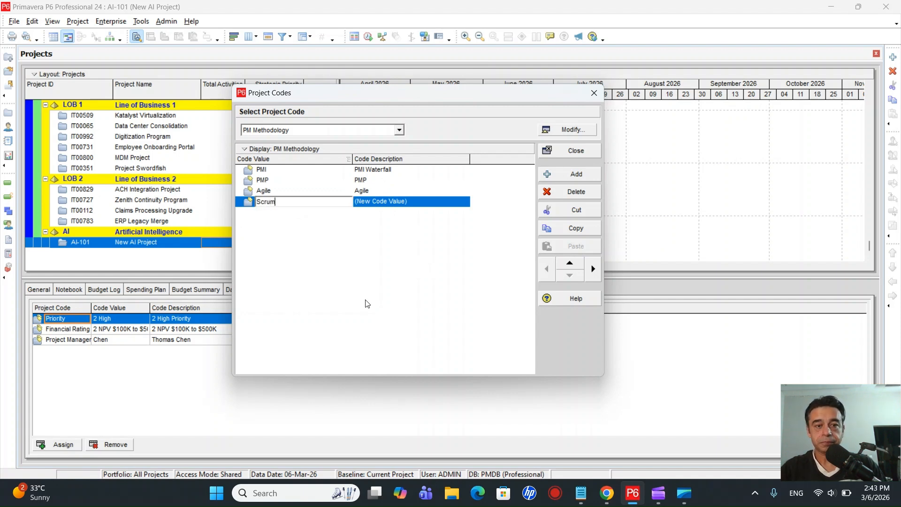
{"action": "left_click", "coordinate": [402, 203]}
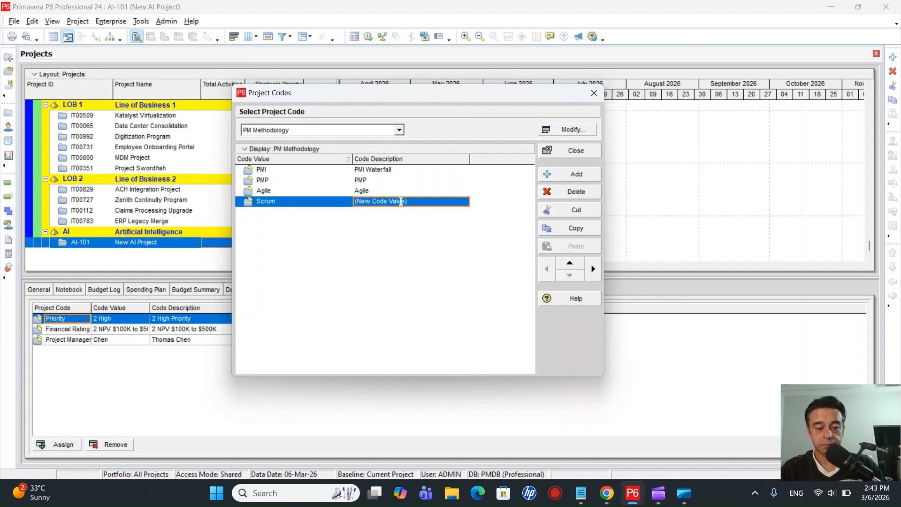
{"action": "type", "text": "Scrum"}
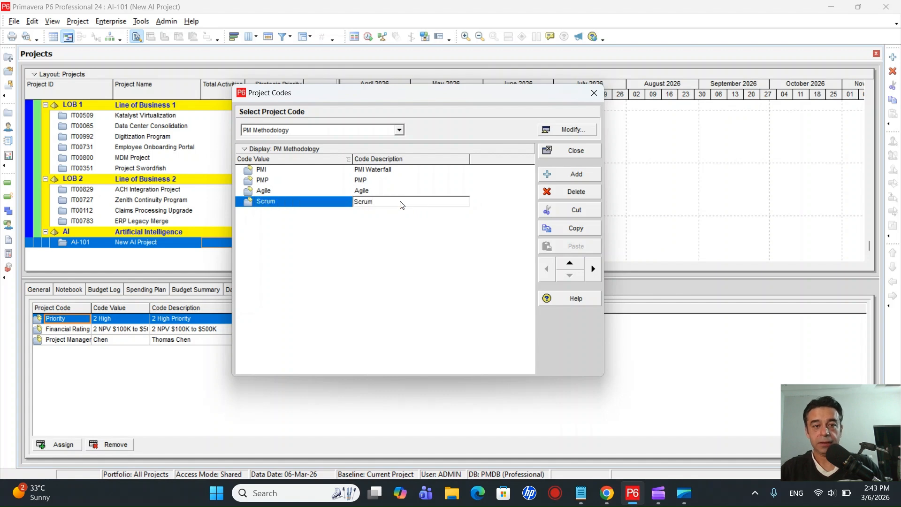
{"action": "left_click", "coordinate": [362, 248]}
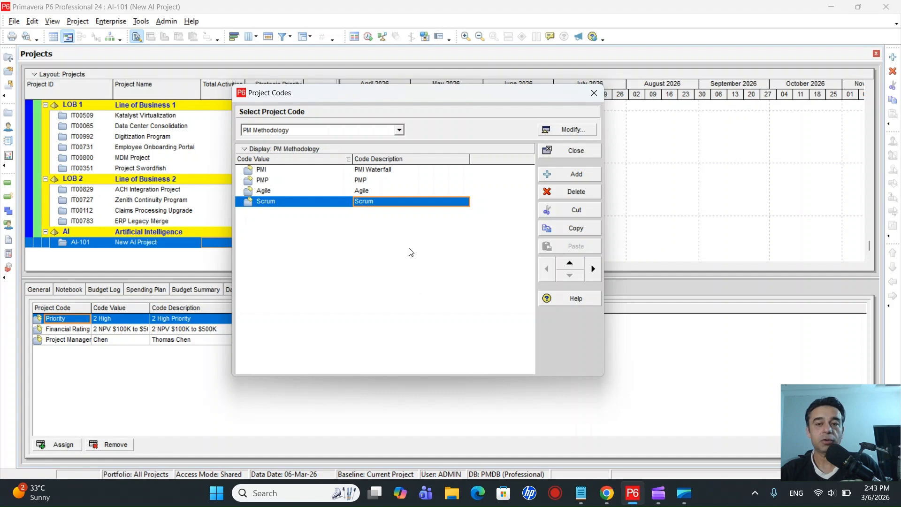
{"action": "left_click", "coordinate": [594, 94]}
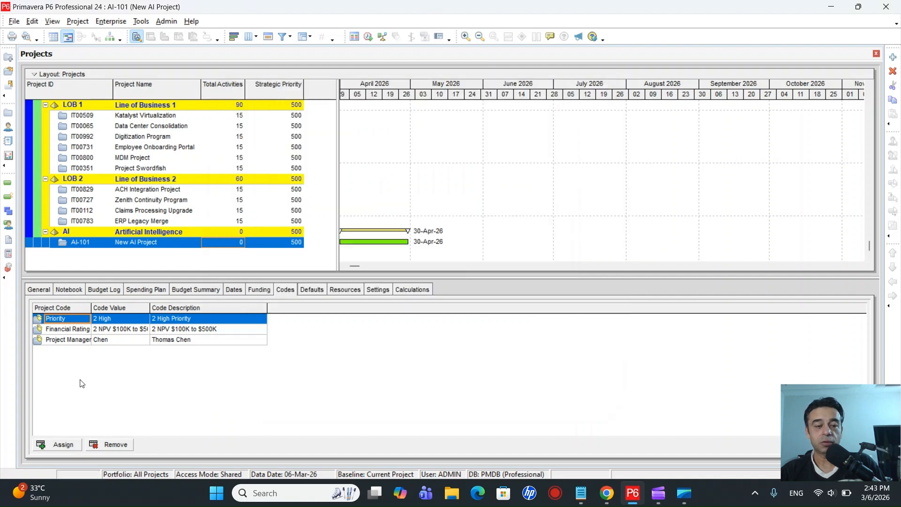
Assign the PM Methodology value Agile to the New AI Project and widen the Project Code column to fit the code names.
{"action": "left_click", "coordinate": [54, 446]}
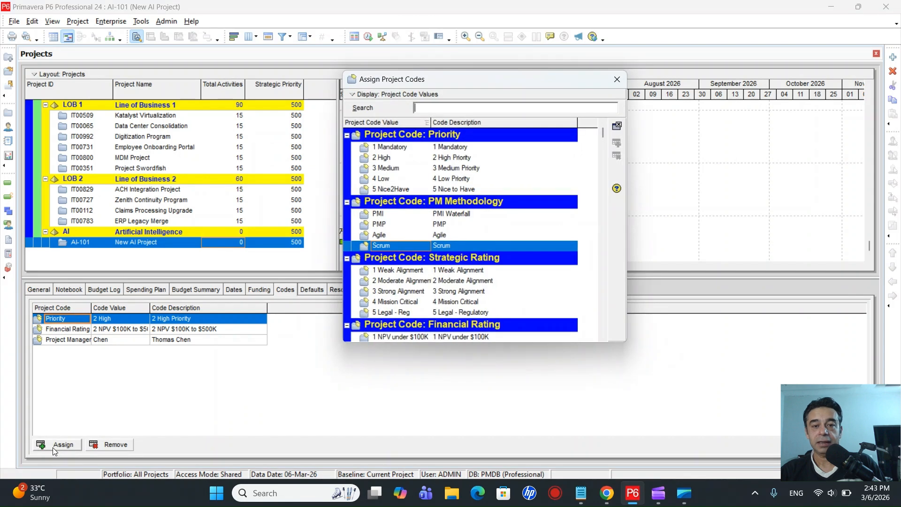
{"action": "left_click", "coordinate": [448, 216]}
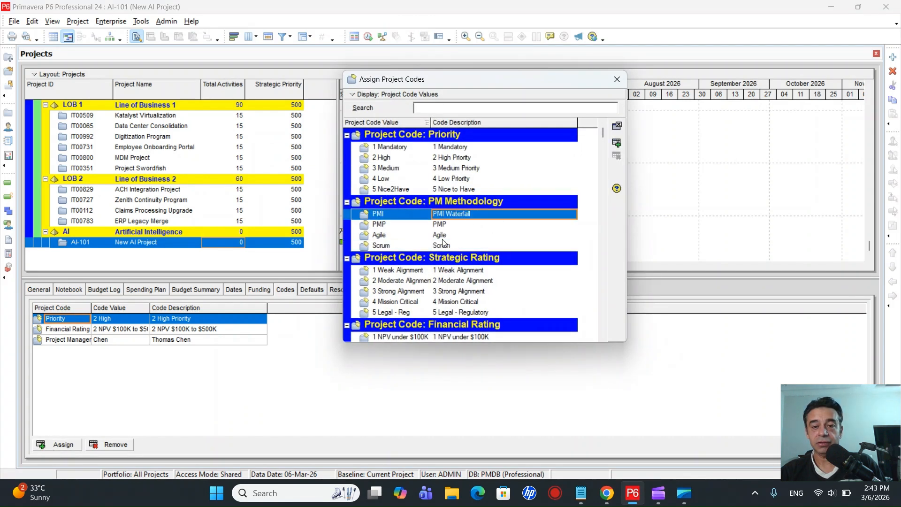
{"action": "double_click", "coordinate": [431, 236]}
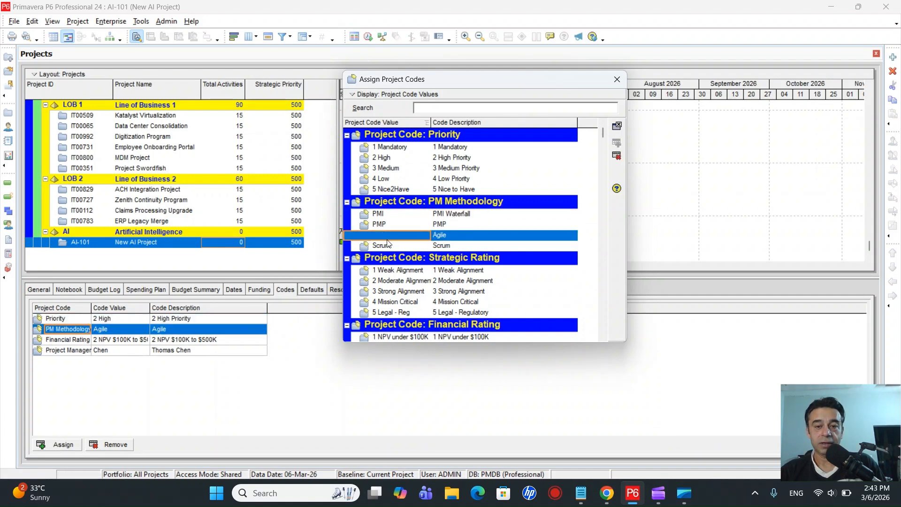
{"action": "left_click", "coordinate": [614, 81]}
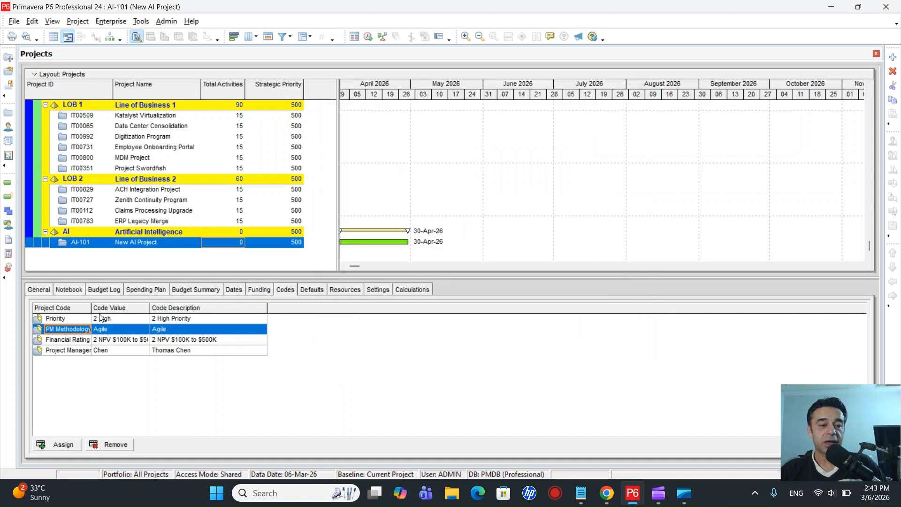
{"action": "left_click_drag", "start_coordinate": [91, 306], "coordinate": [130, 306]}
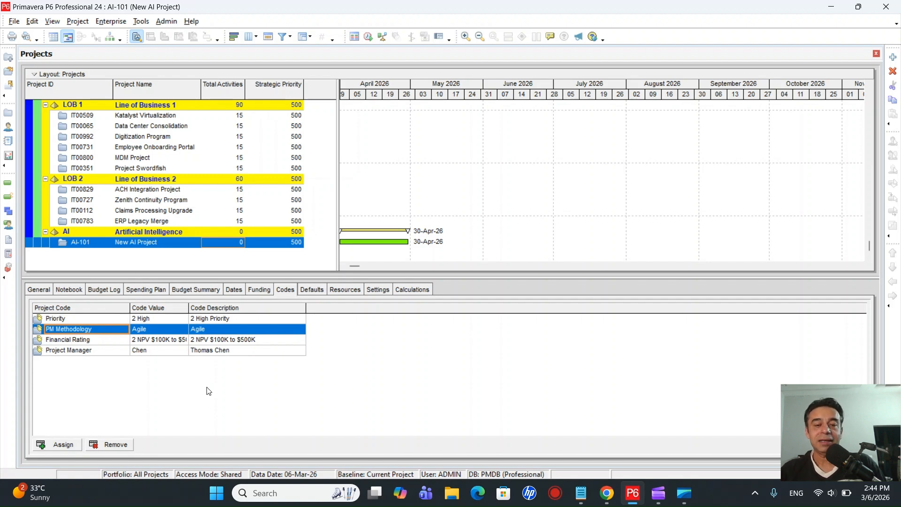
Review the project's defaults for new activities and the global calendars available as default, closing the calendar list without assigning one.
{"action": "left_click", "coordinate": [311, 289]}
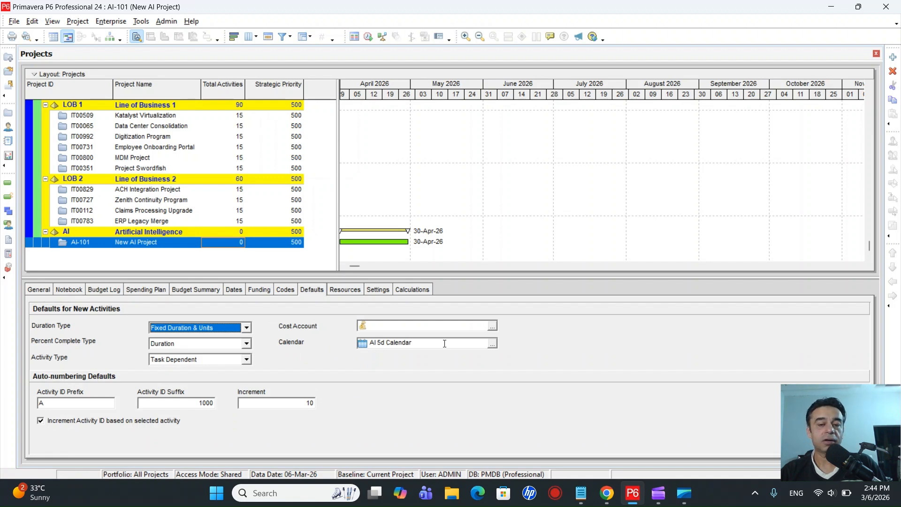
{"action": "left_click", "coordinate": [493, 344]}
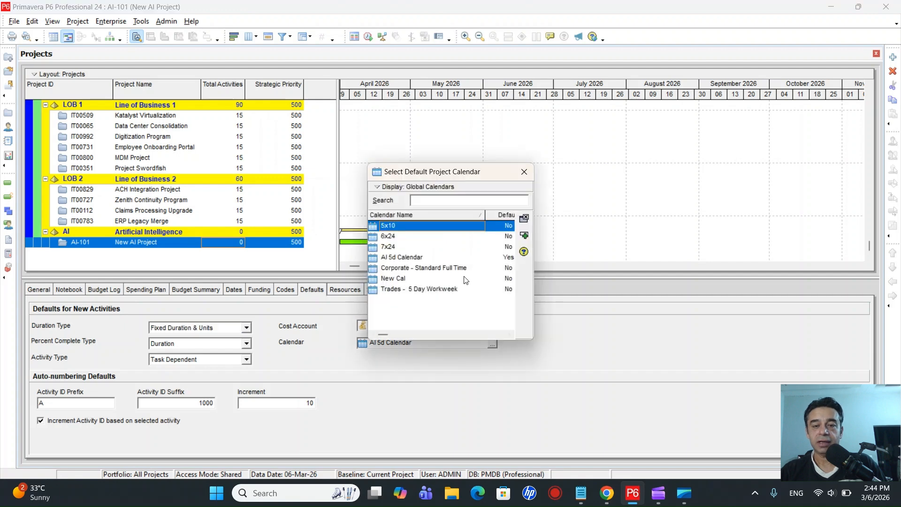
{"action": "left_click", "coordinate": [425, 259]}
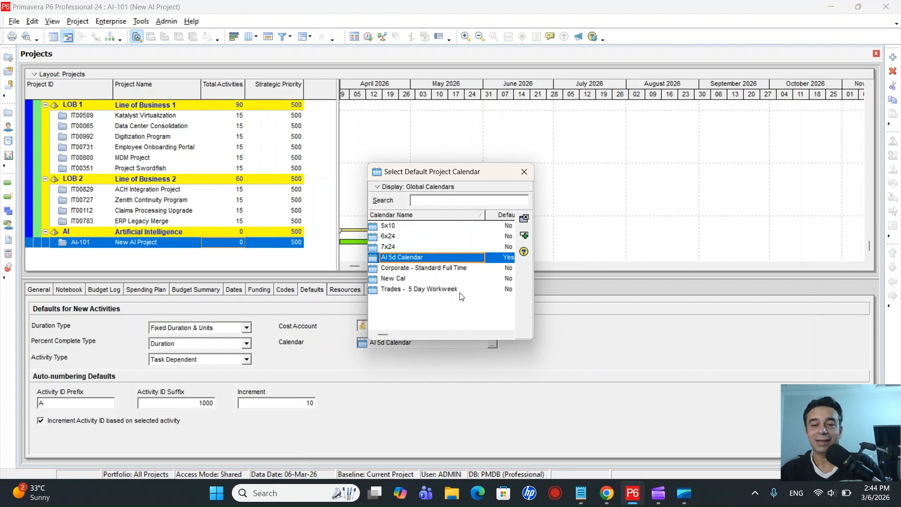
{"action": "left_click", "coordinate": [524, 172]}
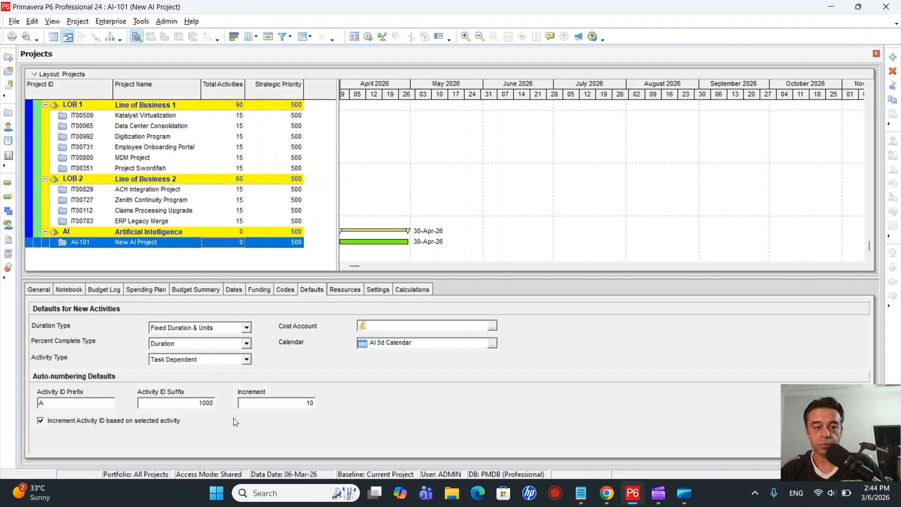
Review the project's resource assignment defaults, settings and calculation options, and return to its general details.
{"action": "left_click", "coordinate": [348, 291]}
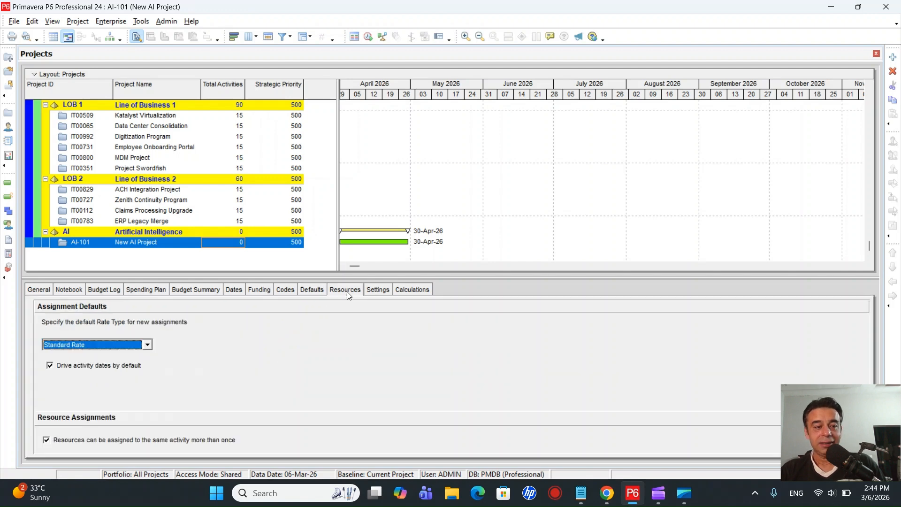
{"action": "left_click", "coordinate": [375, 291]}
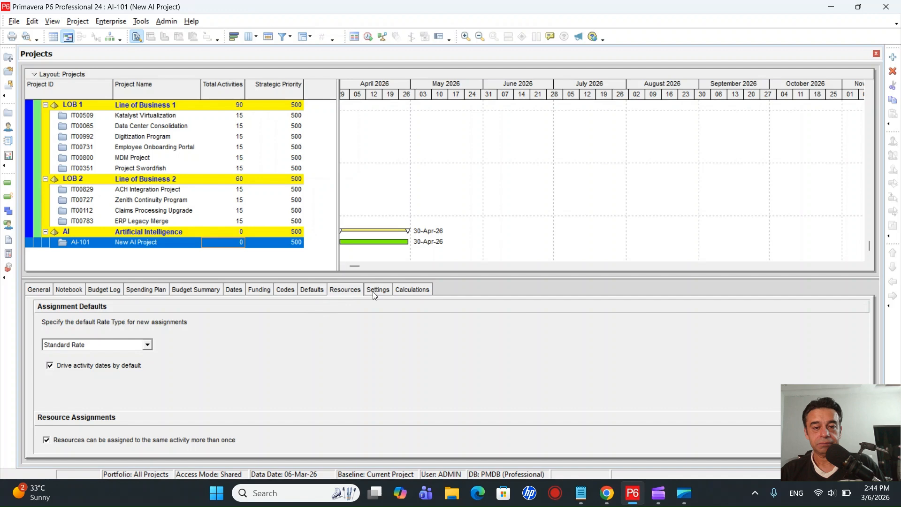
{"action": "left_click", "coordinate": [405, 291]}
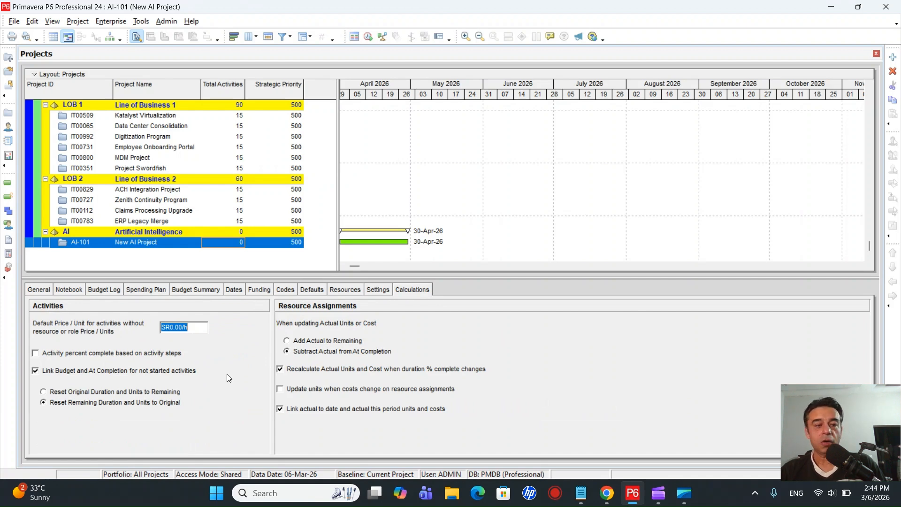
{"action": "left_click", "coordinate": [46, 291]}
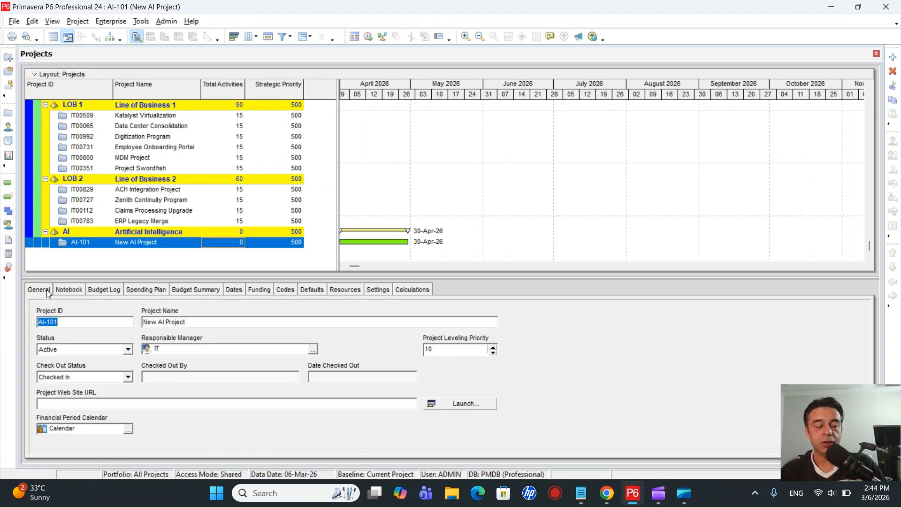